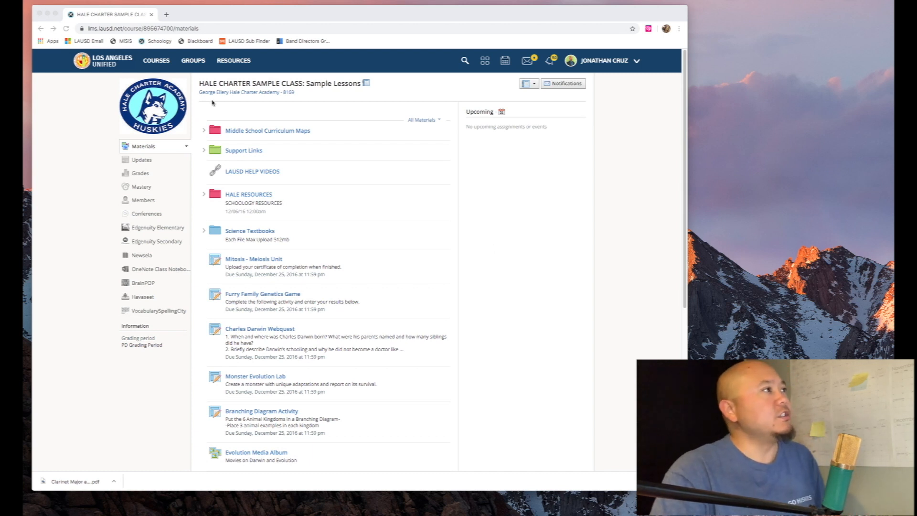
# - Launch Soundtrap from the ADV BAND MS B course's apps in Schoology
pyautogui.click(155, 60)
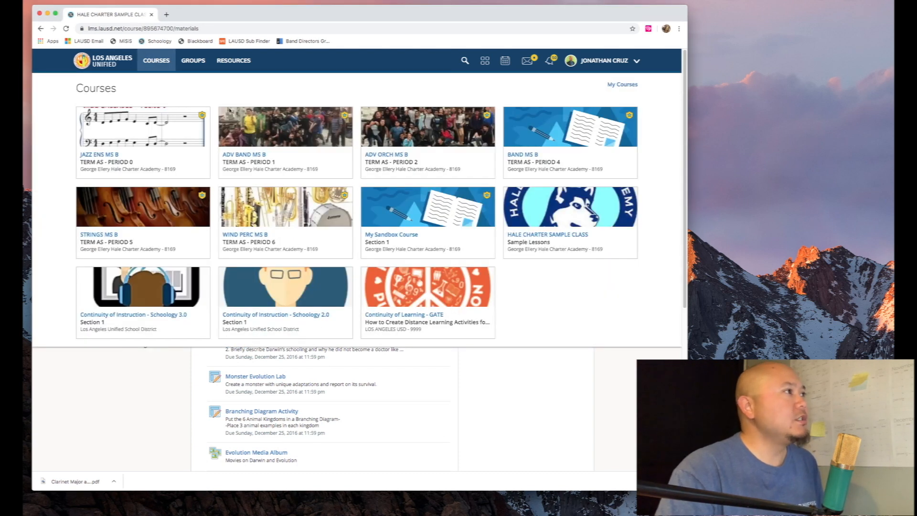
pyautogui.click(240, 156)
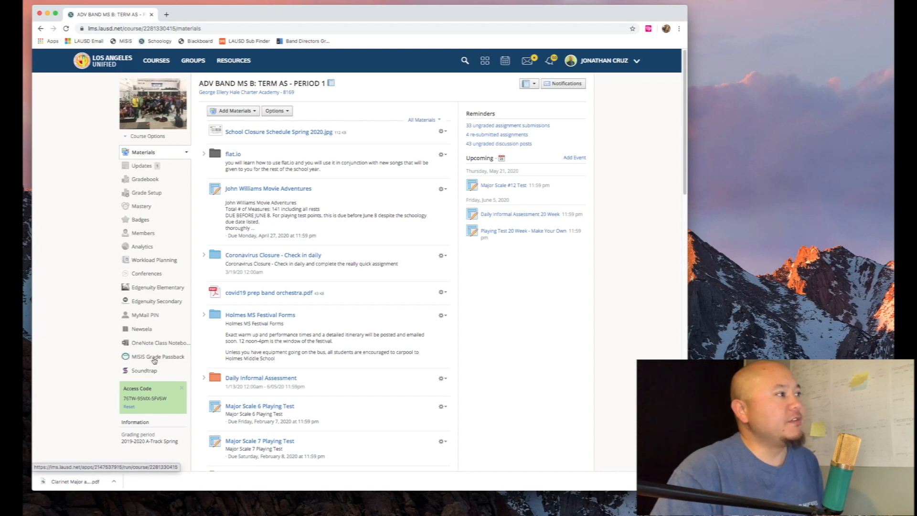
pyautogui.click(142, 375)
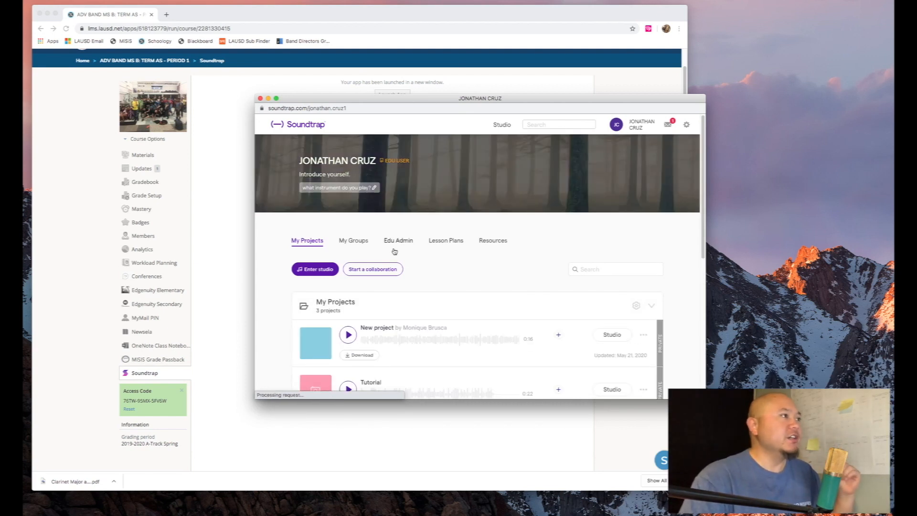
# - Move the Soundtrap window to the top-left corner and stretch it to full screen
pyautogui.moveTo(409, 100); pyautogui.dragTo(181, 9)
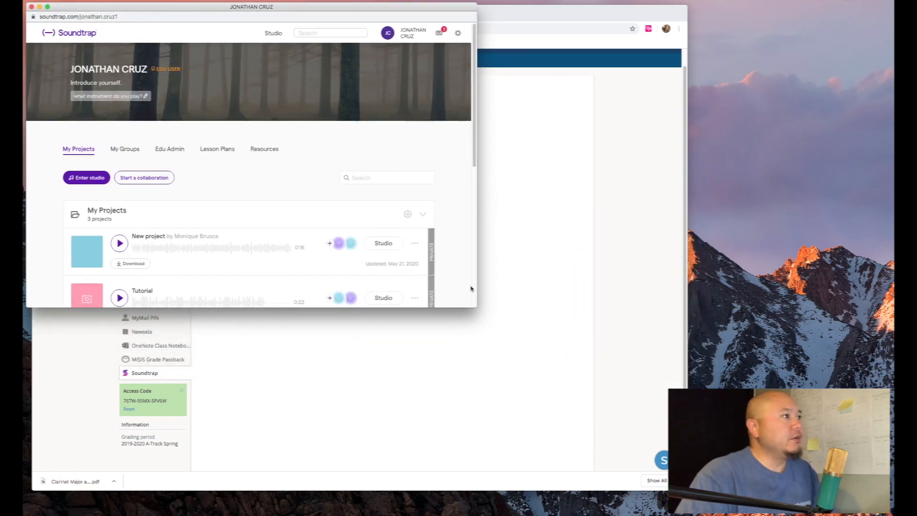
pyautogui.moveTo(476, 306); pyautogui.dragTo(889, 507)
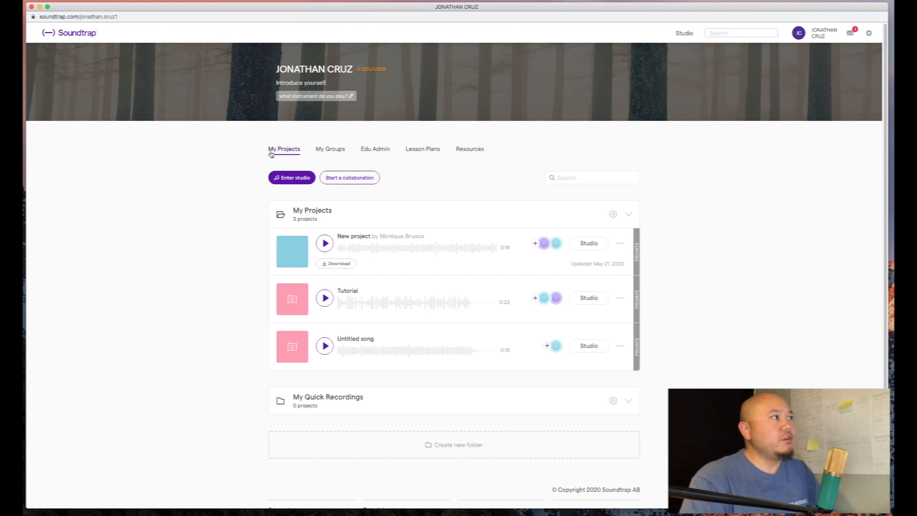
# - Enter the Soundtrap studio from the My Projects page
pyautogui.click(290, 178)
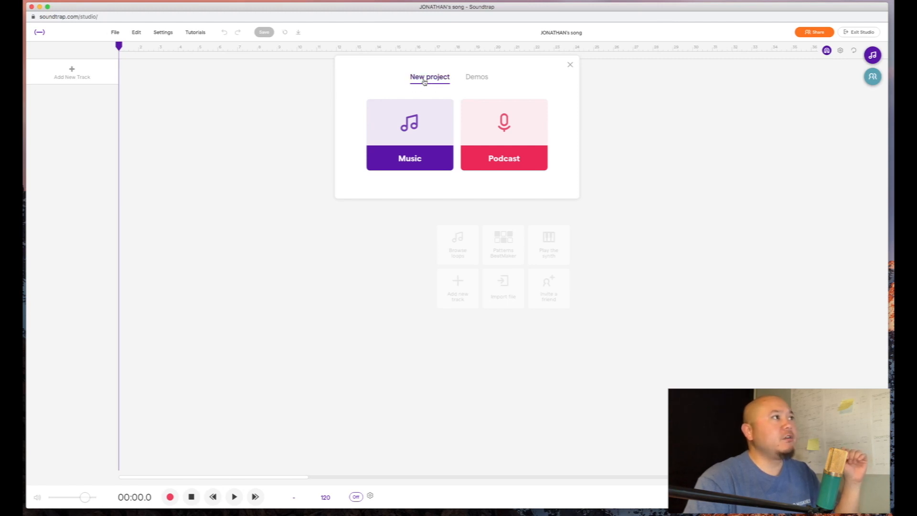
# - Start a blank Music project and retitle it 'Tutorial Part 2' plus the creator's name
pyautogui.click(405, 159)
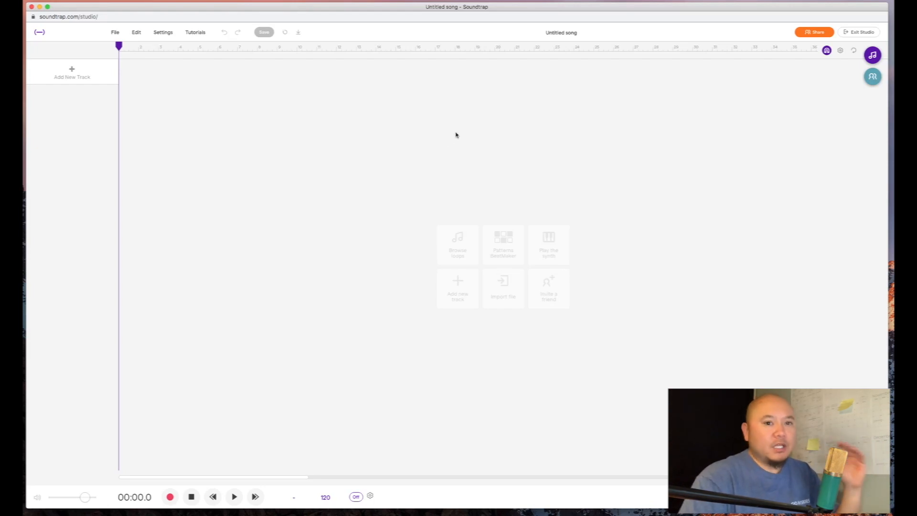
pyautogui.click(558, 31)
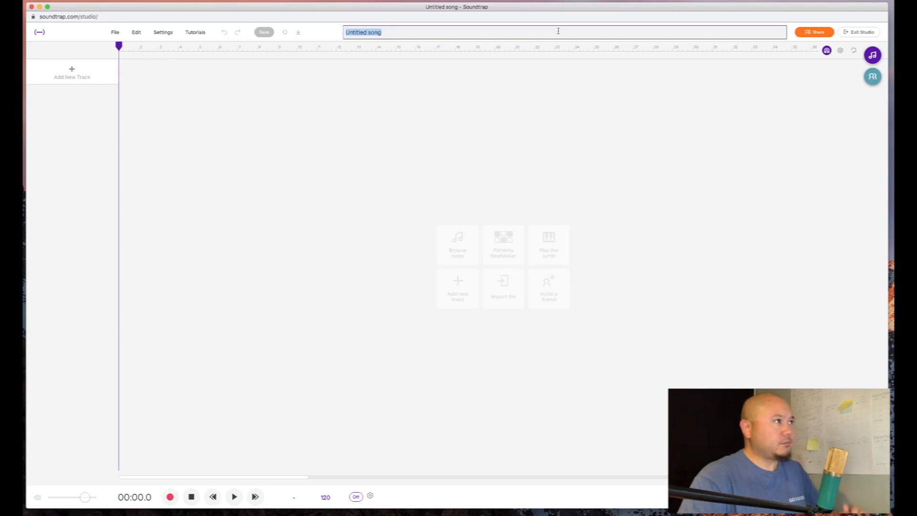
pyautogui.write('Tu')
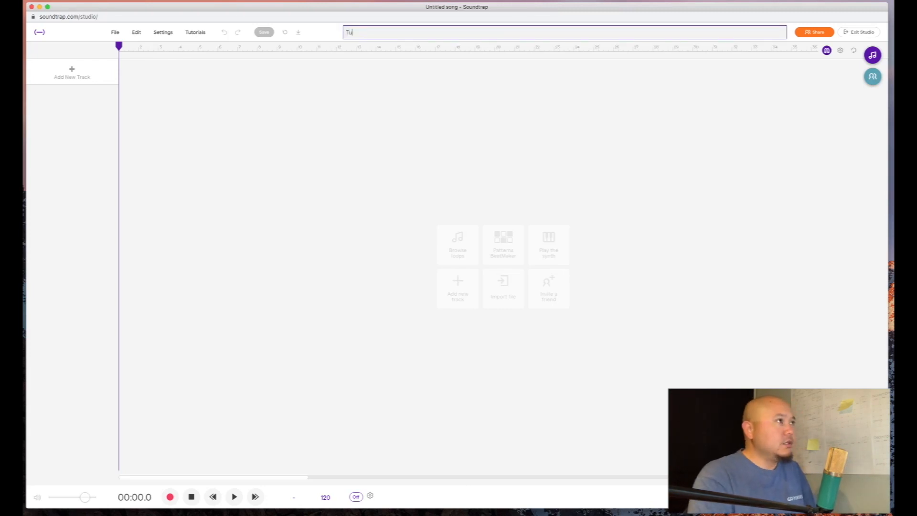
pyautogui.write('torial')
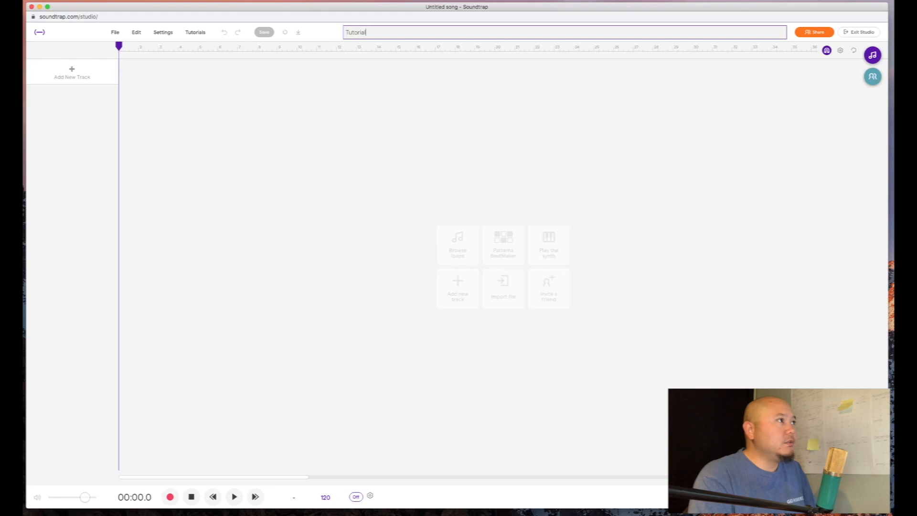
pyautogui.write(' Part')
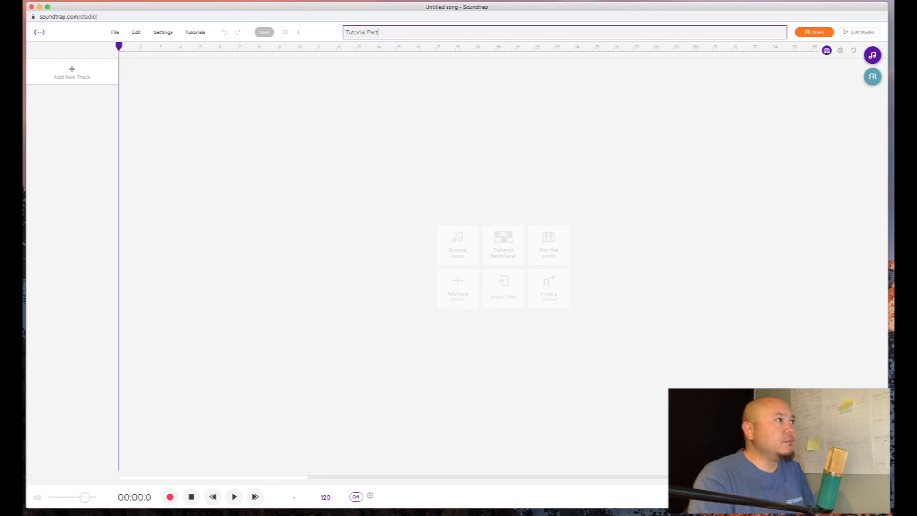
pyautogui.write(' 2 Cruz Jonathan')
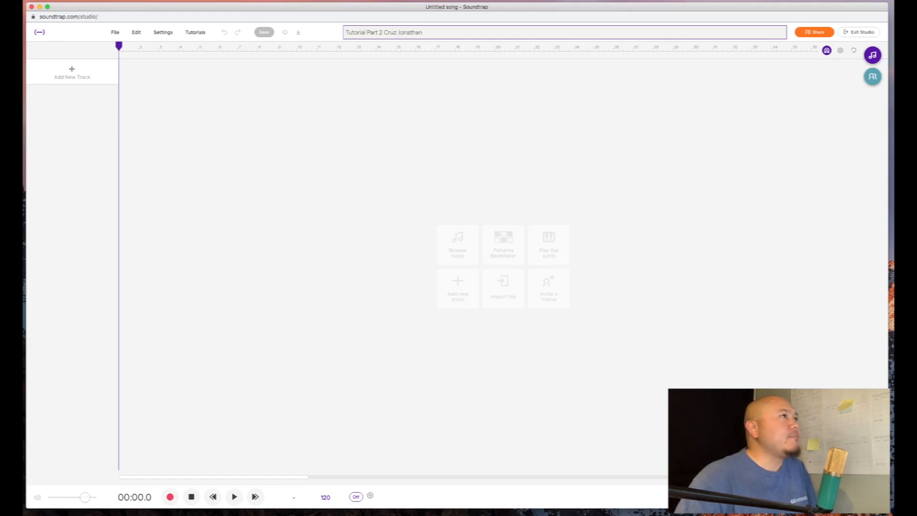
pyautogui.click(503, 112)
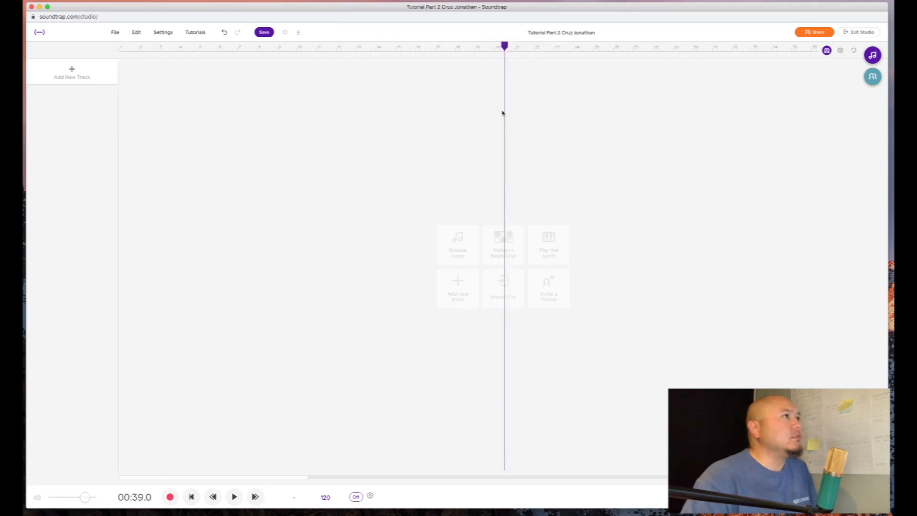
# - Put the playhead at the timeline start and review the File menu's Export options
pyautogui.click(122, 54)
pyautogui.click(120, 53)
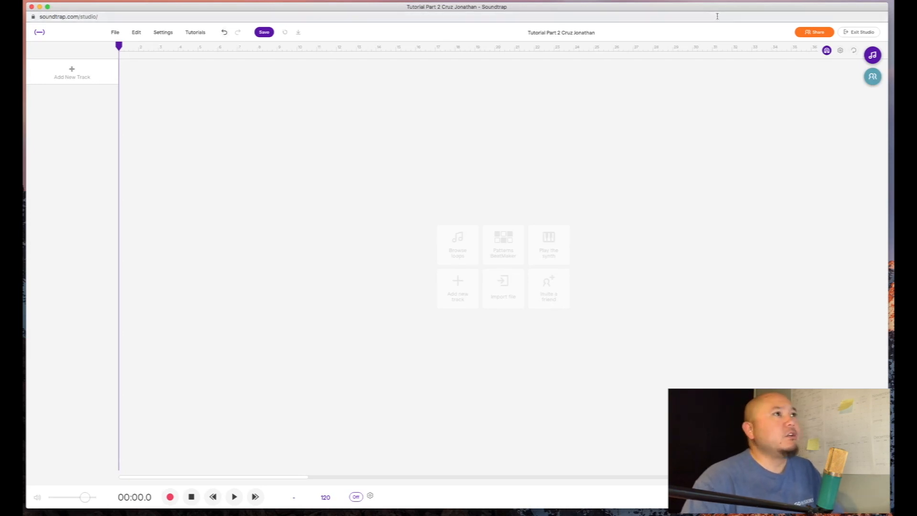
pyautogui.click(115, 32)
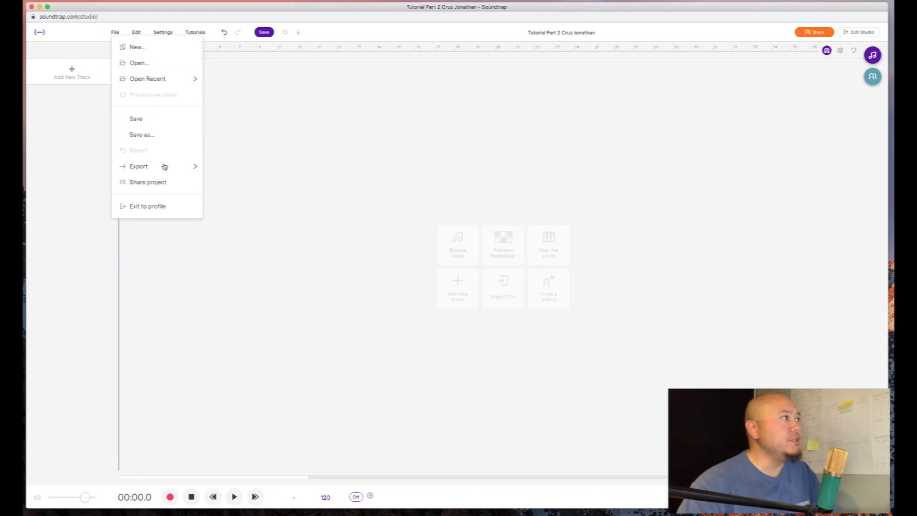
pyautogui.moveTo(165, 168)
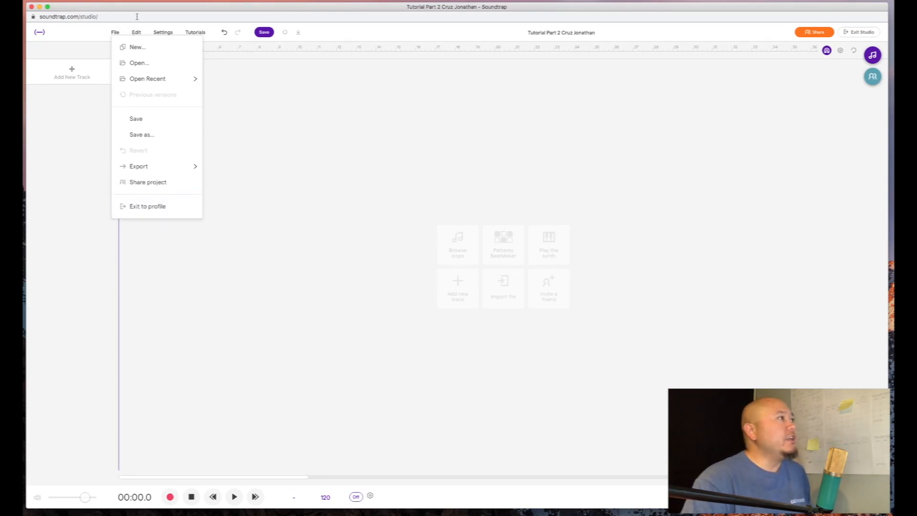
pyautogui.press('super+l')
# - Review the Edit menu's commands, then close it
pyautogui.click(137, 33)
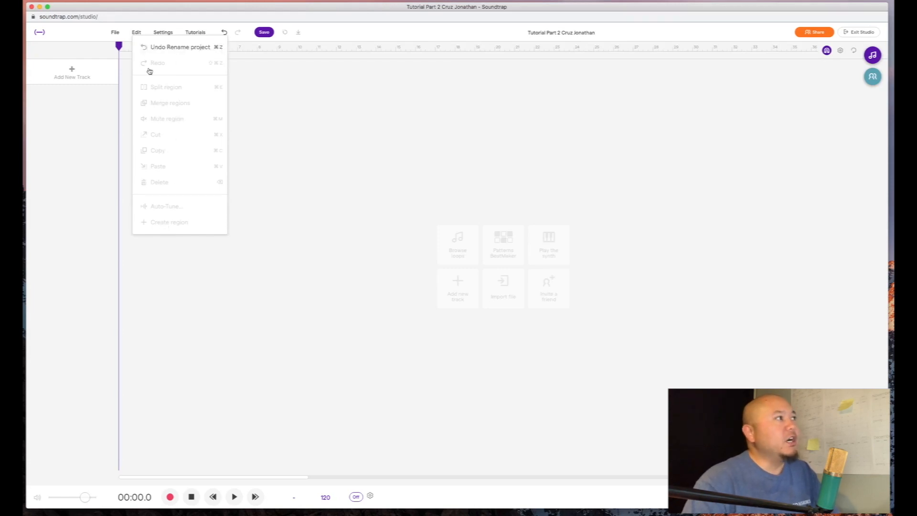
pyautogui.click(161, 14)
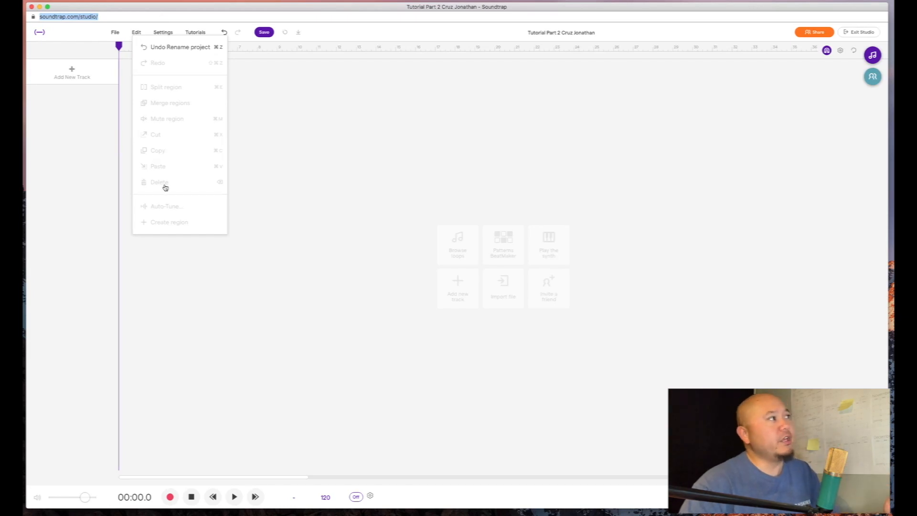
pyautogui.click(160, 34)
# - Browse the Settings menu's Podcast tools and Language options, then close it
pyautogui.click(159, 33)
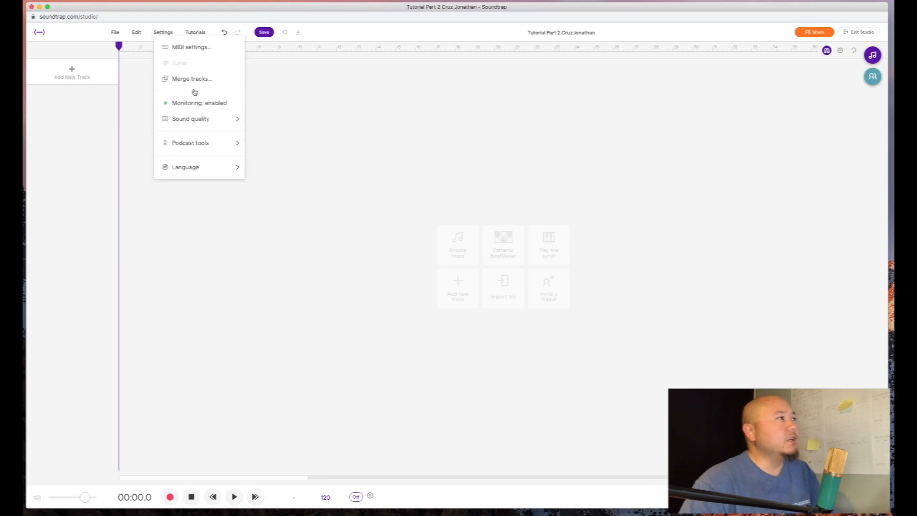
pyautogui.moveTo(210, 151)
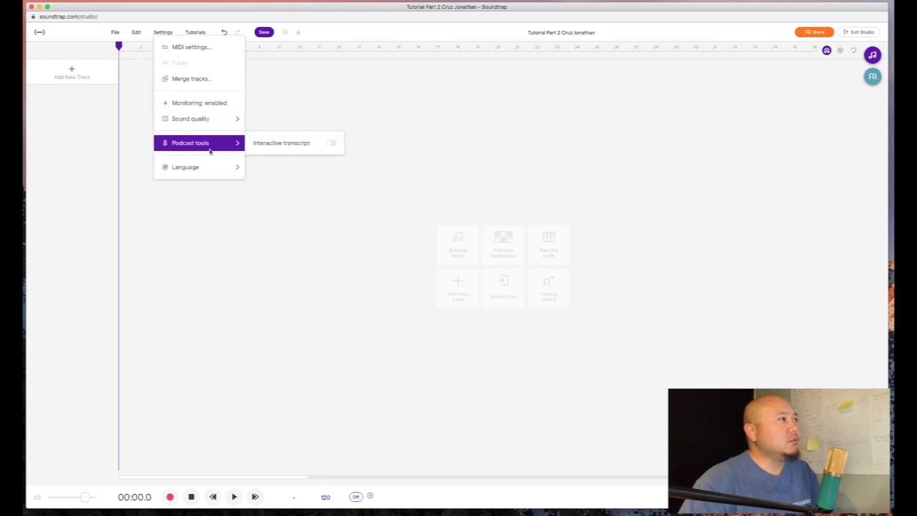
pyautogui.moveTo(204, 168)
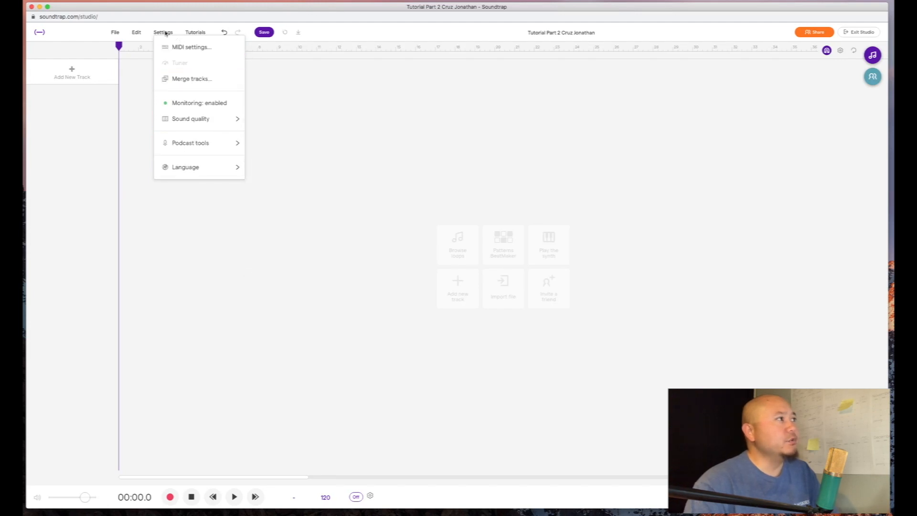
pyautogui.click(196, 34)
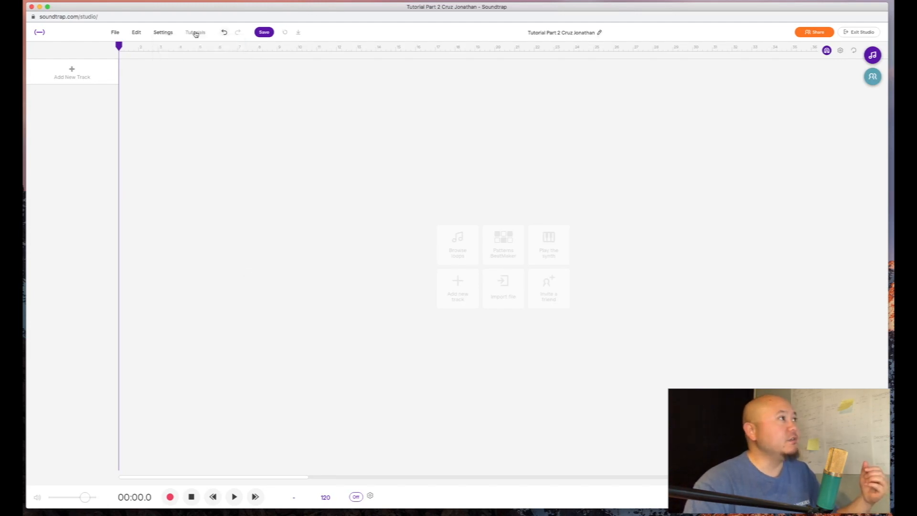
# - Check the Tutorials menu, then save the empty Tutorial Part 2 project
pyautogui.click(191, 34)
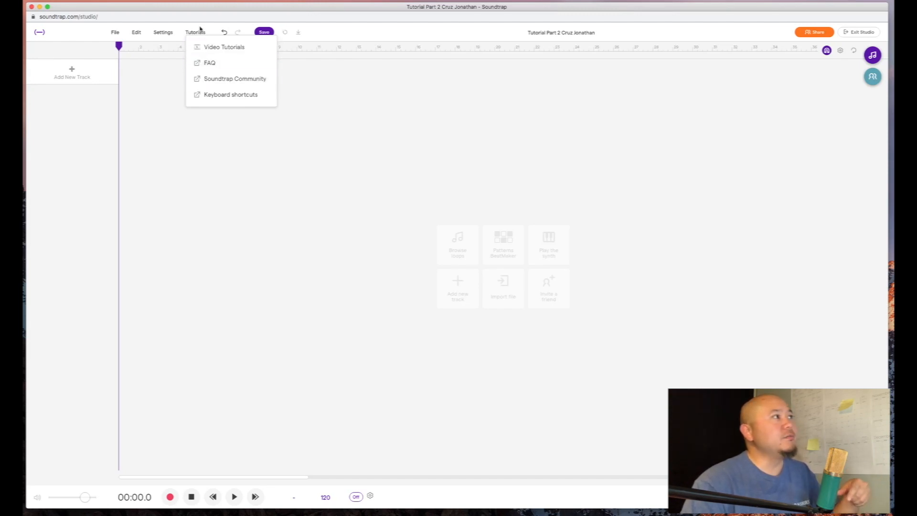
pyautogui.press('super+l')
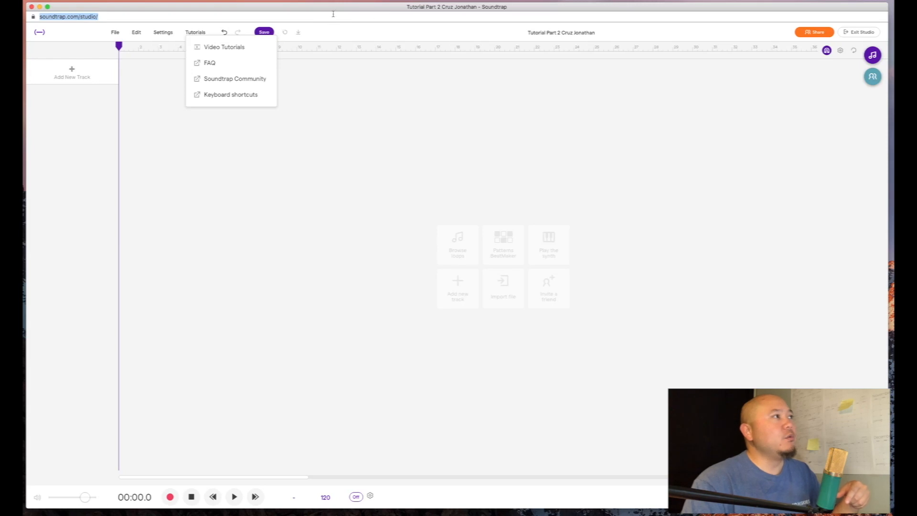
pyautogui.click(195, 32)
pyautogui.click(263, 34)
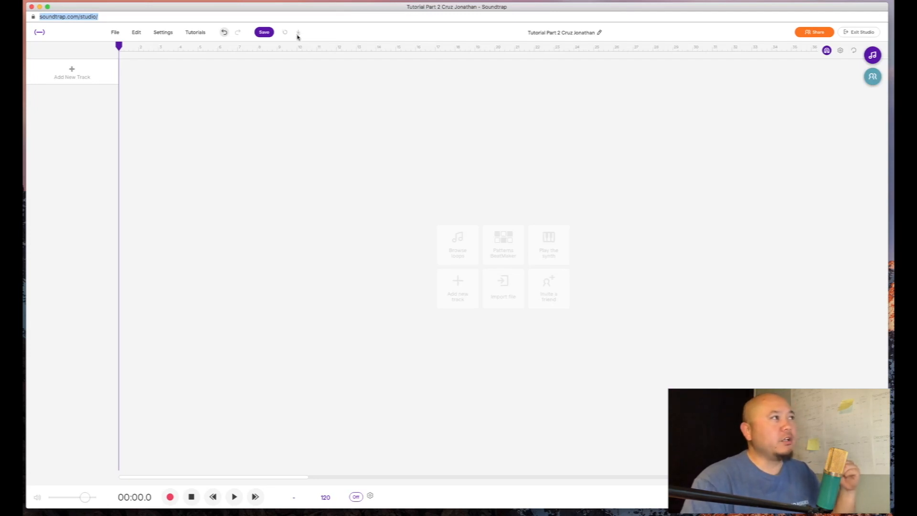
pyautogui.click(115, 32)
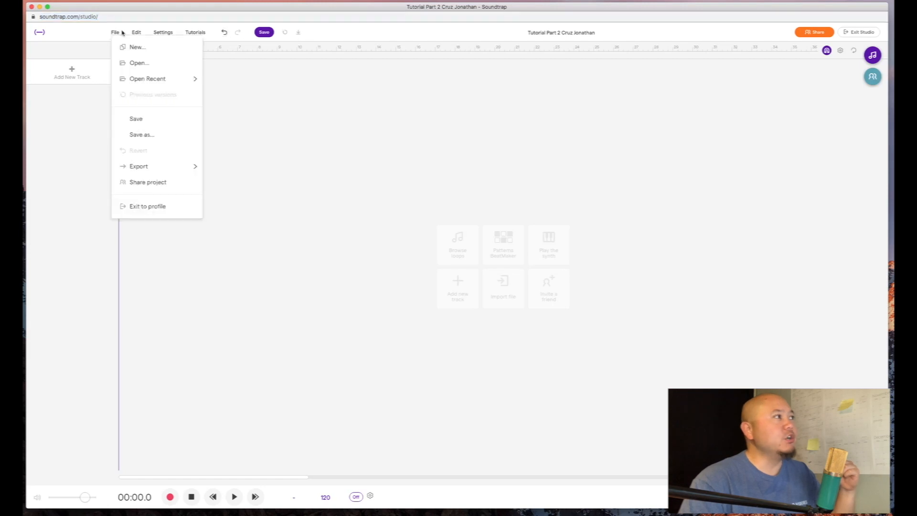
pyautogui.moveTo(134, 164)
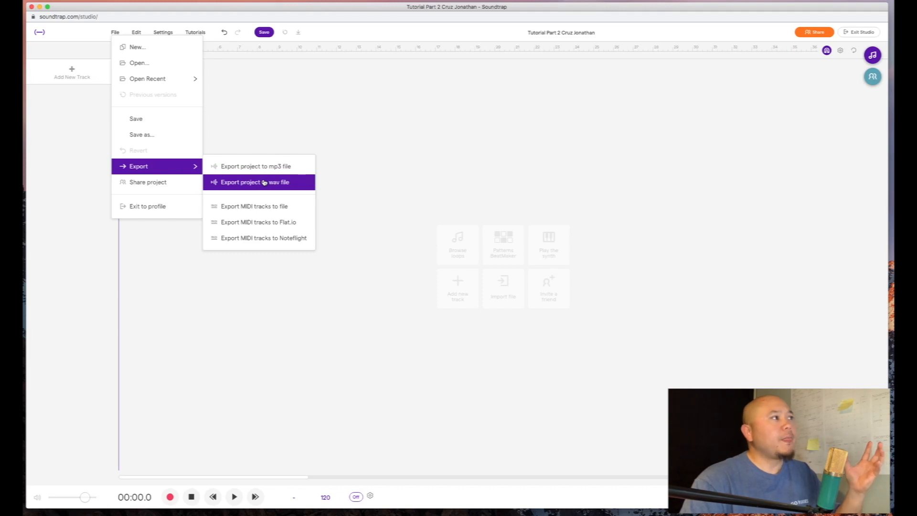
pyautogui.click(297, 169)
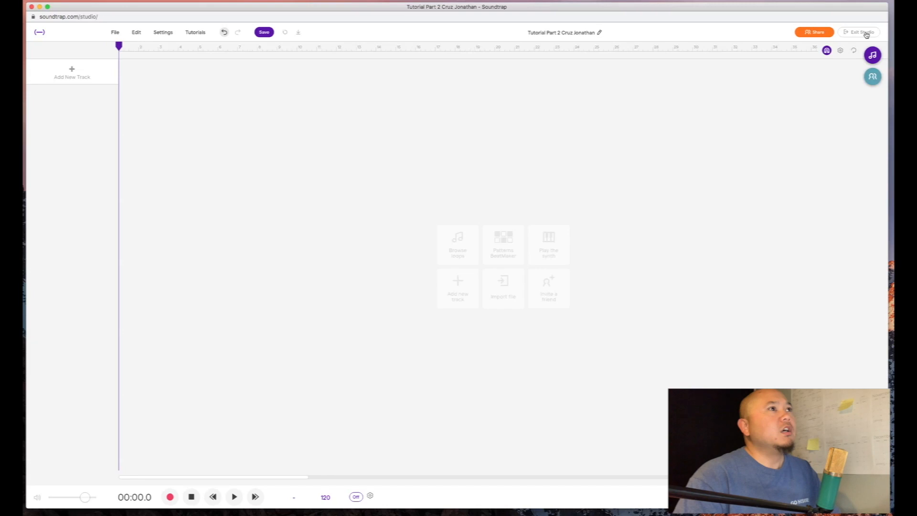
pyautogui.click(72, 74)
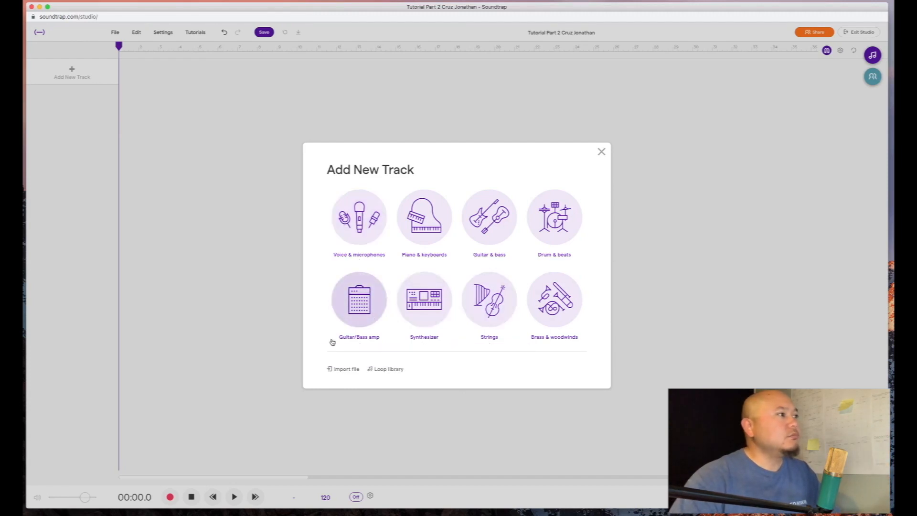
pyautogui.click(601, 151)
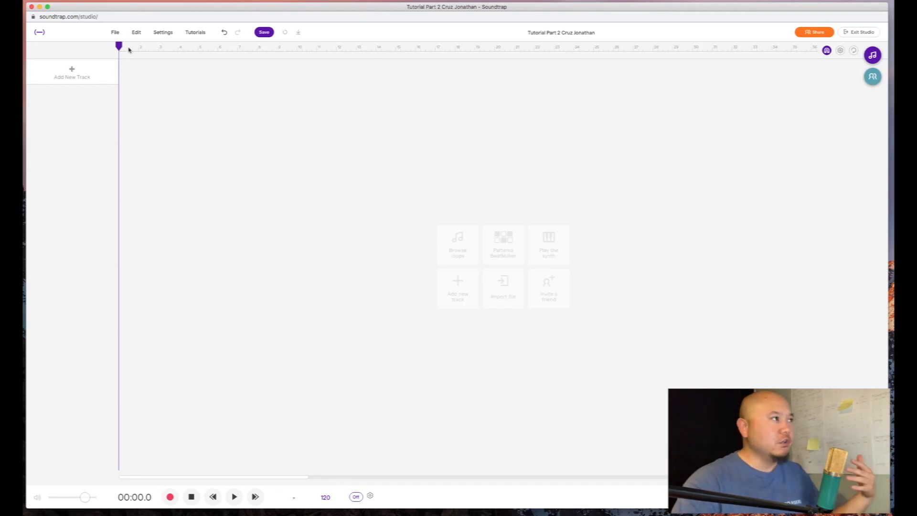
pyautogui.click(164, 46)
pyautogui.moveTo(164, 47); pyautogui.dragTo(257, 47)
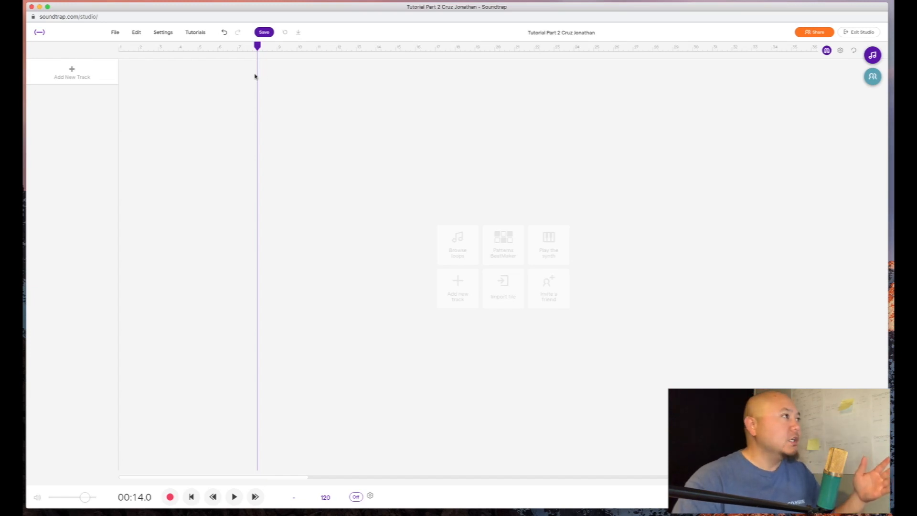
pyautogui.moveTo(259, 53); pyautogui.dragTo(96, 48)
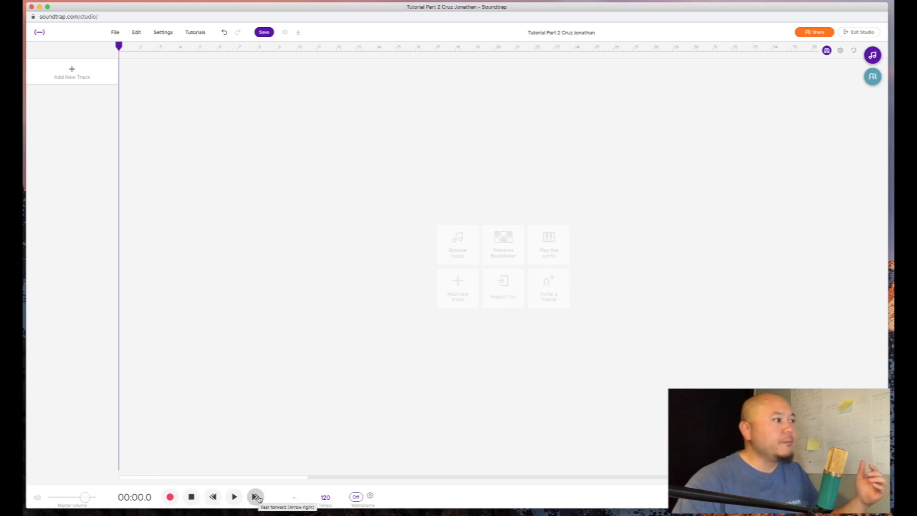
# - Leave the song key unset and tap out trial tempos down to about 85 BPM
pyautogui.click(293, 501)
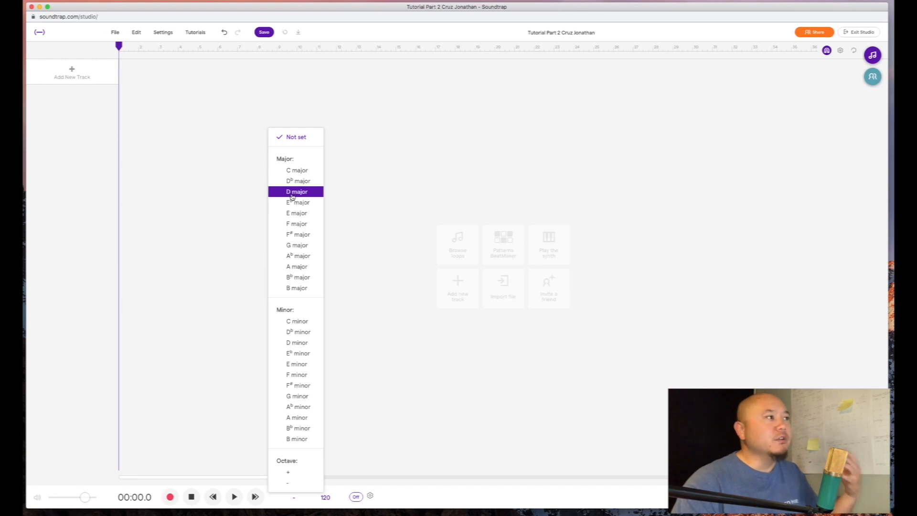
pyautogui.click(434, 260)
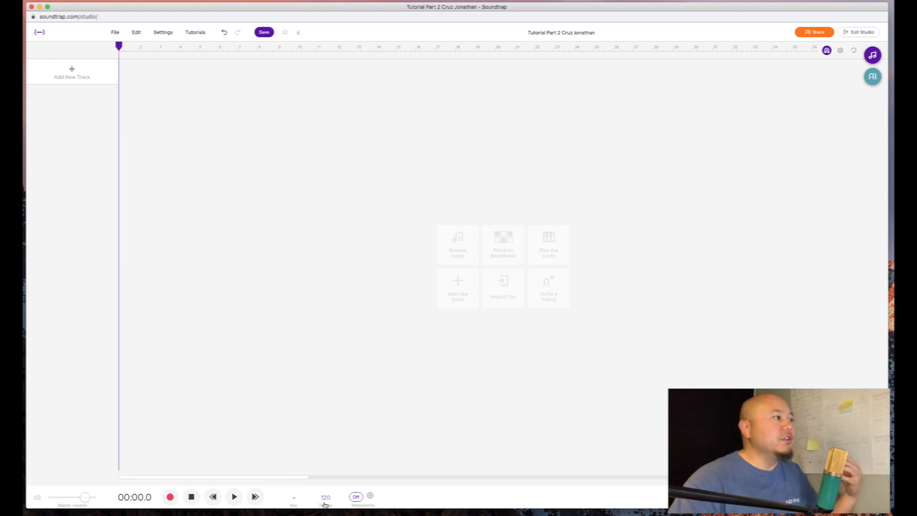
pyautogui.click(325, 497)
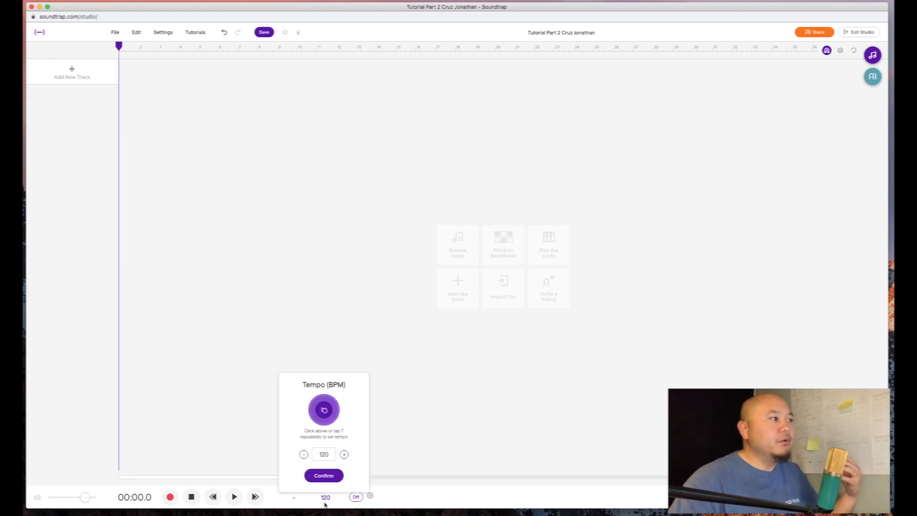
pyautogui.click(324, 410)
pyautogui.click(324, 411)
pyautogui.click(325, 411)
pyautogui.click(325, 411)
pyautogui.click(324, 411)
pyautogui.click(325, 411)
pyautogui.click(325, 411)
pyautogui.click(324, 410)
pyautogui.click(324, 410)
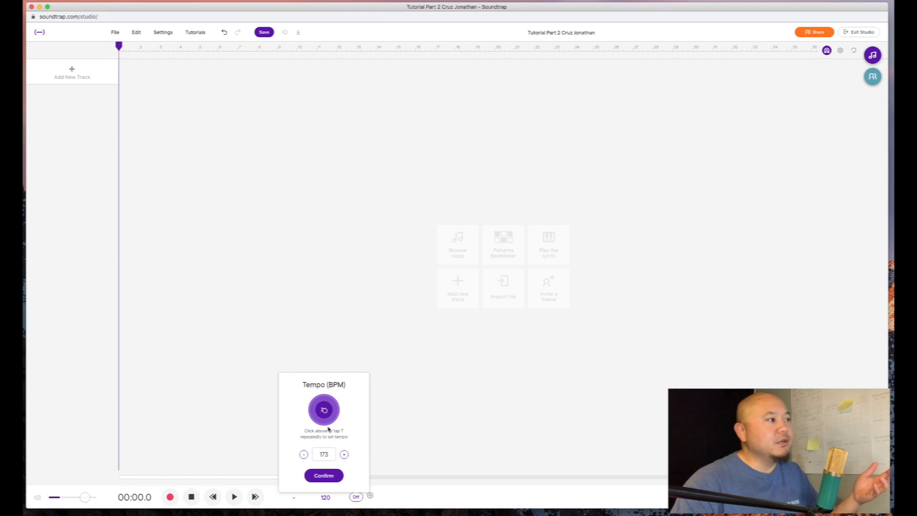
pyautogui.click(325, 418)
pyautogui.click(324, 417)
pyautogui.click(324, 418)
pyautogui.click(325, 418)
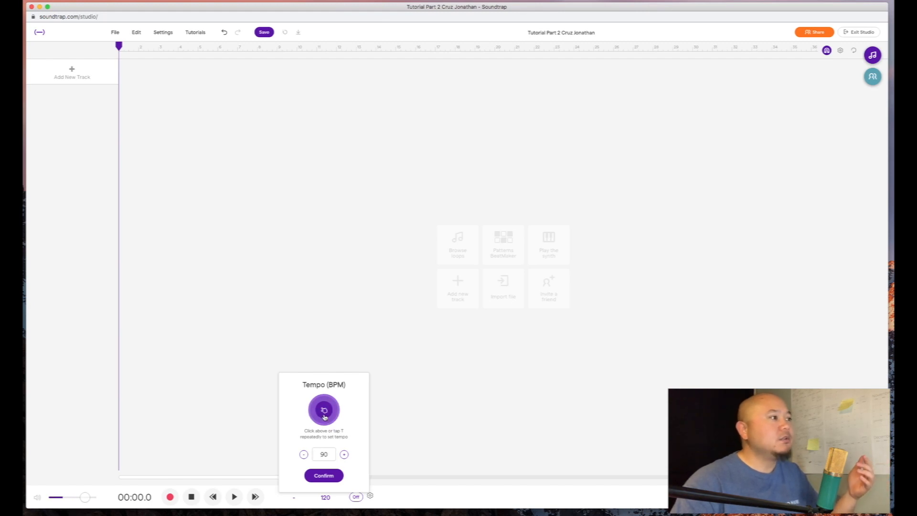
# - Discard the tapped tempo, keeping 120 BPM, and switch the metronome on
pyautogui.click(322, 453)
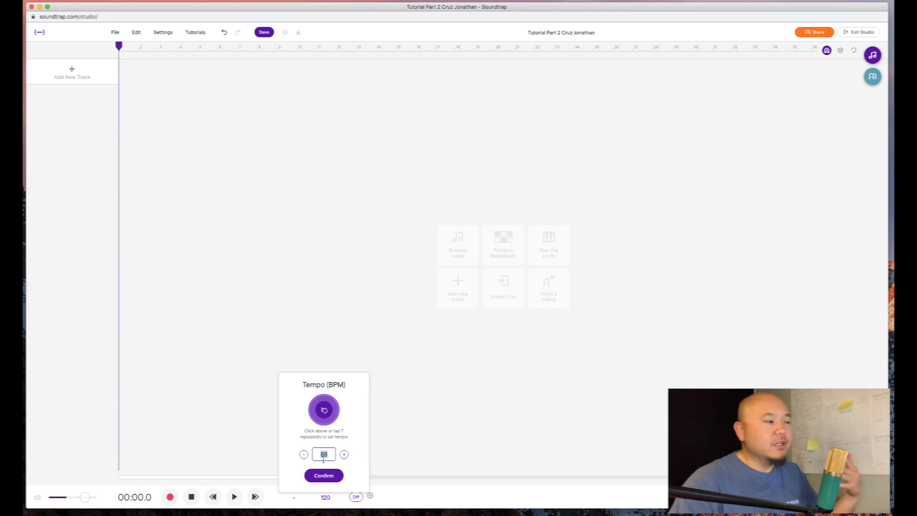
pyautogui.click(268, 427)
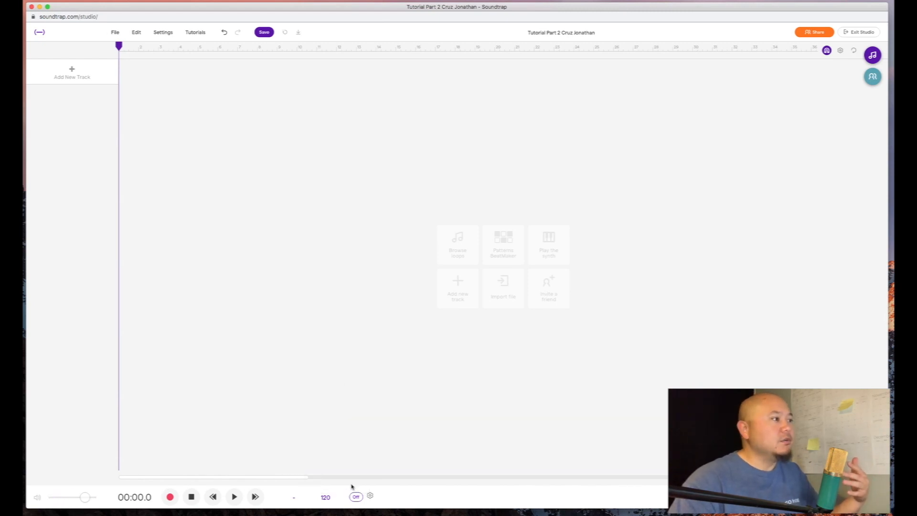
pyautogui.click(355, 496)
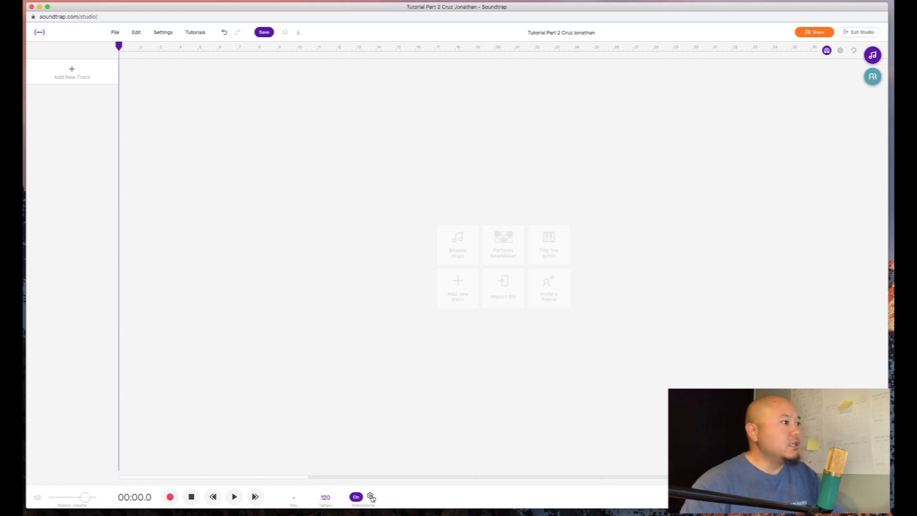
pyautogui.click(370, 497)
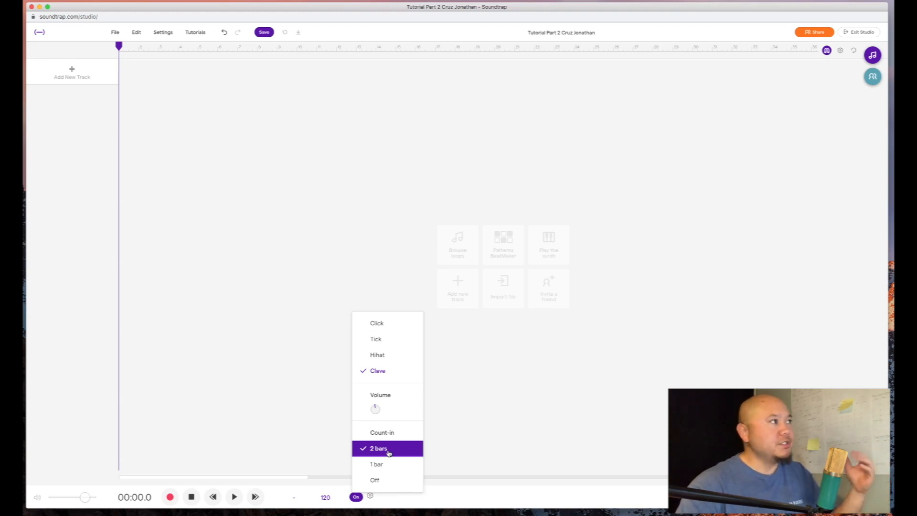
pyautogui.click(276, 436)
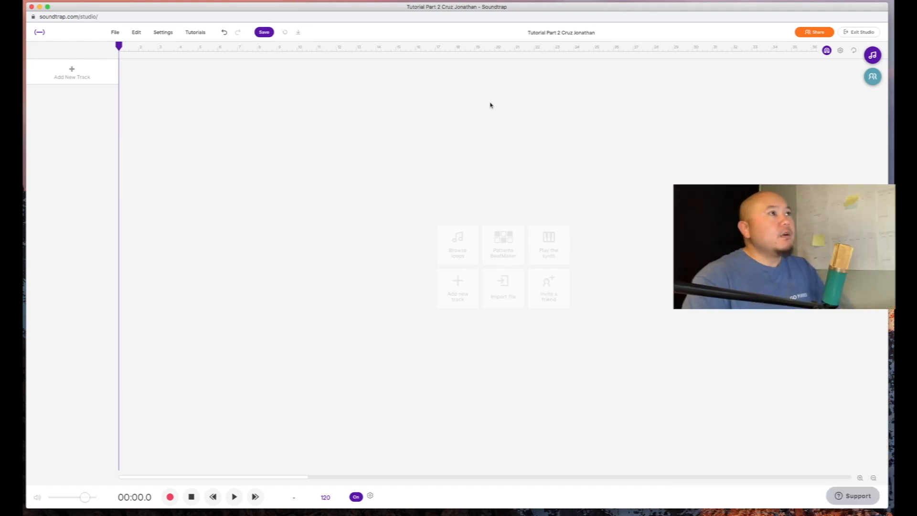
# - Zoom the timeline in twice, then out so many more bars fit on the ruler
pyautogui.click(860, 478)
pyautogui.click(859, 477)
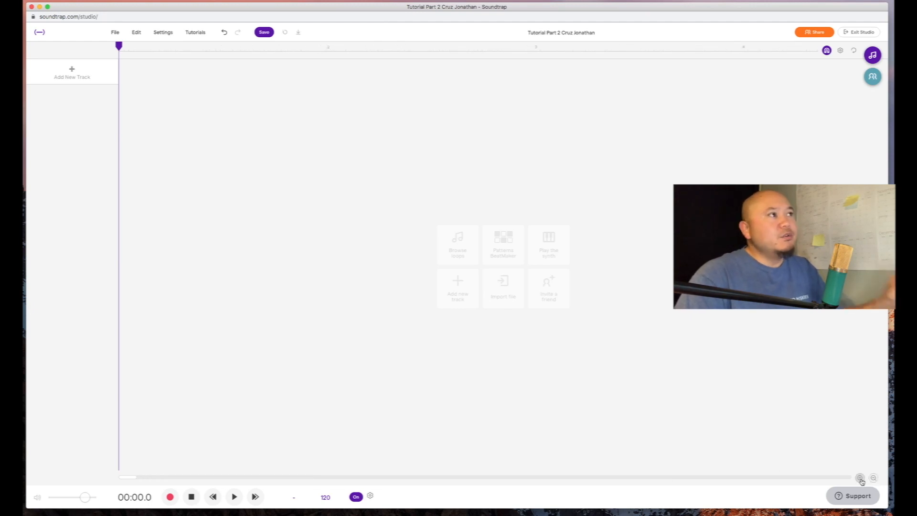
pyautogui.click(873, 477)
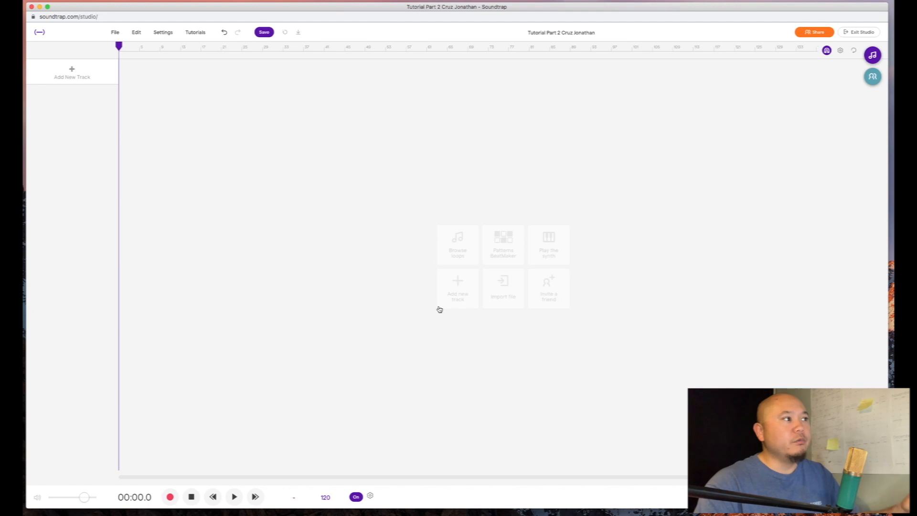
# - Inspect the grid, time signature and ruler settings, closing them without changes
pyautogui.click(841, 51)
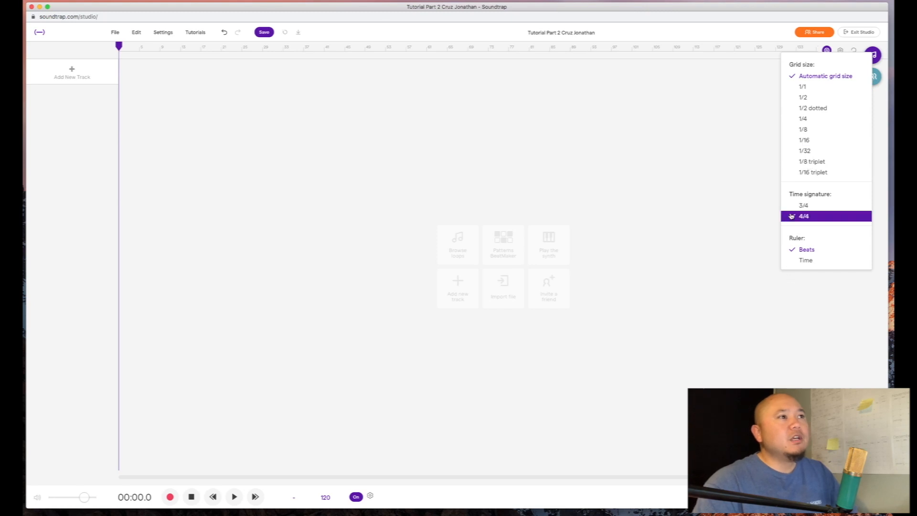
pyautogui.click(840, 51)
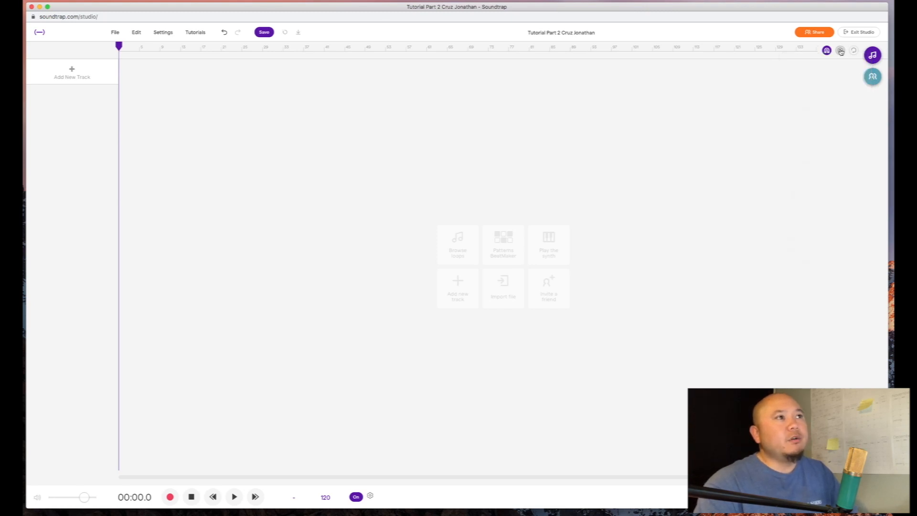
pyautogui.click(840, 51)
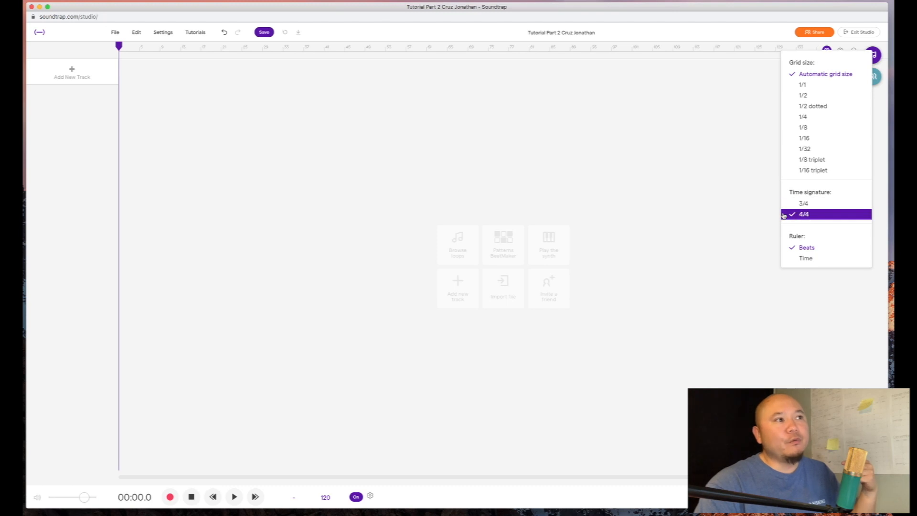
pyautogui.click(753, 213)
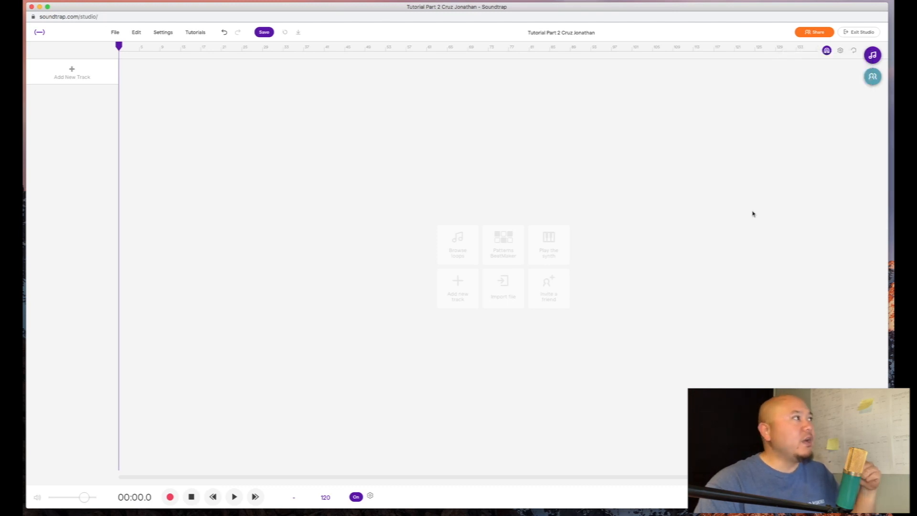
pyautogui.click(841, 53)
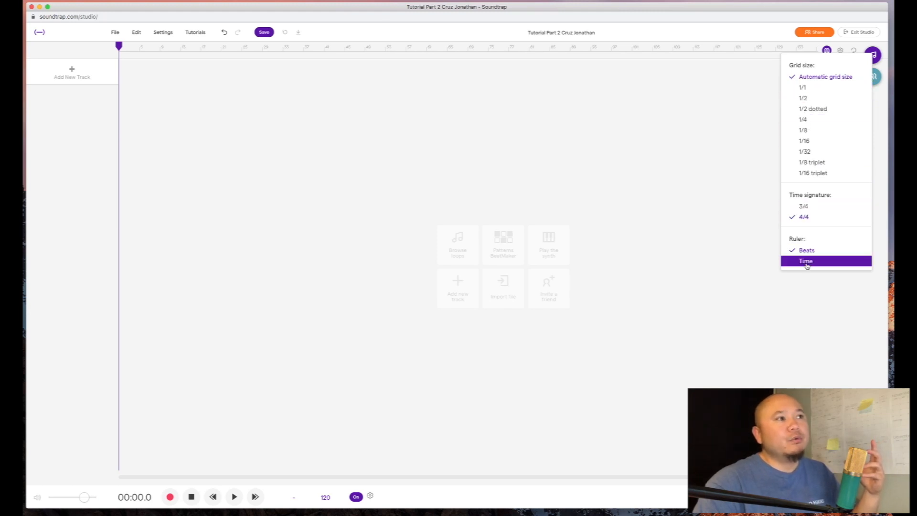
pyautogui.click(333, 73)
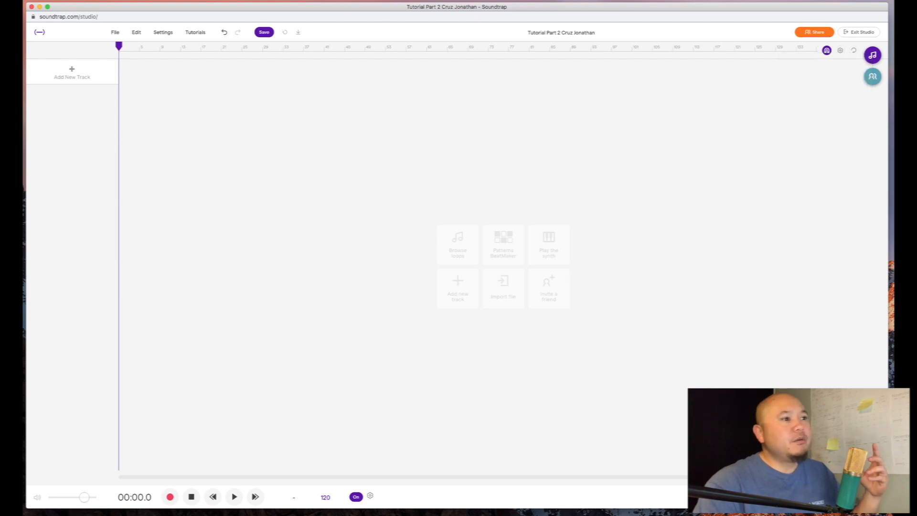
# - Zoom in on the timeline and set the ruler to Time
pyautogui.press('Right')
pyautogui.press('Right')
pyautogui.press('Right')
pyautogui.press('Right')
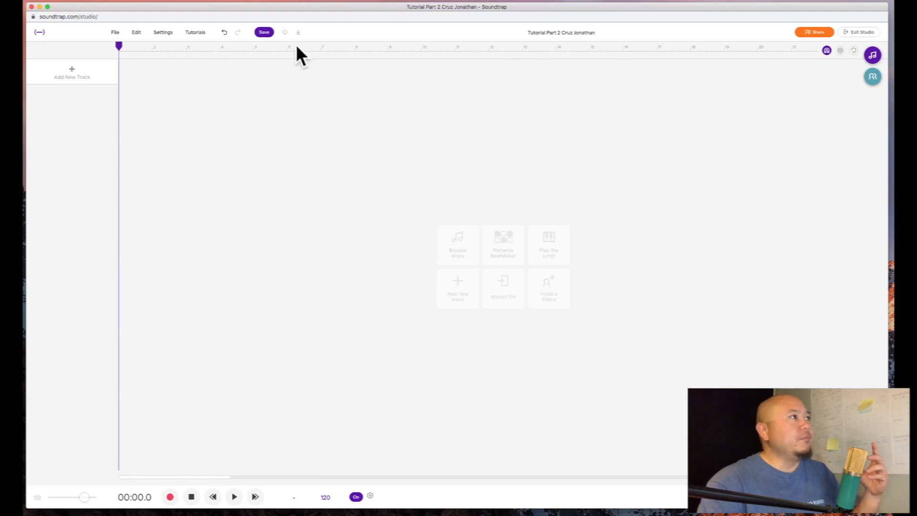
pyautogui.click(840, 50)
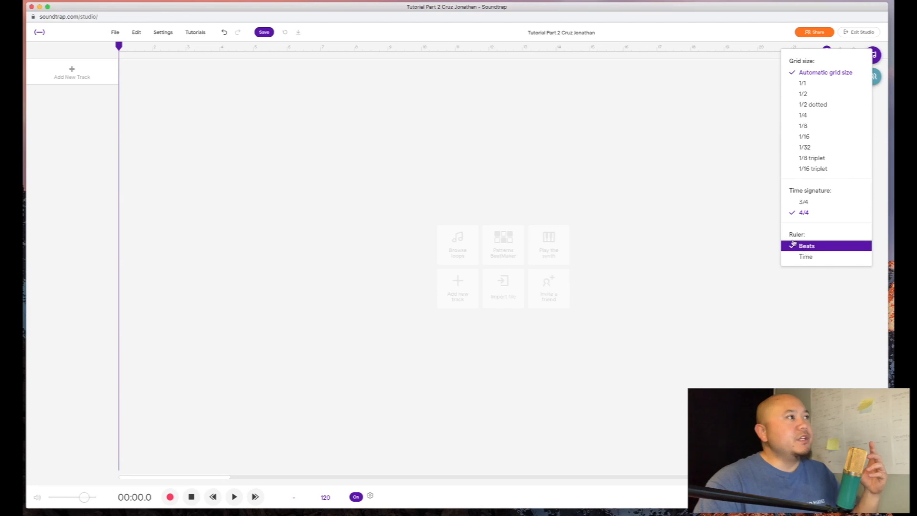
pyautogui.click(806, 257)
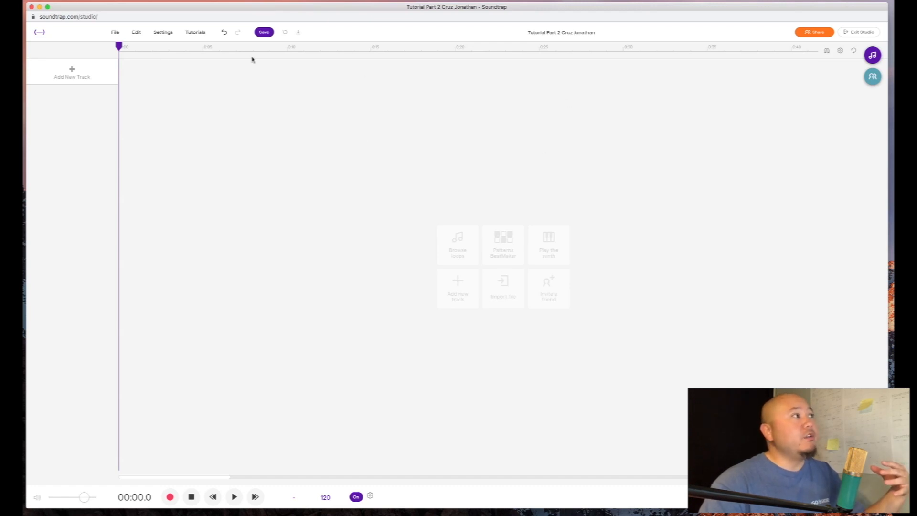
# - Switch the ruler display back to bars and beats (Ruler: Beats)
pyautogui.click(840, 51)
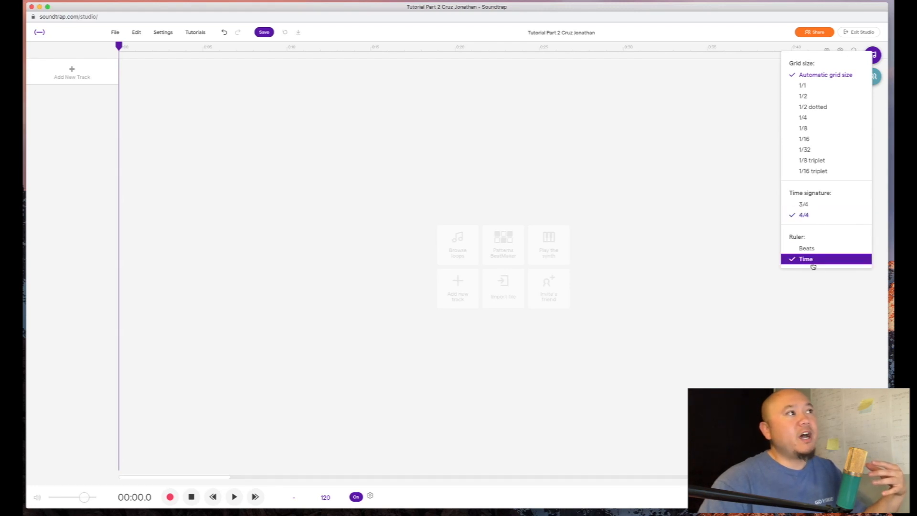
pyautogui.click(385, 84)
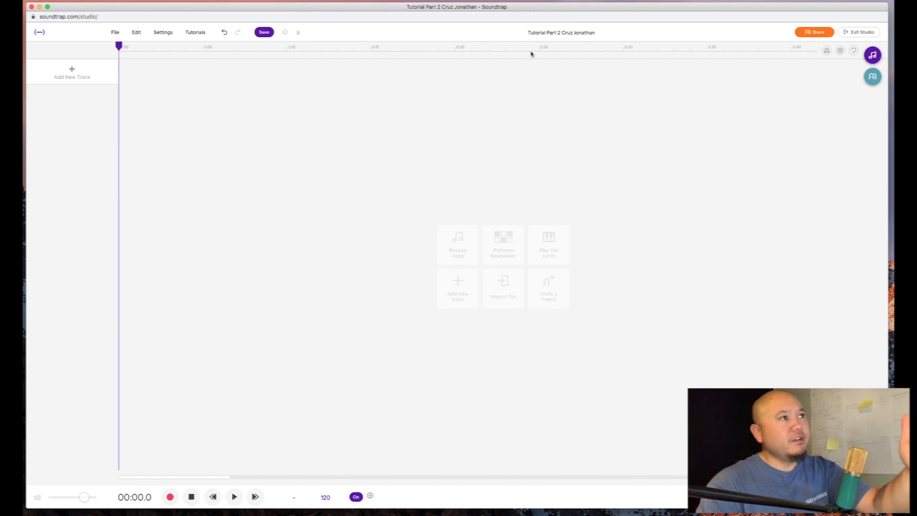
pyautogui.click(826, 51)
pyautogui.click(827, 250)
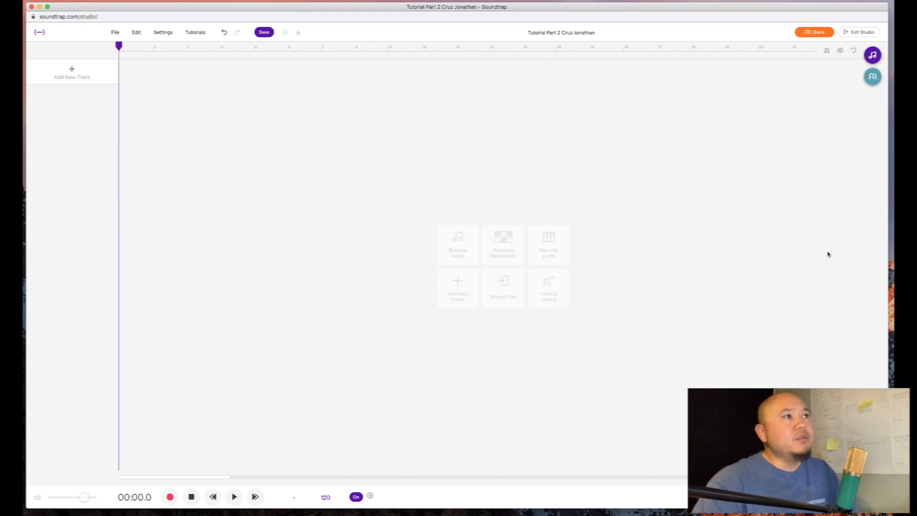
# - Review the grid size options and keep the grid size on Automatic
pyautogui.click(840, 50)
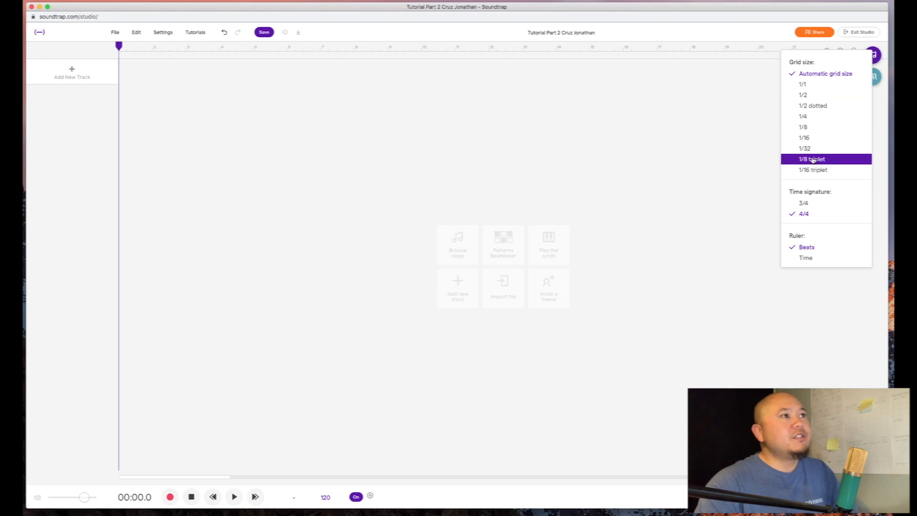
pyautogui.click(813, 128)
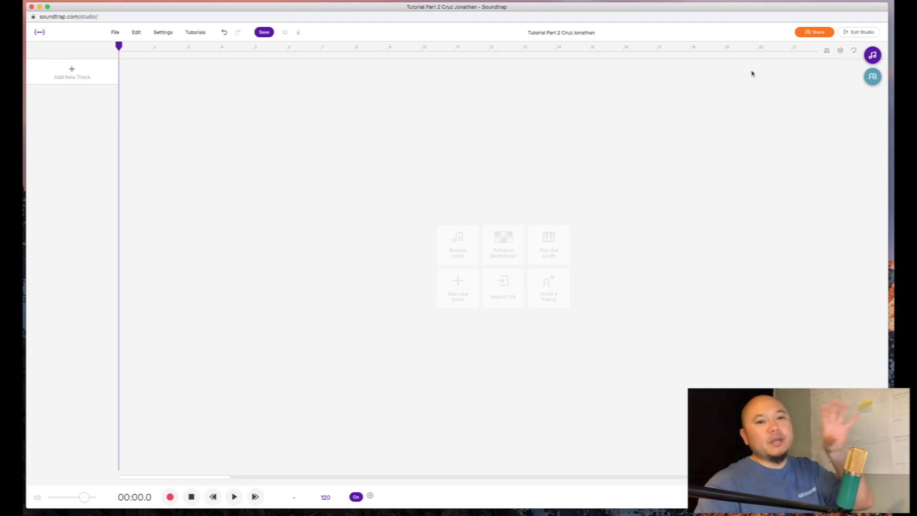
pyautogui.click(839, 52)
pyautogui.click(805, 77)
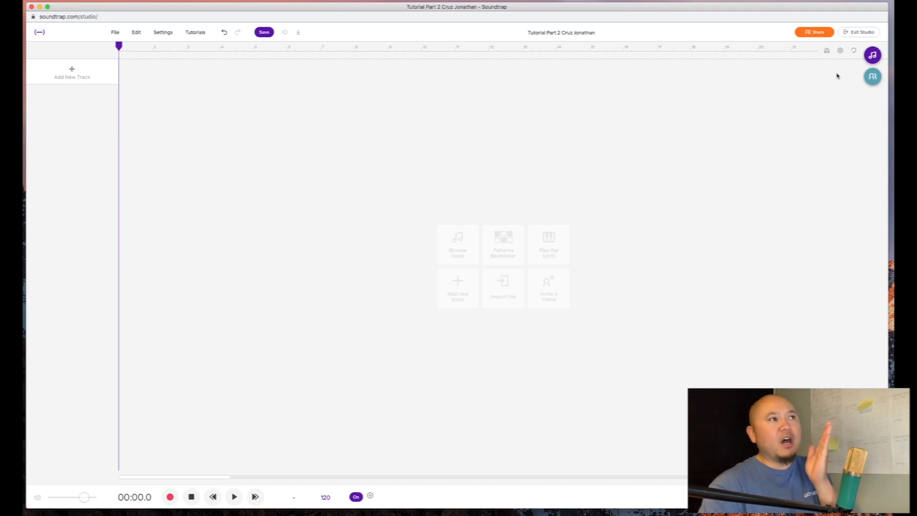
pyautogui.click(841, 51)
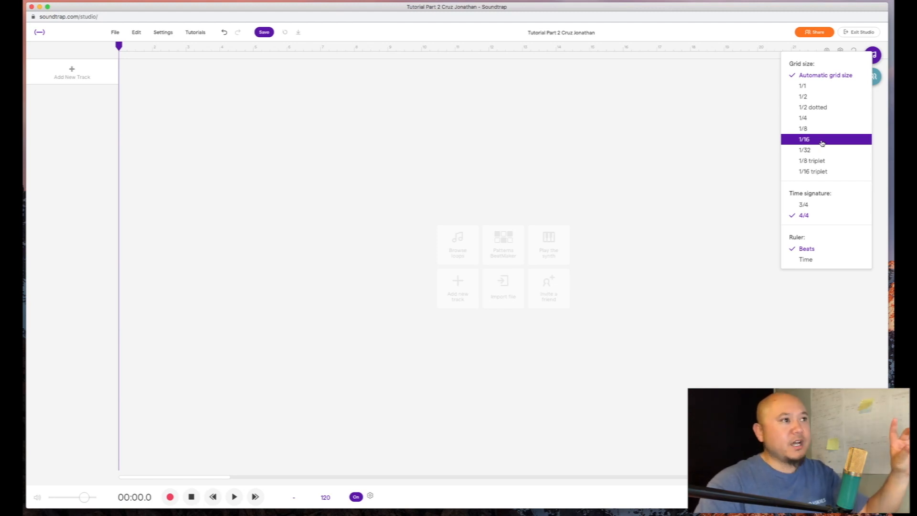
pyautogui.click(711, 136)
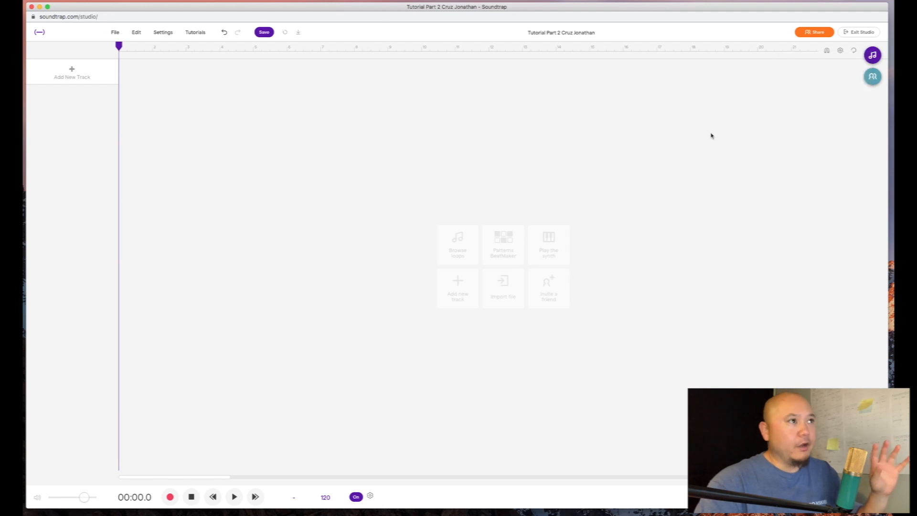
# - Turn cycle mode on, then bring the playhead from bar 8 back to 00:00.0
pyautogui.click(855, 55)
pyautogui.click(853, 50)
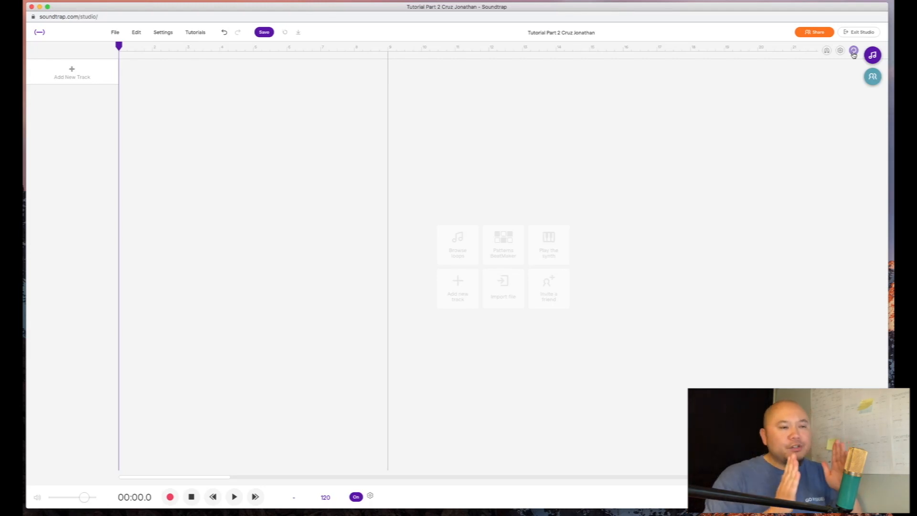
pyautogui.click(853, 51)
pyautogui.click(371, 56)
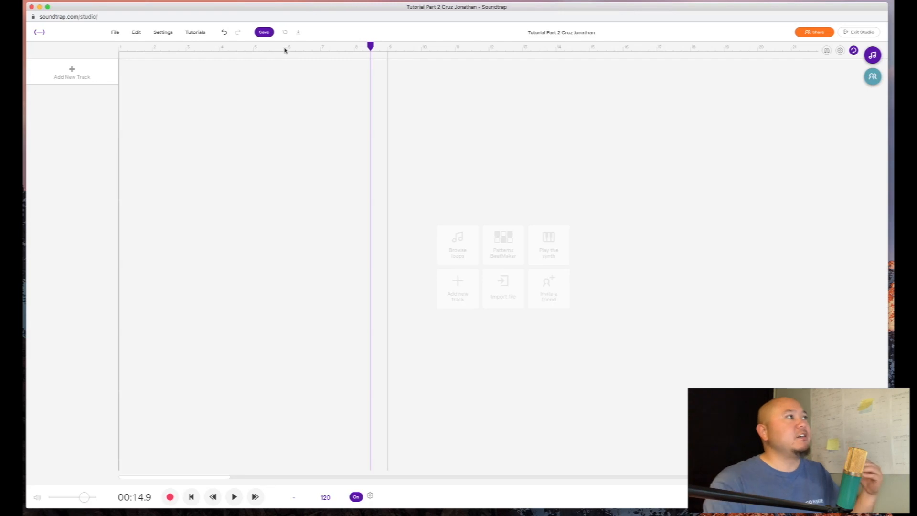
pyautogui.moveTo(370, 46); pyautogui.dragTo(95, 71)
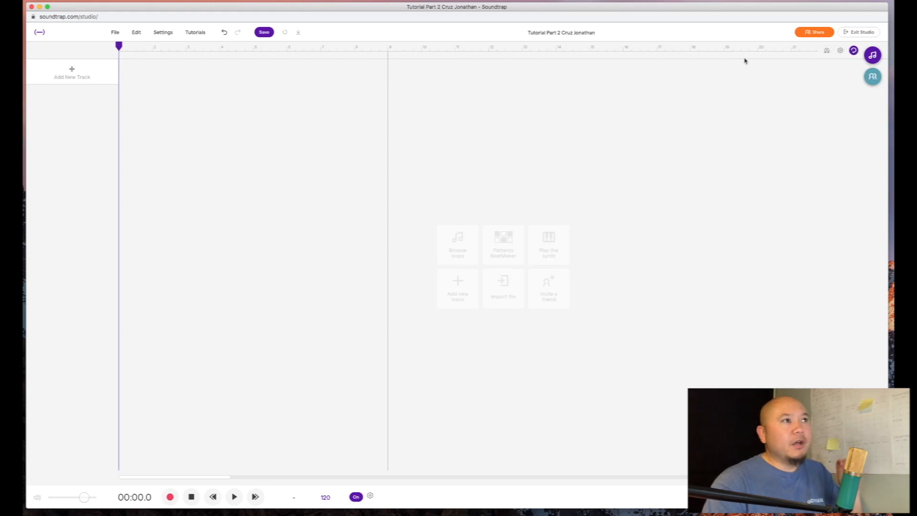
pyautogui.click(852, 51)
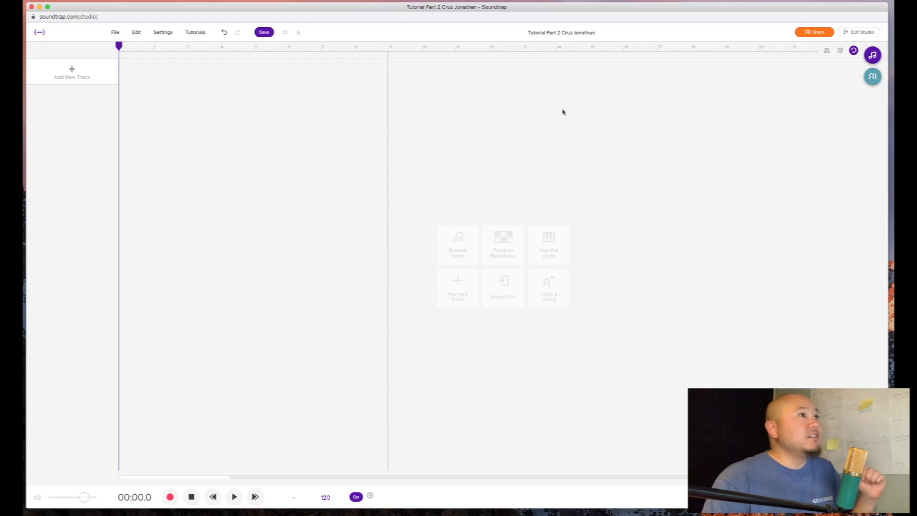
# - Show the Loops browser, then the Collaborators panel beside the empty project
pyautogui.click(874, 56)
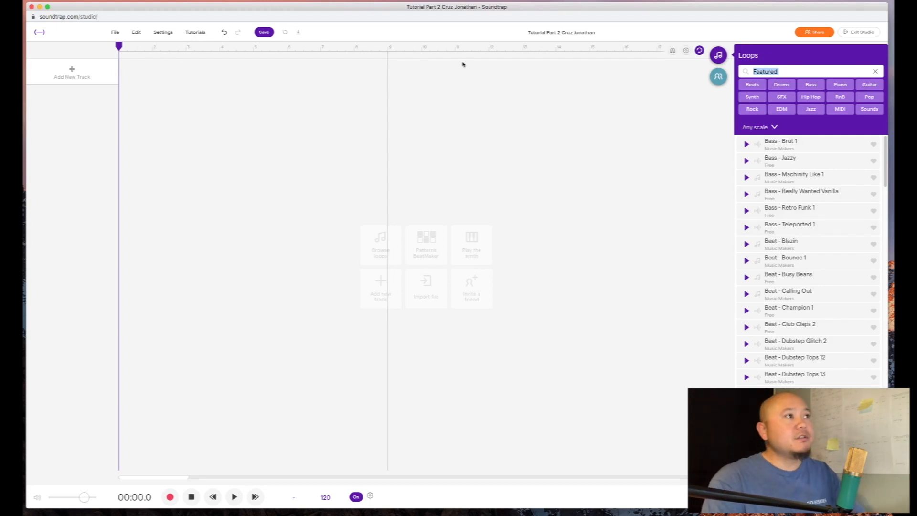
pyautogui.click(718, 78)
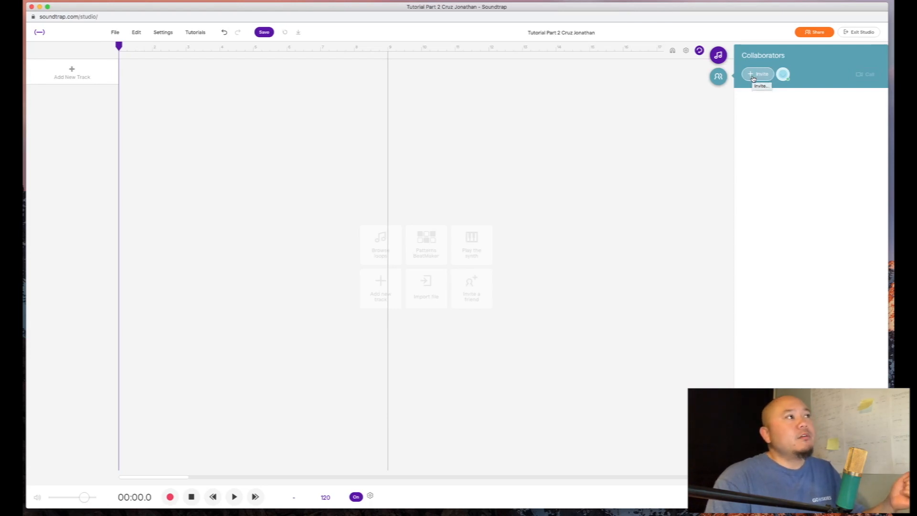
# - Use Invite in Collaborators to save the project, dismiss Add people, and show Featured loops
pyautogui.click(716, 77)
pyautogui.click(868, 75)
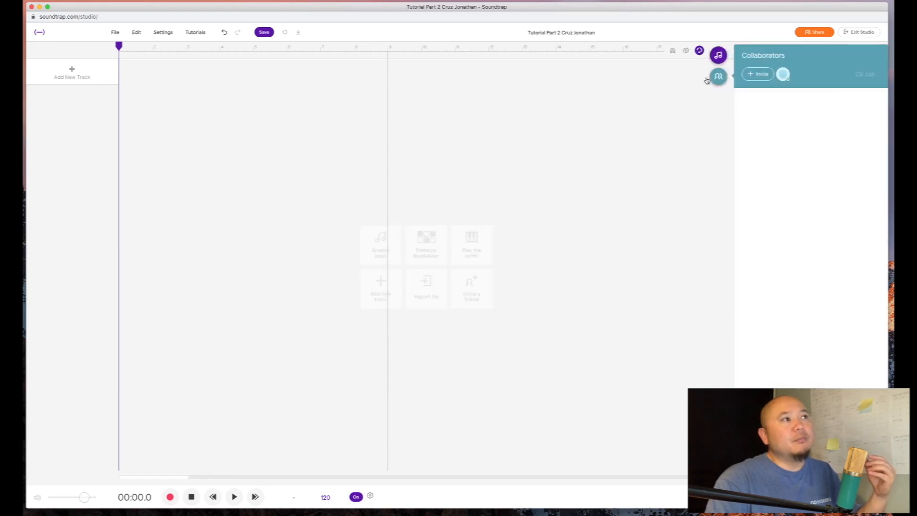
pyautogui.click(759, 74)
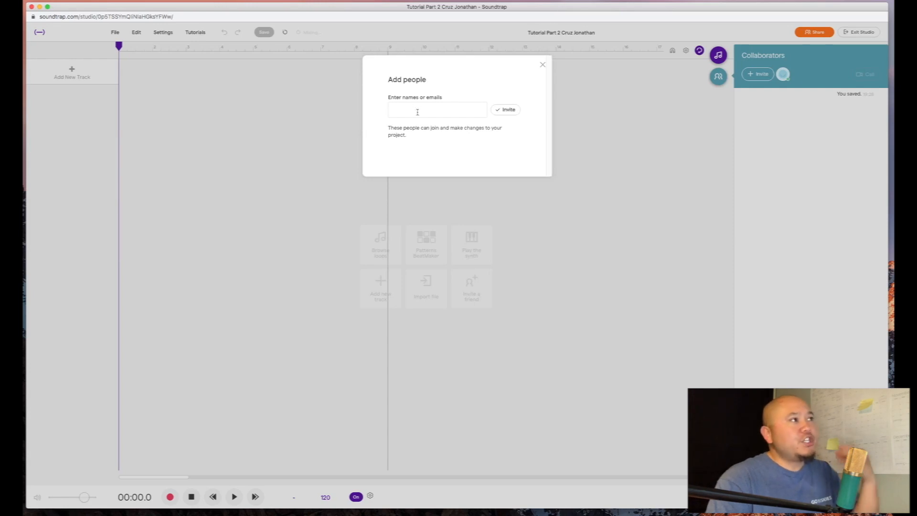
pyautogui.click(541, 66)
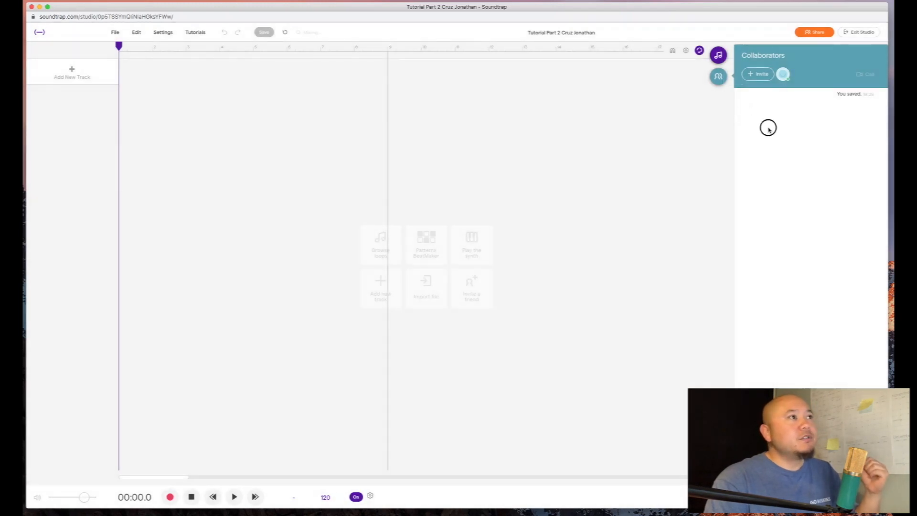
pyautogui.click(718, 55)
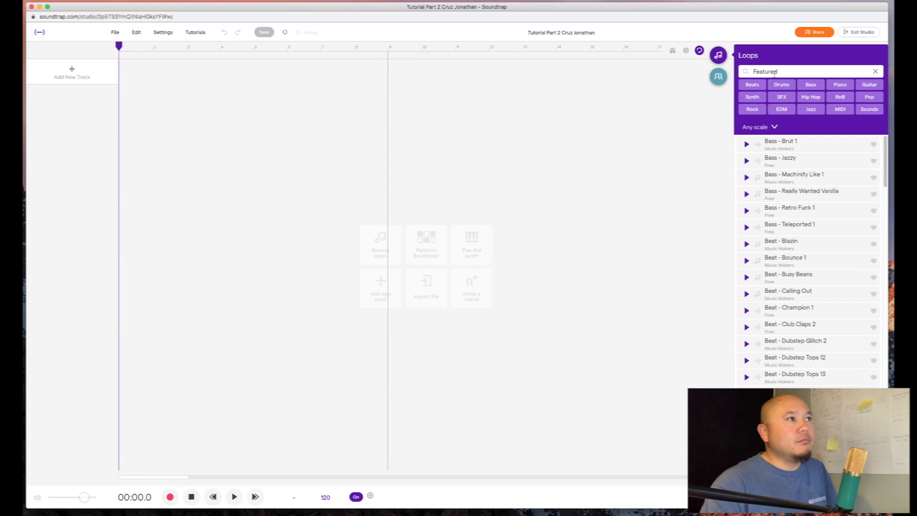
# - Search loops for 'Night Train 3' and preview the Drums - Night Train 3 result
pyautogui.click(774, 71)
pyautogui.write('N00')
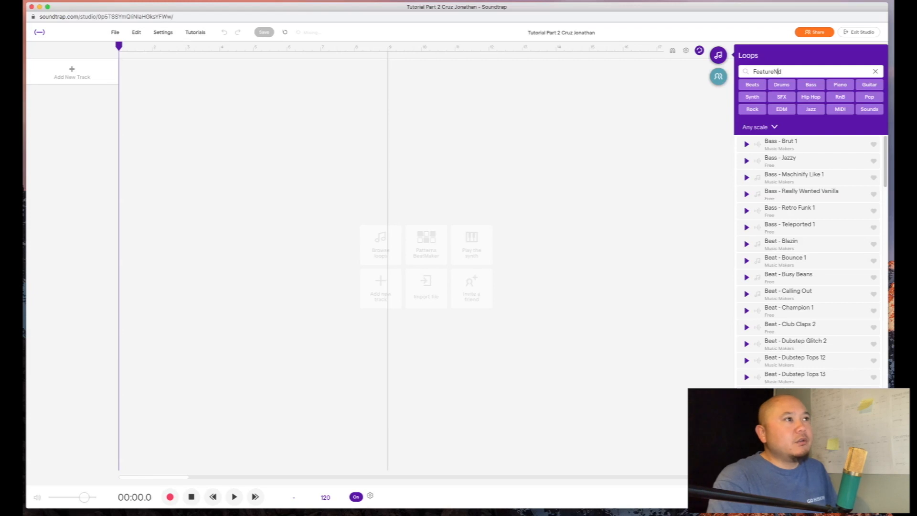
pyautogui.press('BackSpace')
pyautogui.press('BackSpace')
pyautogui.press('BackSpace')
pyautogui.press('BackSpace')
pyautogui.press('BackSpace')
pyautogui.press('BackSpace')
pyautogui.press('BackSpace')
pyautogui.press('BackSpace')
pyautogui.press('BackSpace')
pyautogui.press('BackSpace')
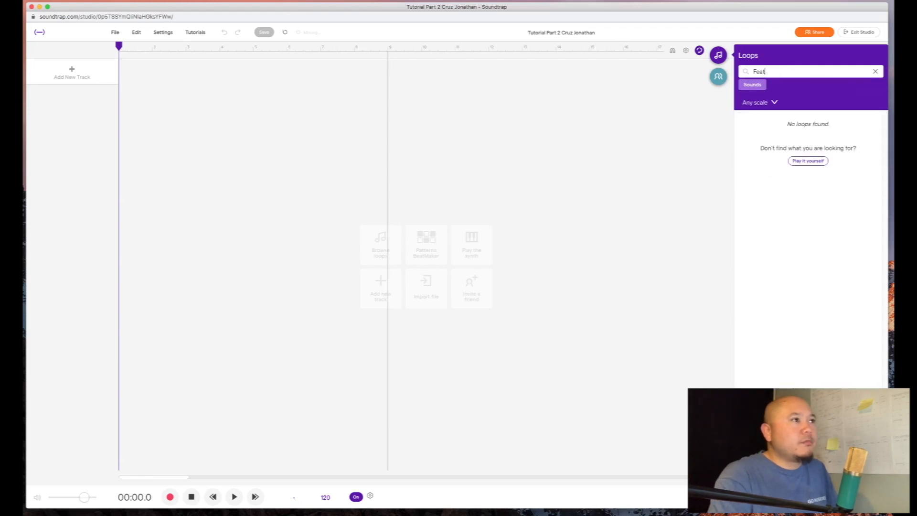
pyautogui.write('Night ')
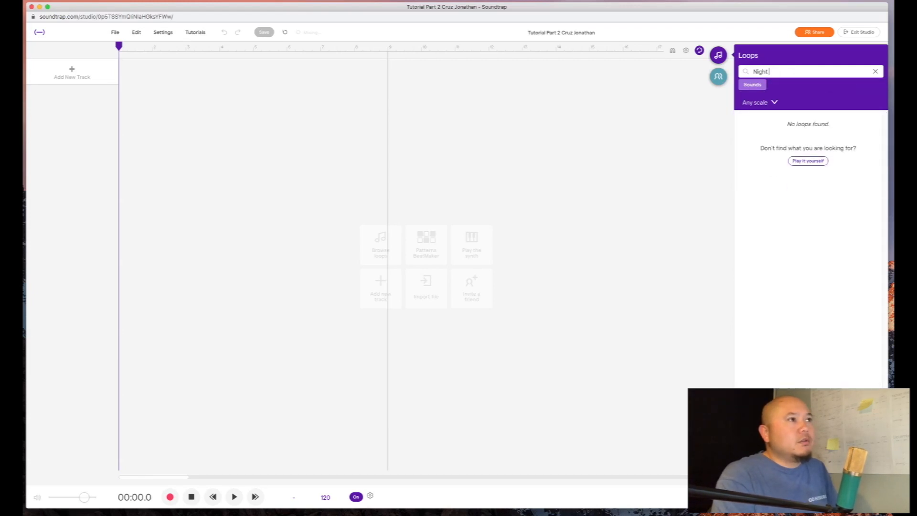
pyautogui.write('Train 3')
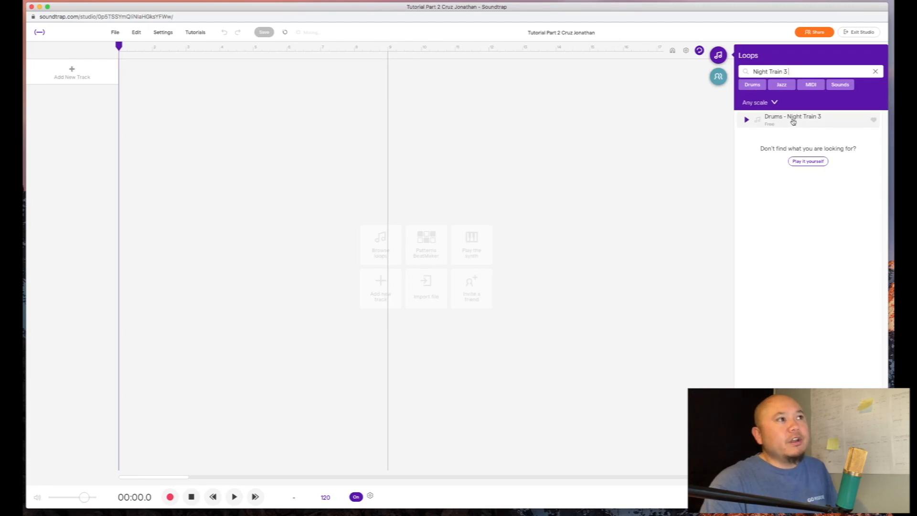
pyautogui.click(747, 120)
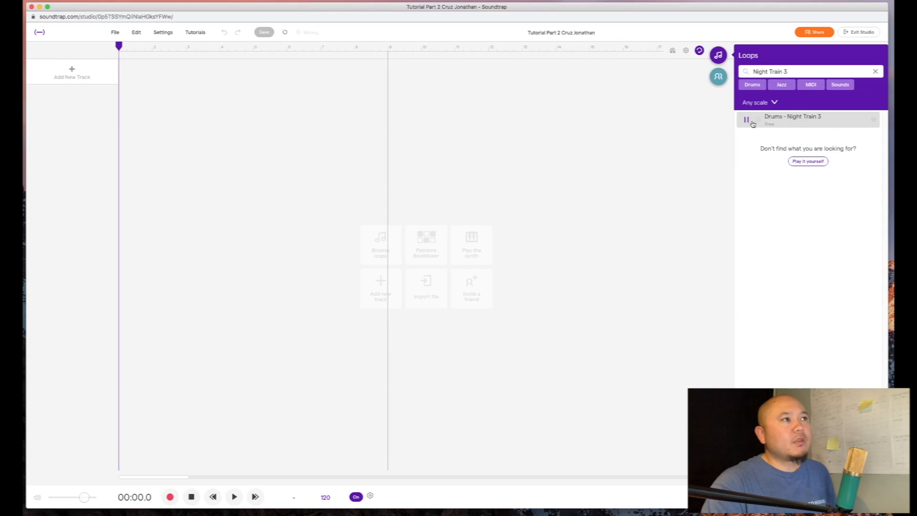
pyautogui.click(820, 0)
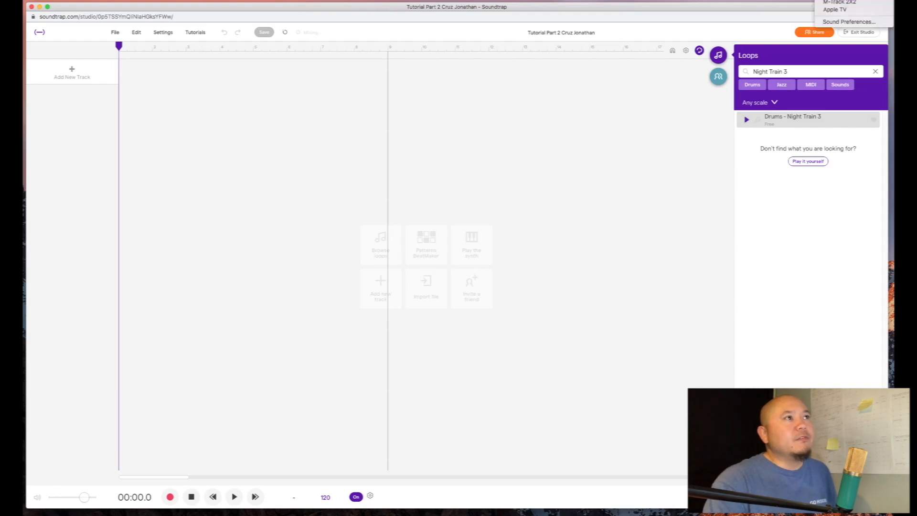
pyautogui.click(839, 0)
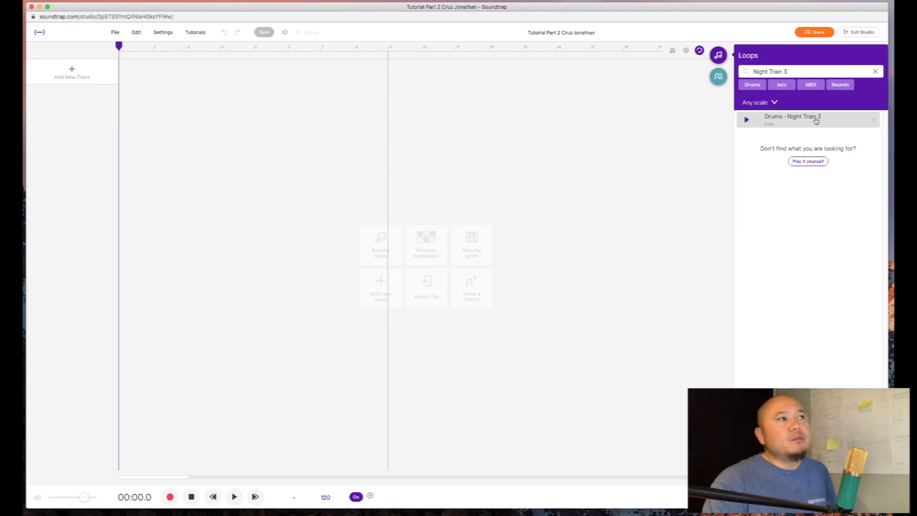
# - Drop Drums - Night Train 3 onto the timeline as the first track and play it briefly
pyautogui.moveTo(796, 120); pyautogui.dragTo(121, 71)
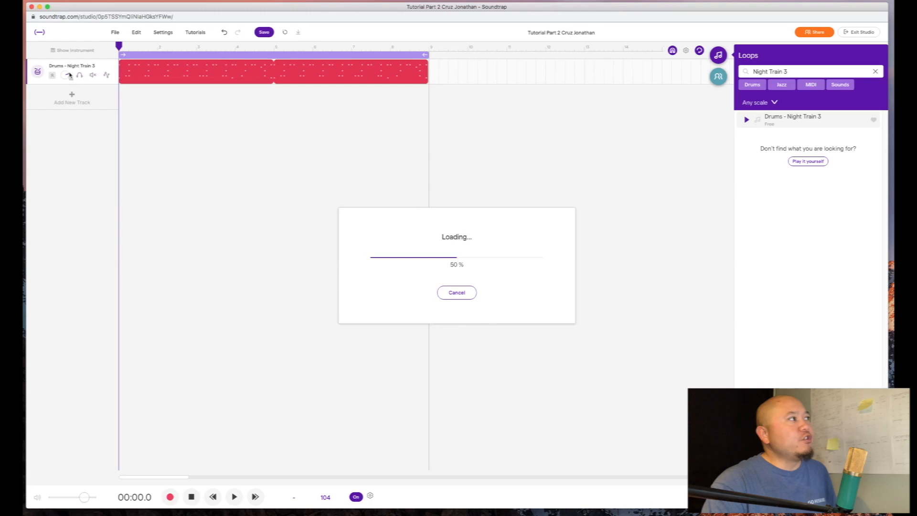
pyautogui.press('space')
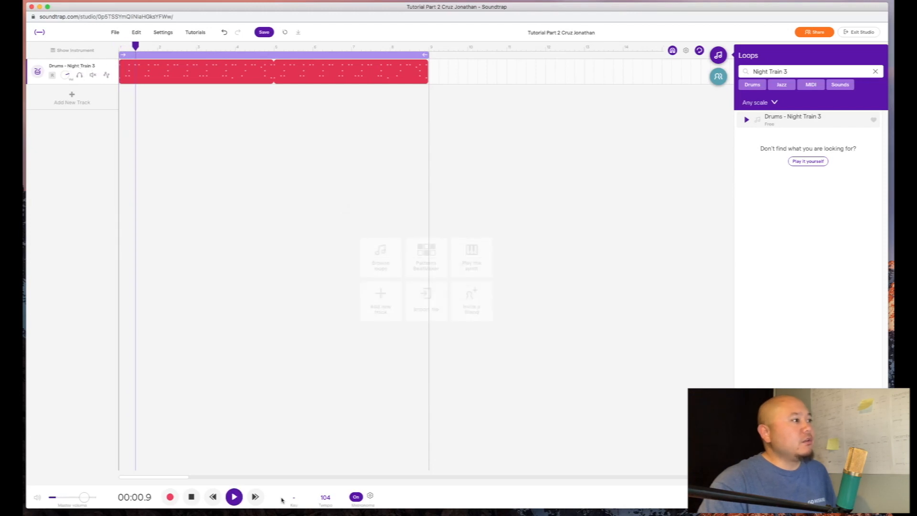
pyautogui.click(191, 496)
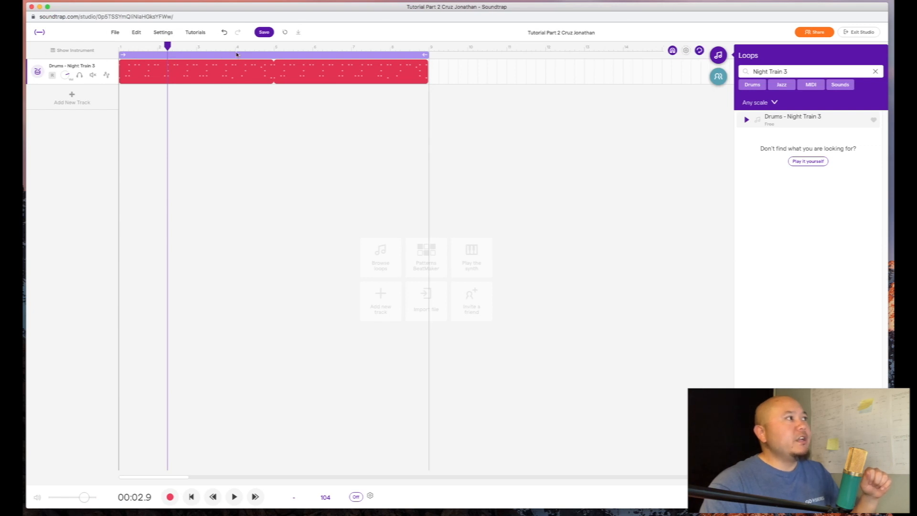
# - Toggle cycle looping off and on while playing back the drum track
pyautogui.click(698, 50)
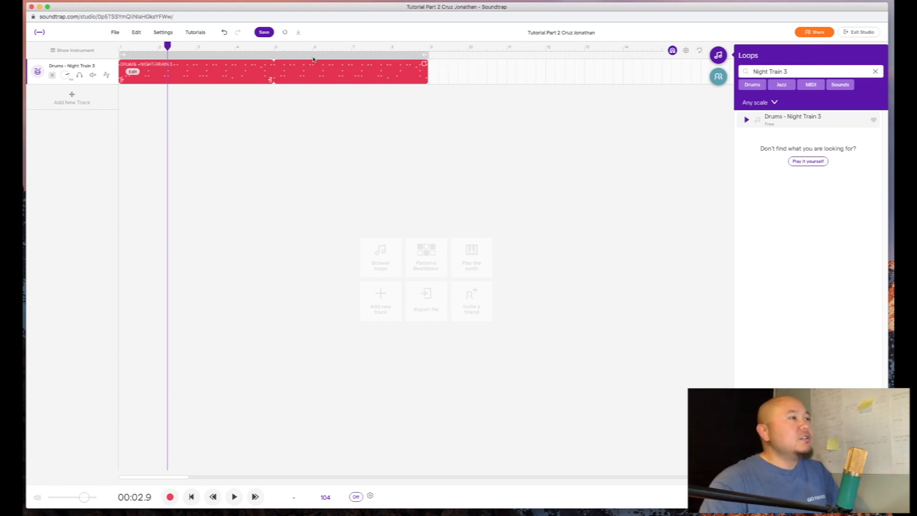
pyautogui.click(698, 50)
pyautogui.click(234, 497)
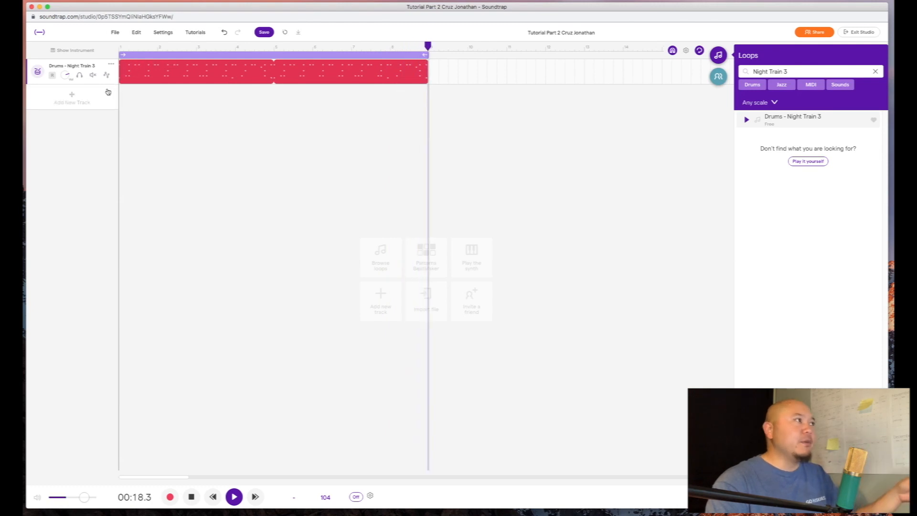
pyautogui.click(698, 50)
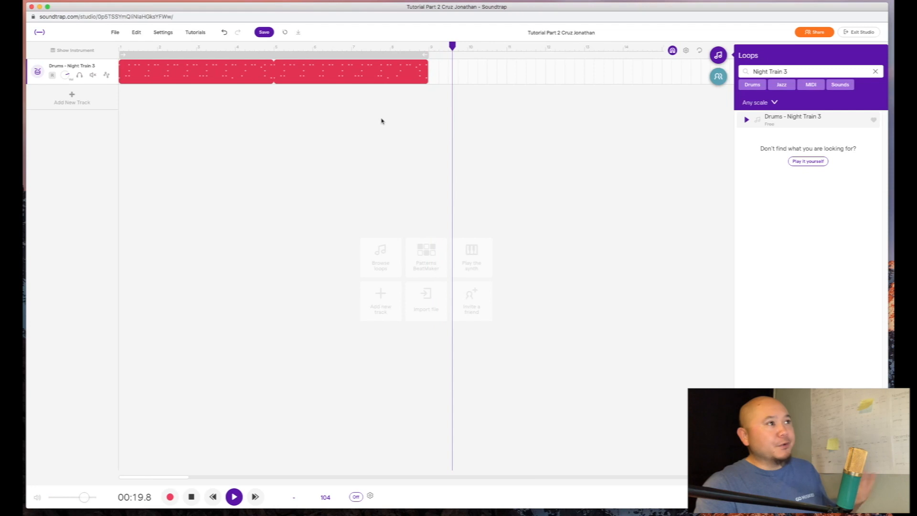
pyautogui.press('space')
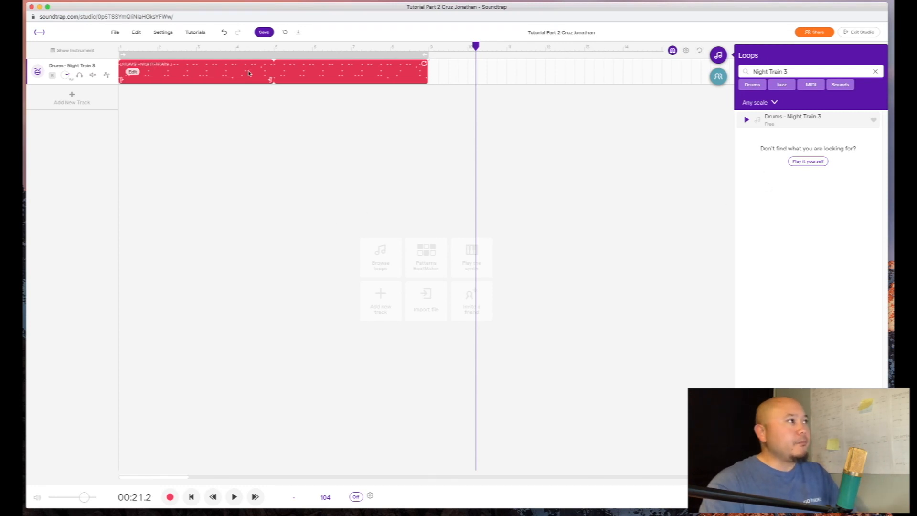
# - Shorten the cycle region to bar 3, then extend it over the whole drum clip to bar 9
pyautogui.click(700, 52)
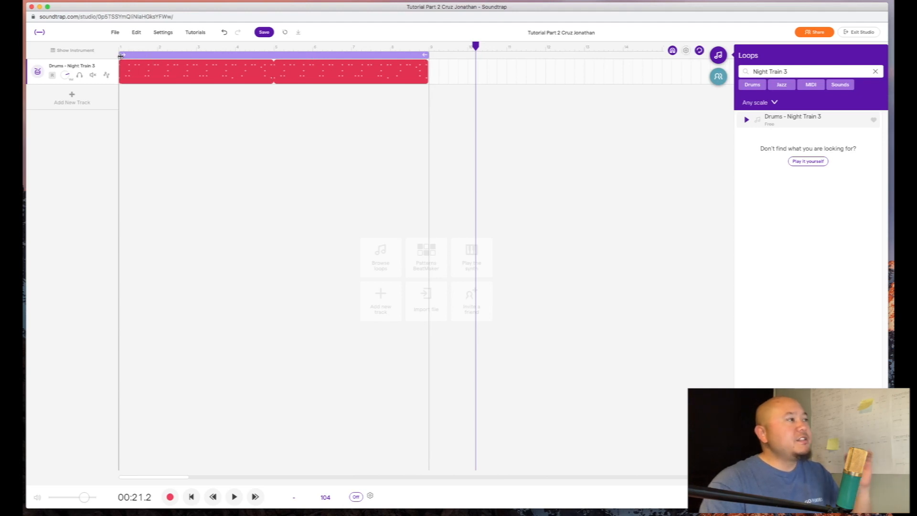
pyautogui.moveTo(428, 54); pyautogui.dragTo(197, 49)
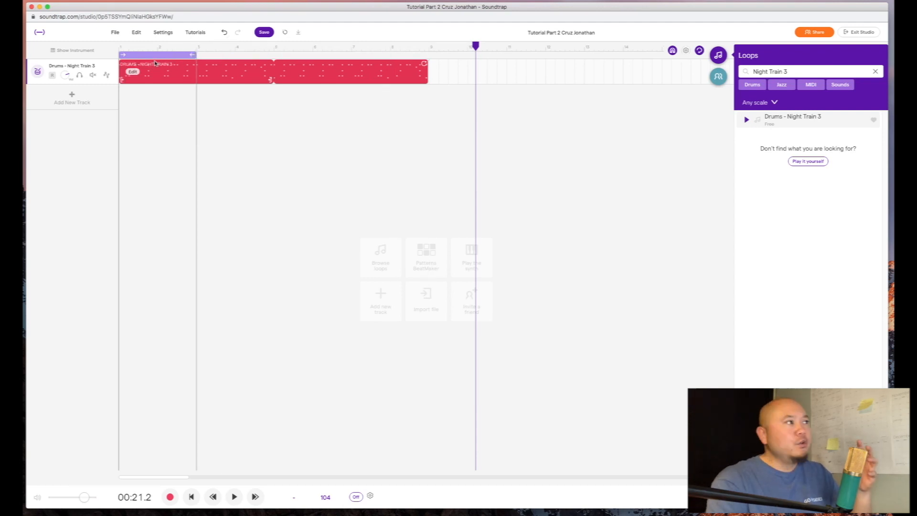
pyautogui.click(120, 48)
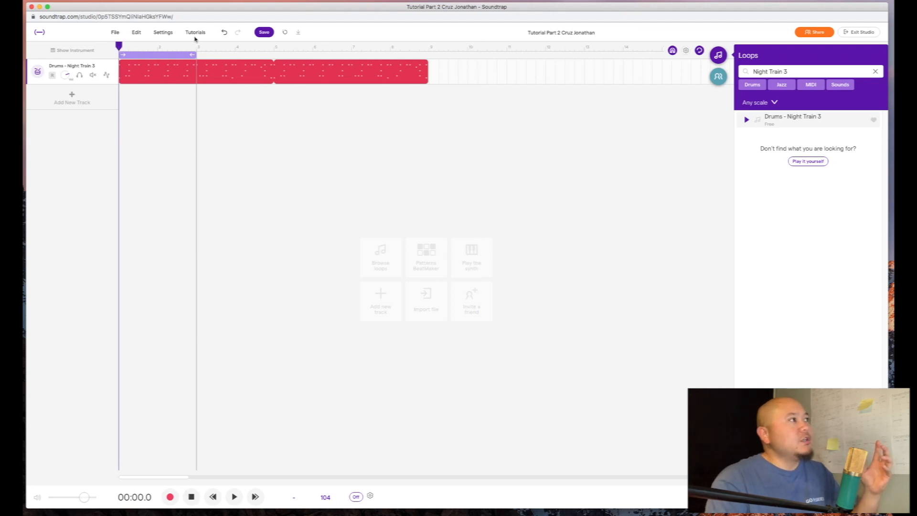
pyautogui.moveTo(208, 54); pyautogui.dragTo(429, 59)
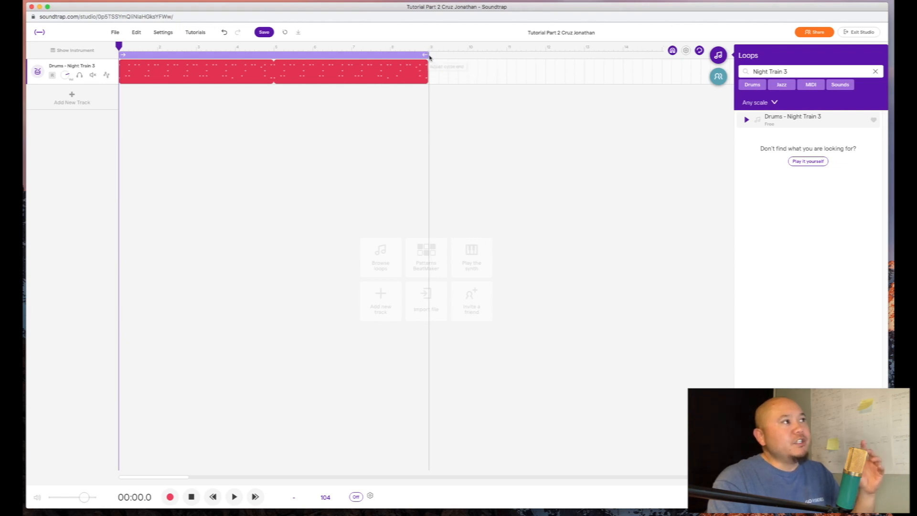
pyautogui.moveTo(428, 56); pyautogui.dragTo(195, 54)
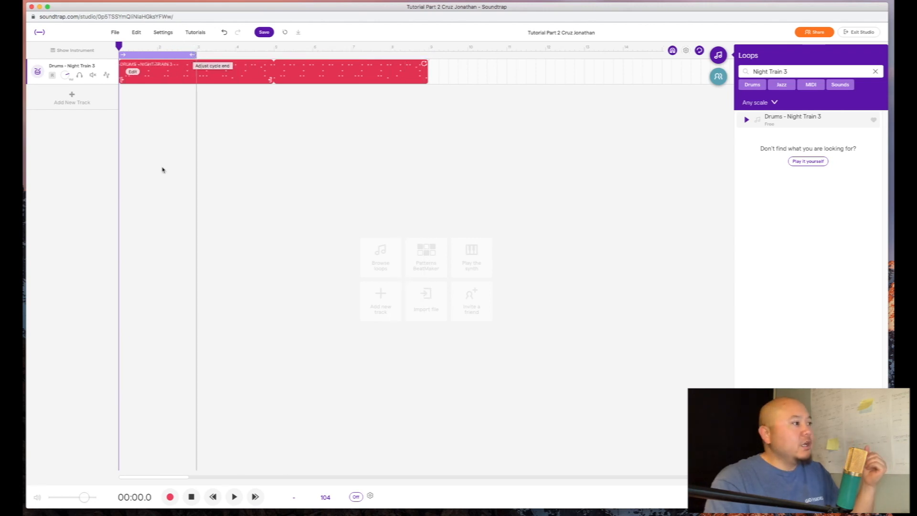
pyautogui.click(234, 496)
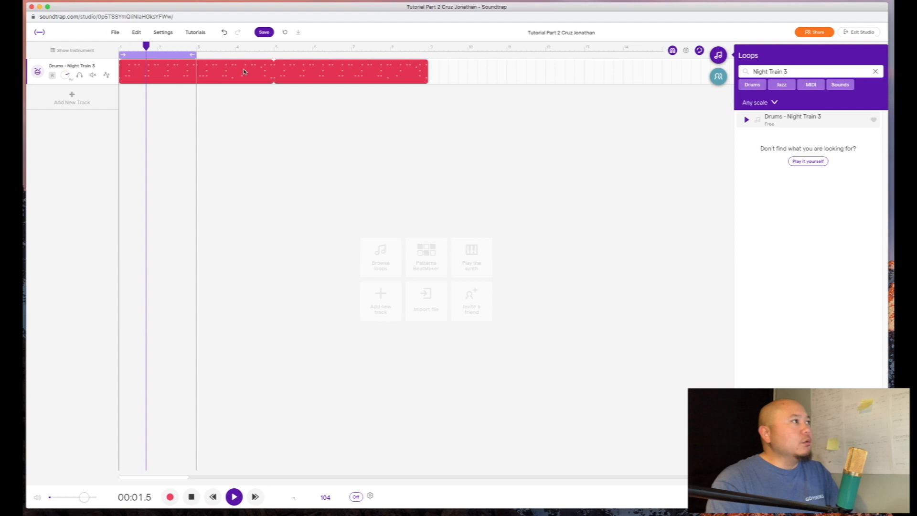
pyautogui.moveTo(191, 56); pyautogui.dragTo(428, 57)
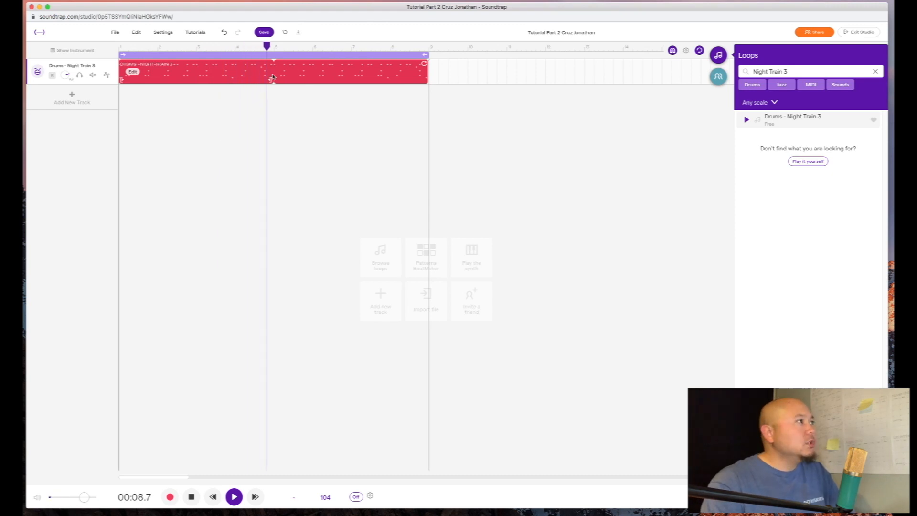
pyautogui.click(191, 497)
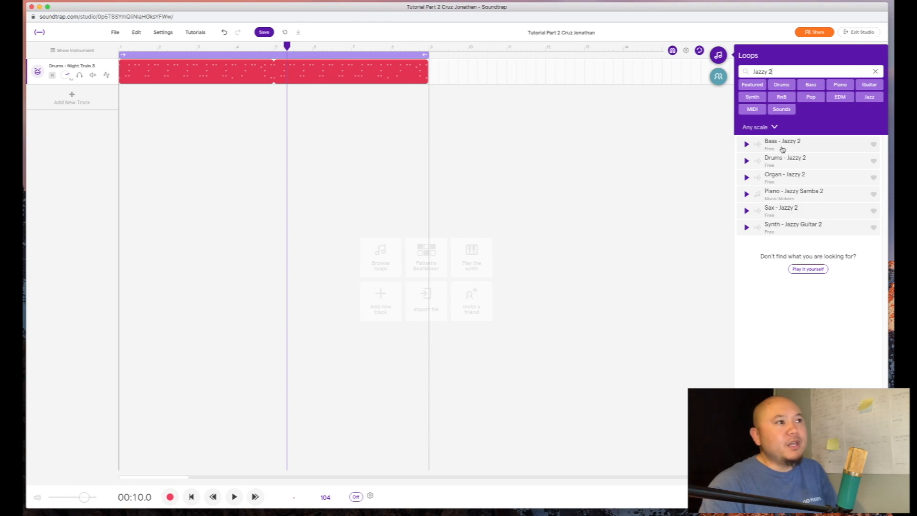
# - Place Bass - Jazzy 2 on its own track below the drums, starting at bar 1
pyautogui.moveTo(799, 144); pyautogui.dragTo(120, 99)
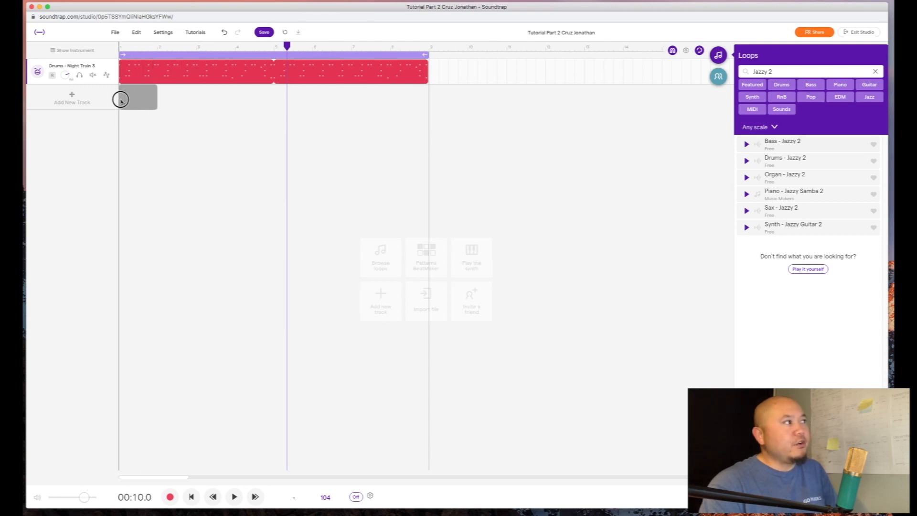
pyautogui.moveTo(121, 99); pyautogui.dragTo(438, 71)
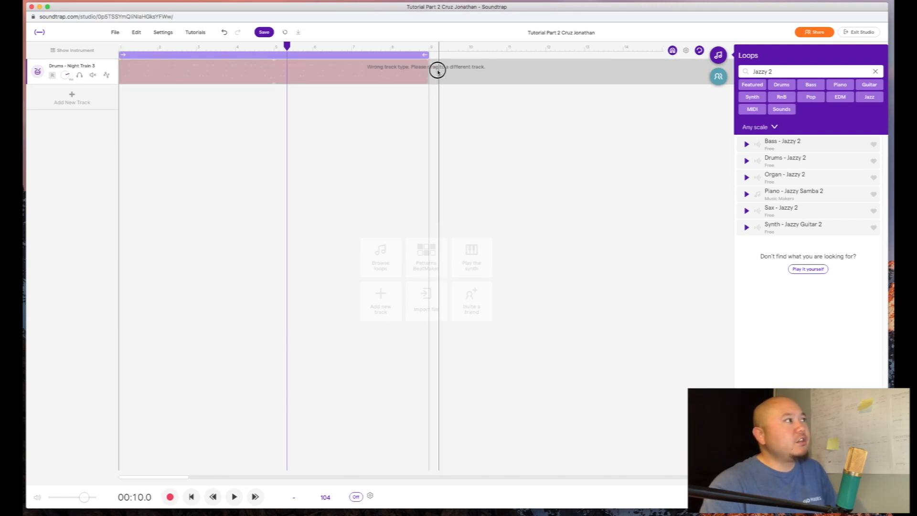
pyautogui.moveTo(437, 71); pyautogui.dragTo(149, 92)
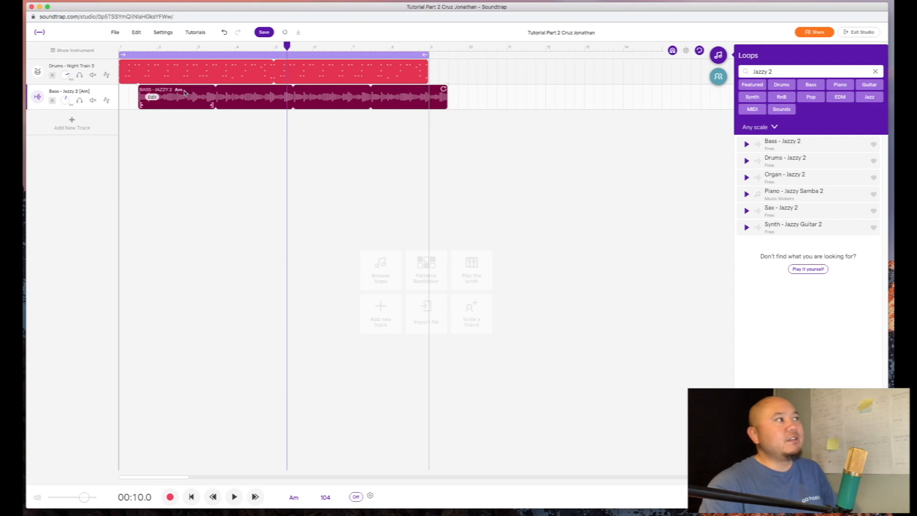
pyautogui.moveTo(205, 91); pyautogui.dragTo(189, 90)
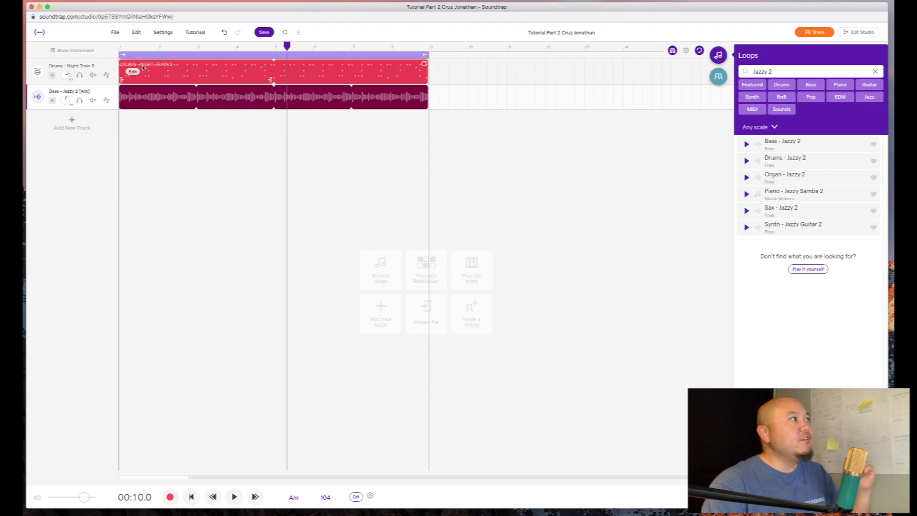
# - Loop the bass clip out past bar 13, then trim it to end at bar 9 with the drums
pyautogui.click(149, 67)
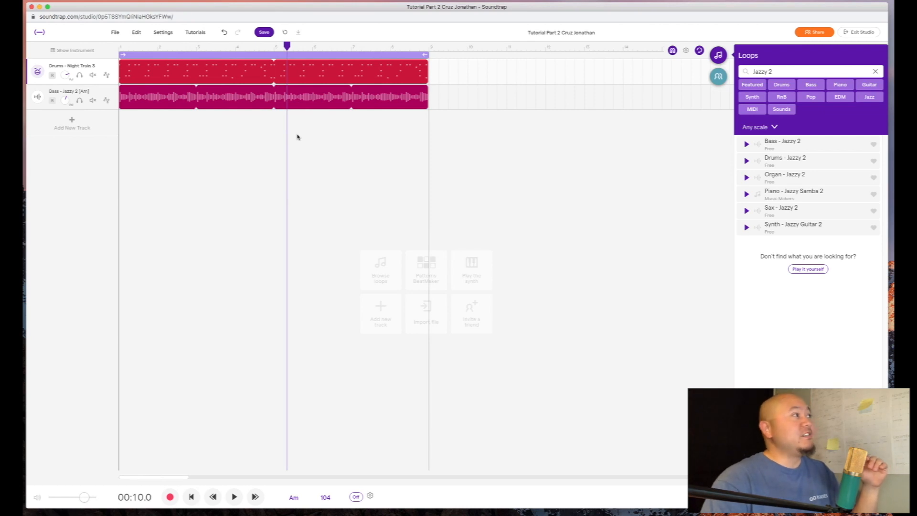
pyautogui.moveTo(133, 72)
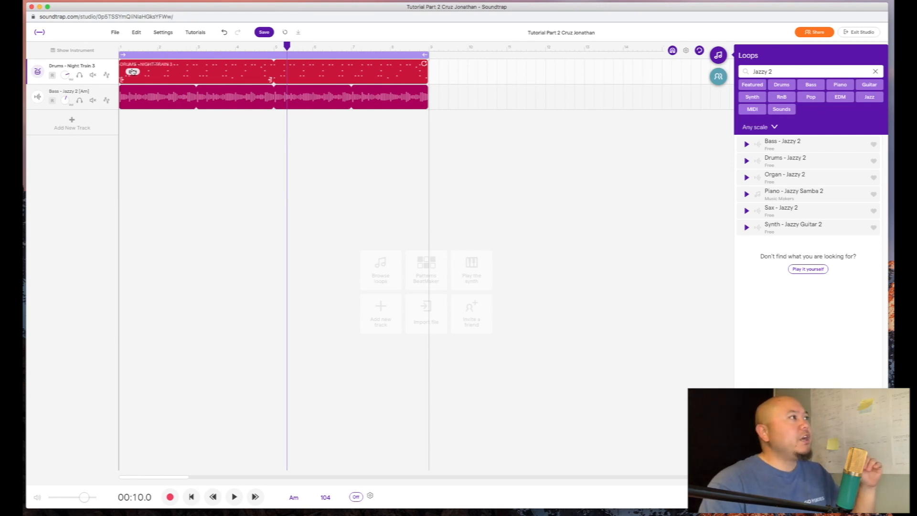
pyautogui.moveTo(416, 97)
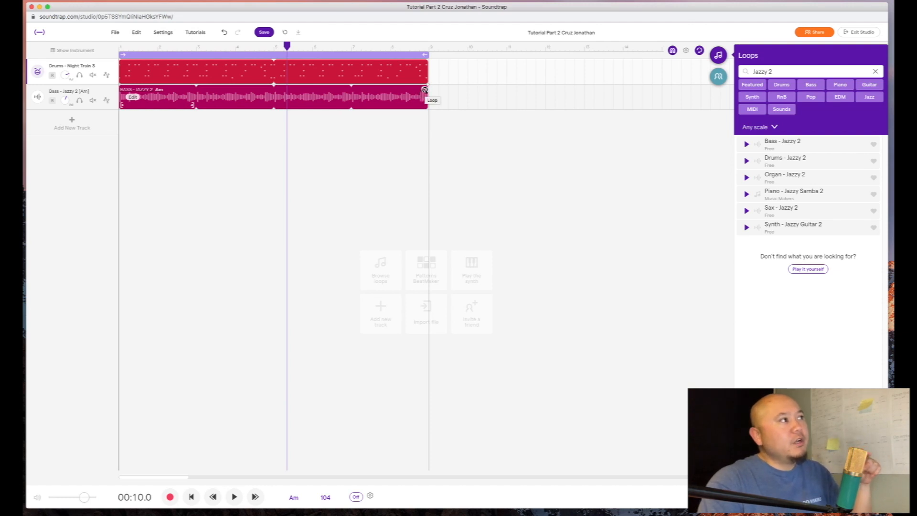
pyautogui.moveTo(424, 89); pyautogui.dragTo(542, 102)
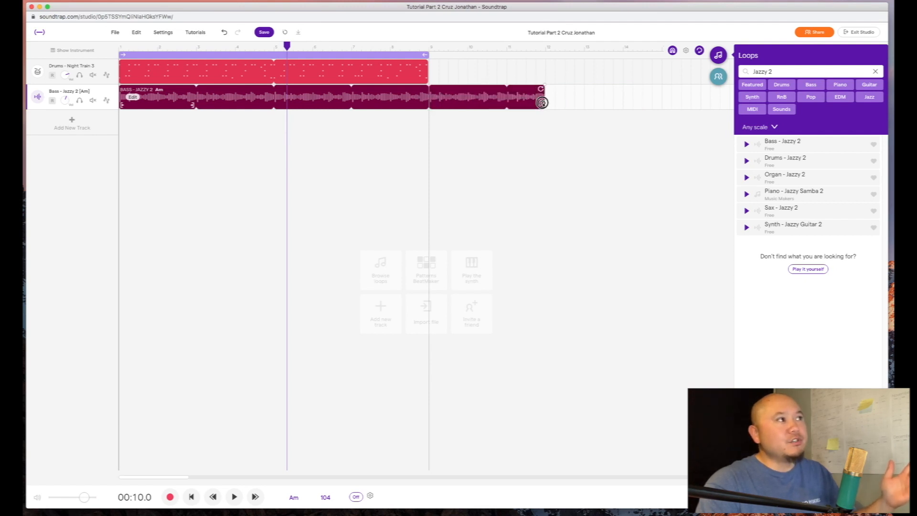
pyautogui.moveTo(542, 103); pyautogui.dragTo(578, 101)
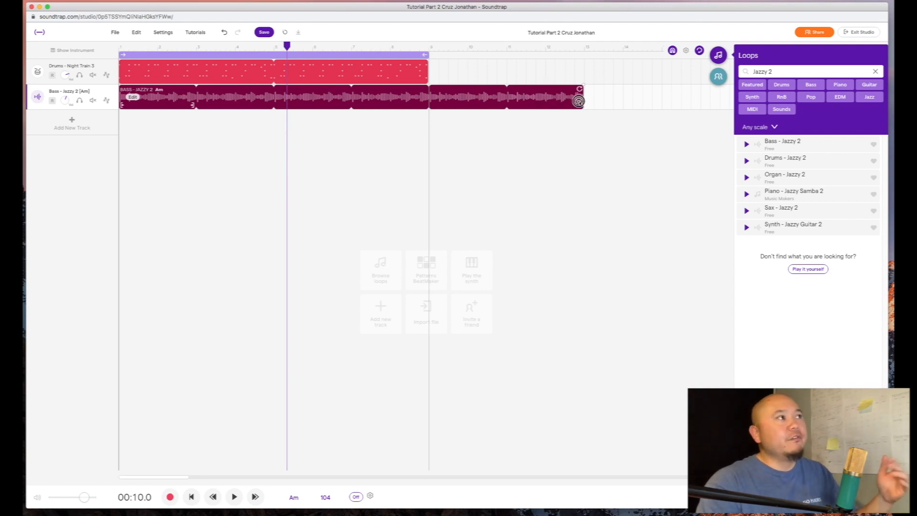
pyautogui.moveTo(578, 101); pyautogui.dragTo(616, 98)
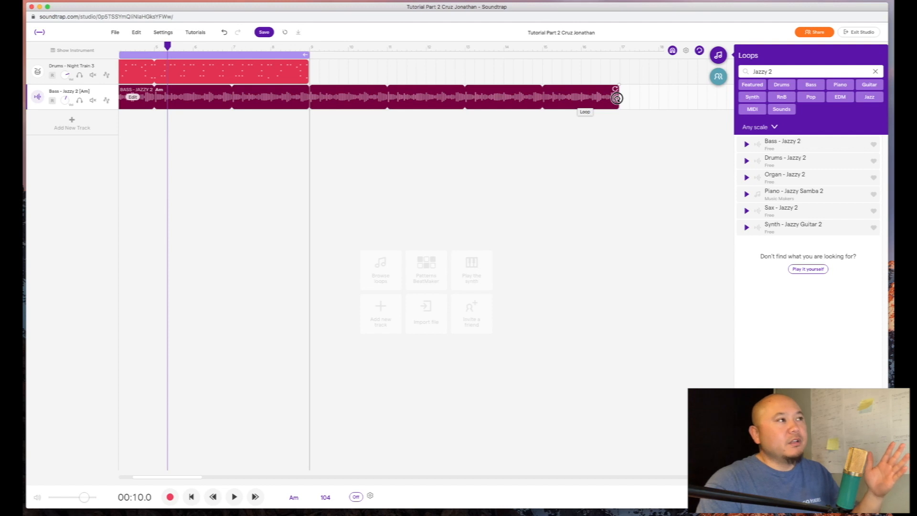
pyautogui.moveTo(616, 98); pyautogui.dragTo(424, 106)
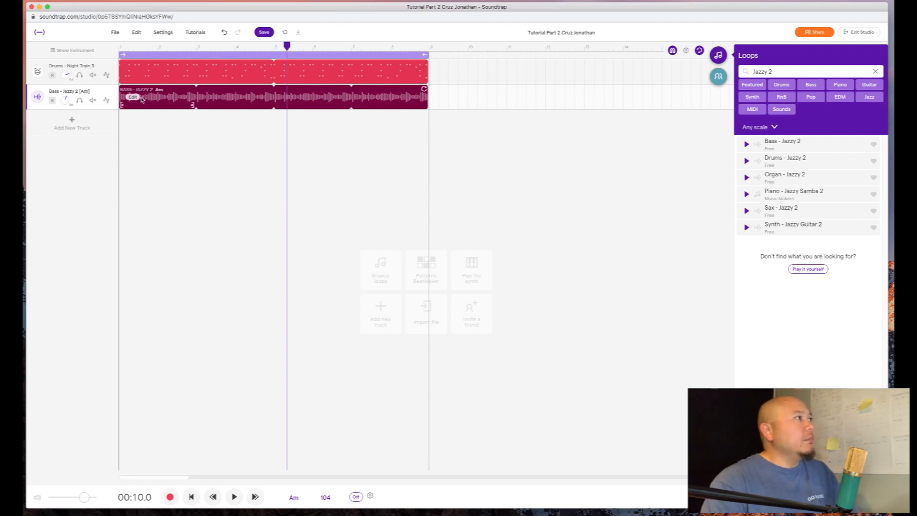
pyautogui.rightClick(133, 99)
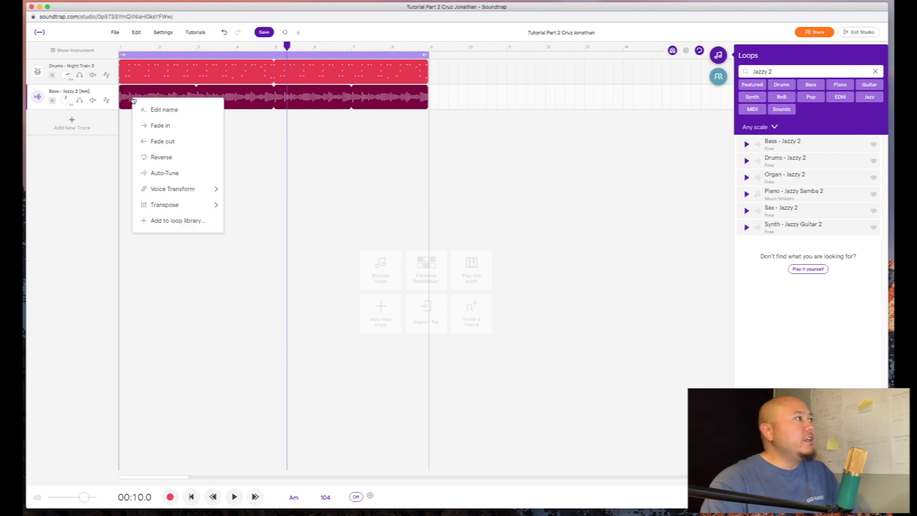
pyautogui.click(195, 111)
pyautogui.tripleClick(449, 263)
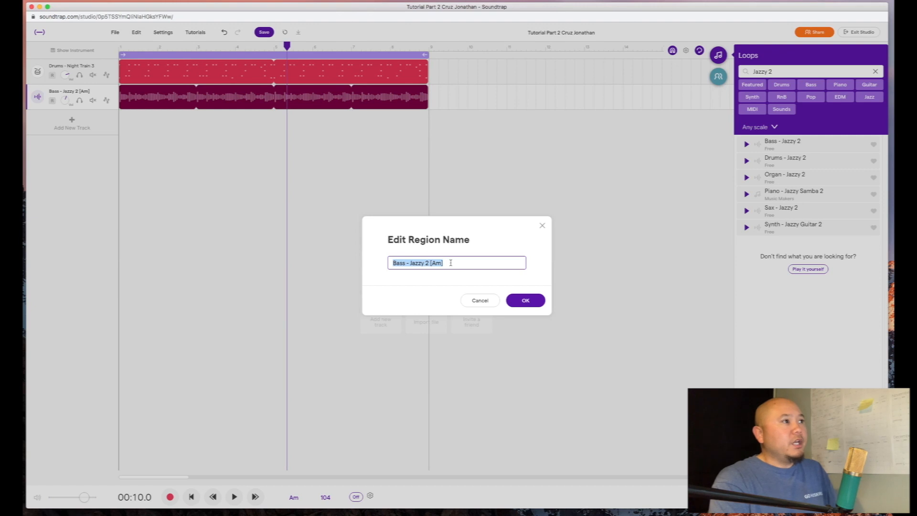
pyautogui.write('James Bass')
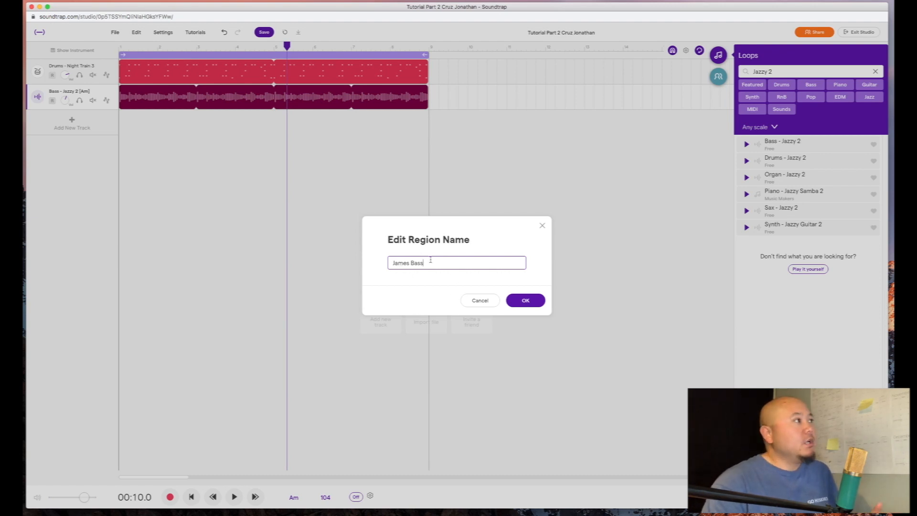
pyautogui.click(477, 301)
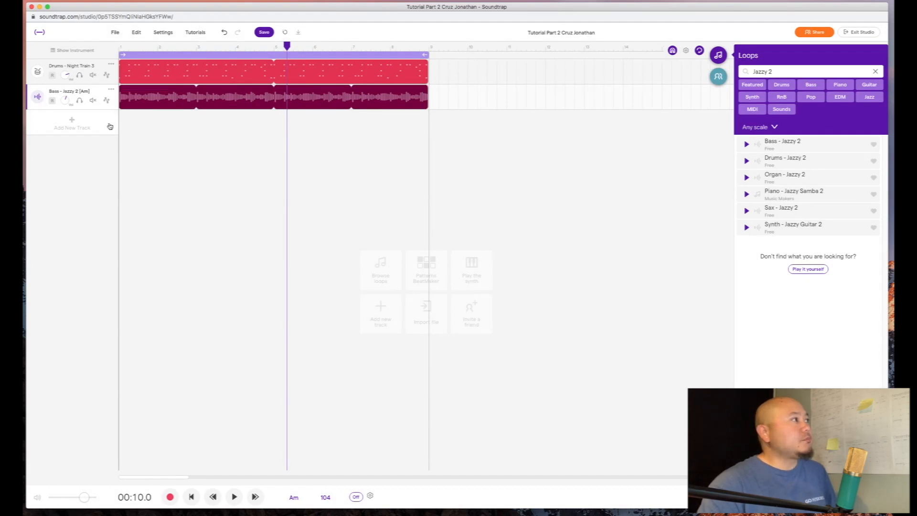
pyautogui.rightClick(137, 98)
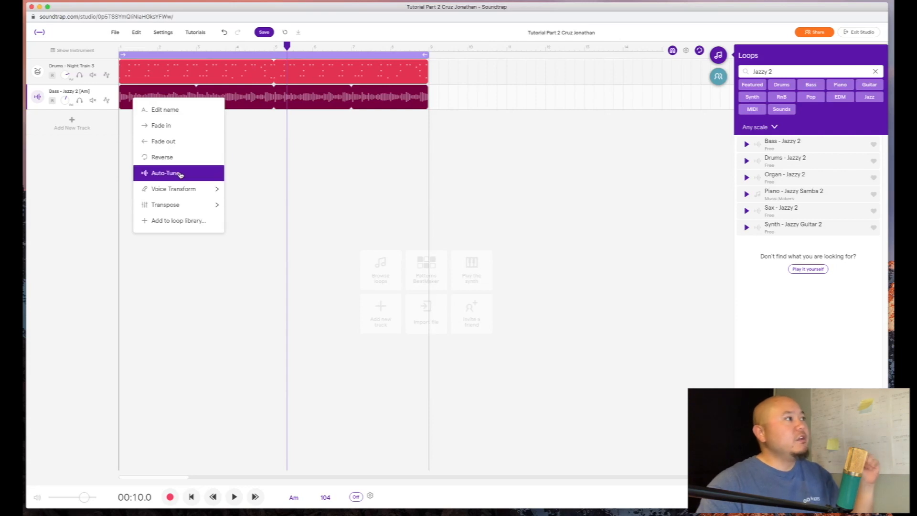
pyautogui.moveTo(193, 190)
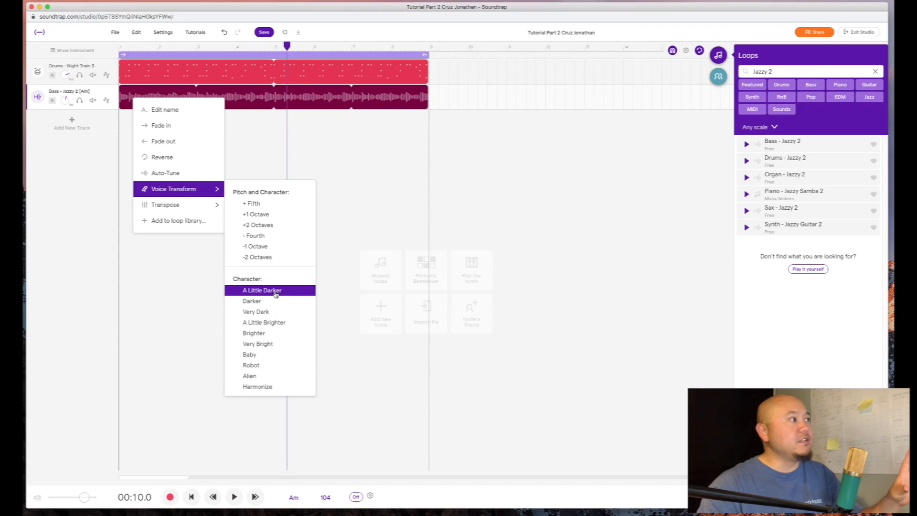
pyautogui.click(166, 305)
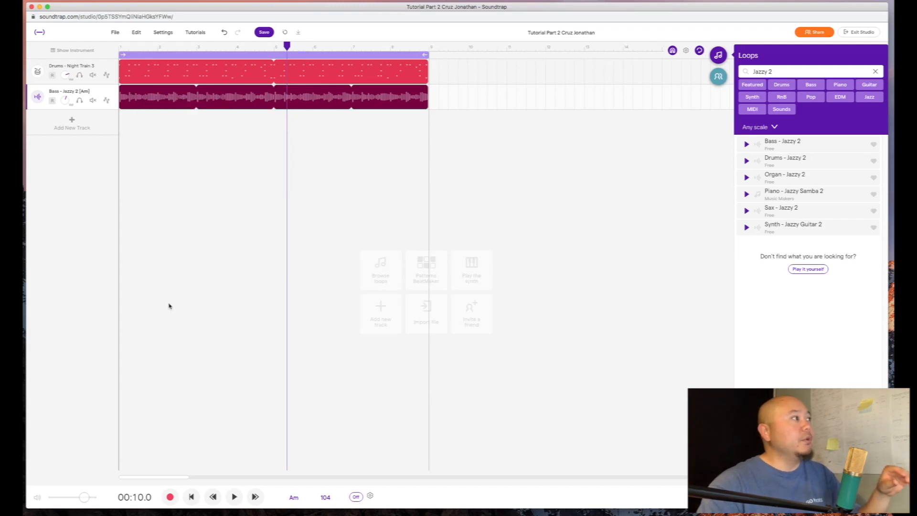
pyautogui.rightClick(135, 97)
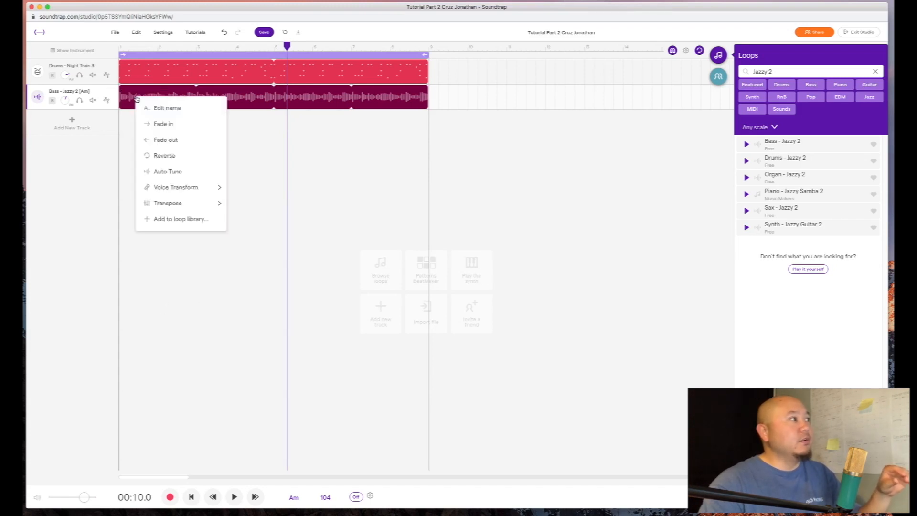
pyautogui.moveTo(169, 193)
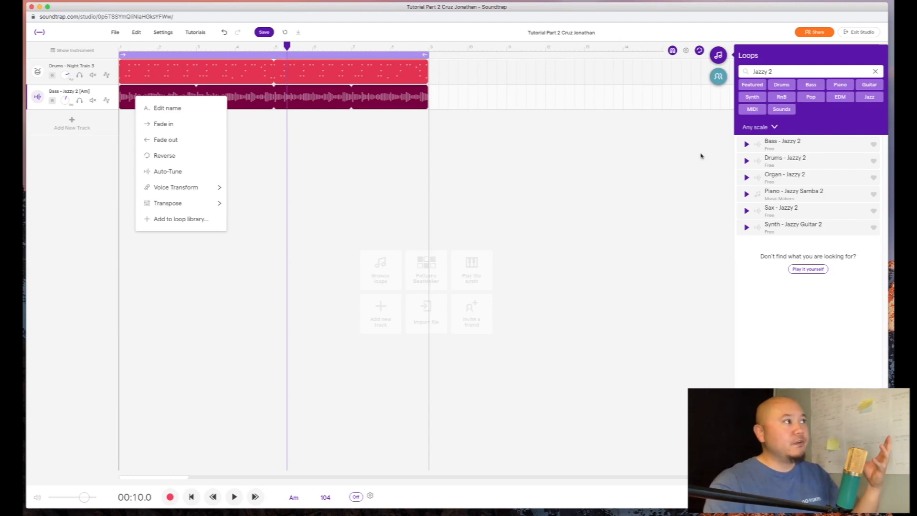
pyautogui.click(310, 150)
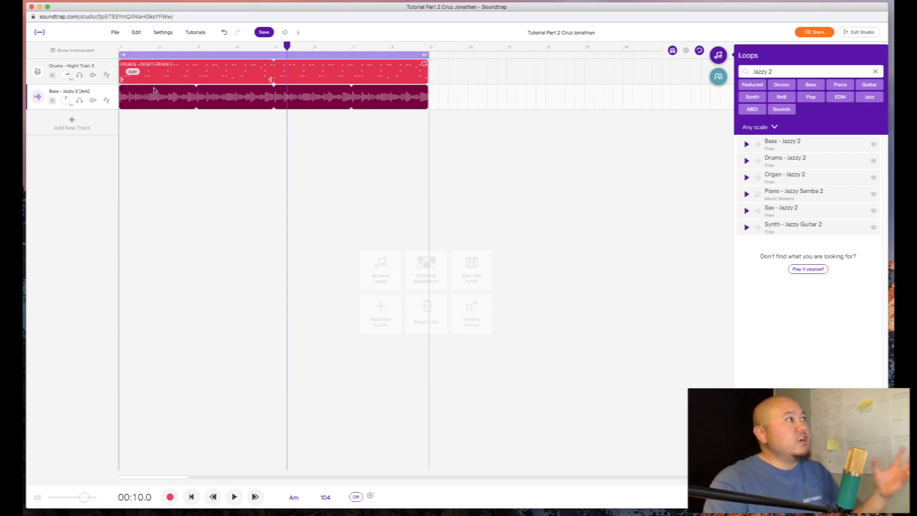
# - Play drums and bass from the start, lower the Jazzy bass volume, and adjust the drums volume
pyautogui.moveTo(286, 46); pyautogui.dragTo(86, 51)
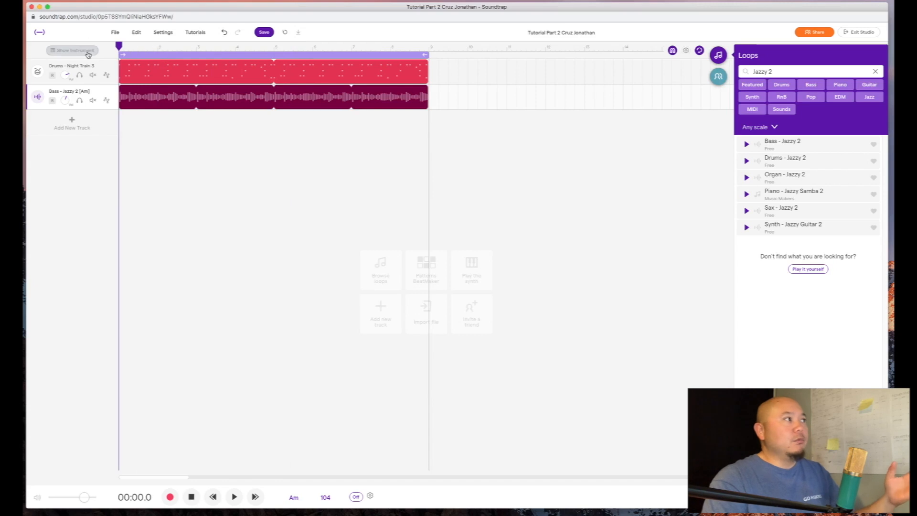
pyautogui.click(233, 496)
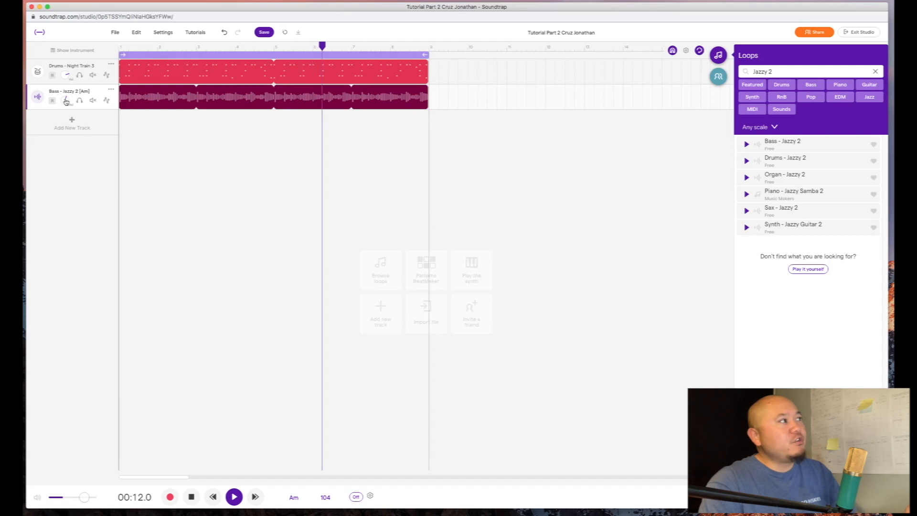
pyautogui.moveTo(66, 103); pyautogui.dragTo(71, 134)
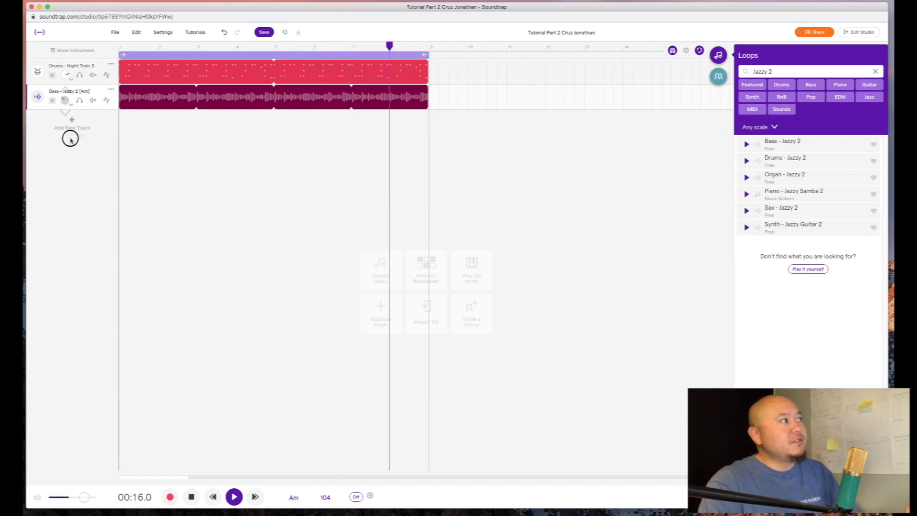
pyautogui.moveTo(69, 133); pyautogui.dragTo(69, 135)
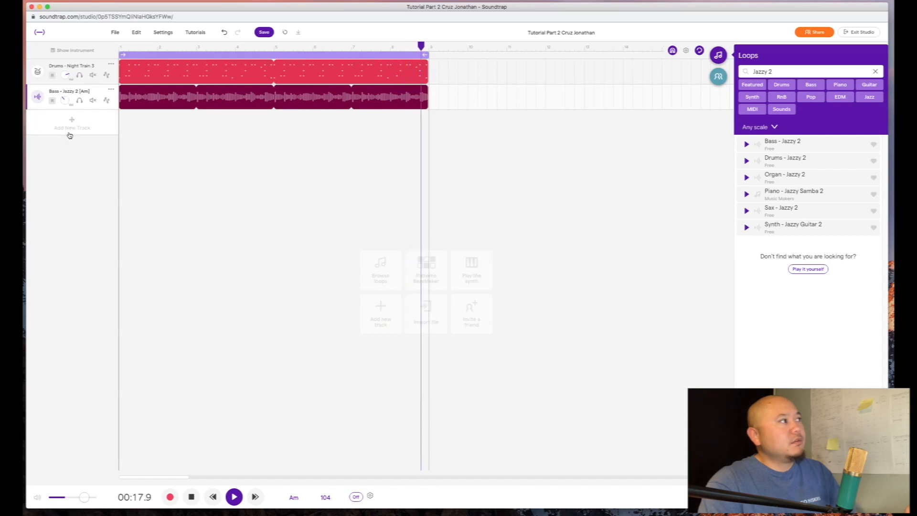
pyautogui.click(64, 75)
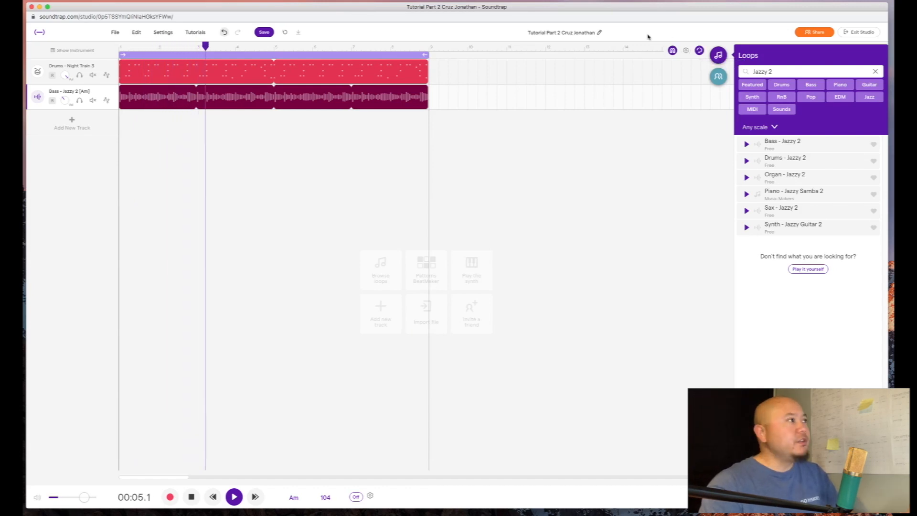
pyautogui.click(191, 496)
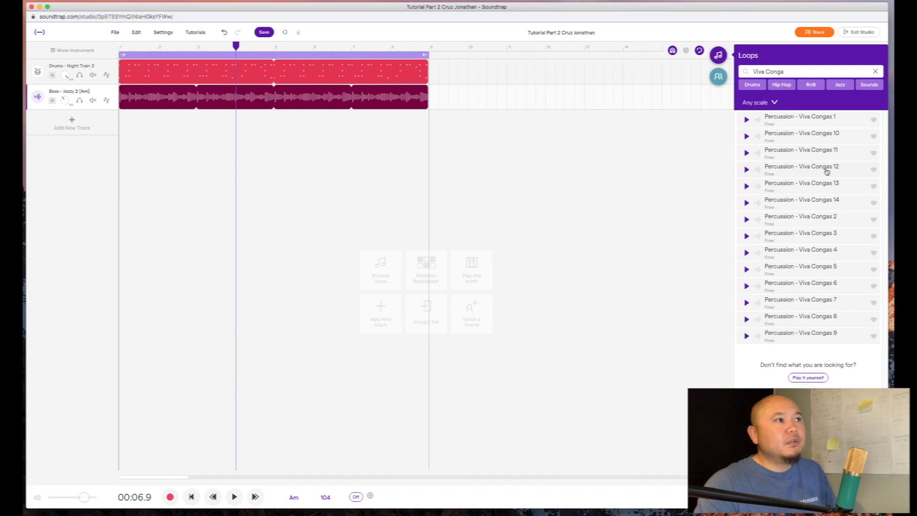
# - Preview Percussion - Viva Congas 12 and drop it as a new track below the Bass
pyautogui.click(746, 170)
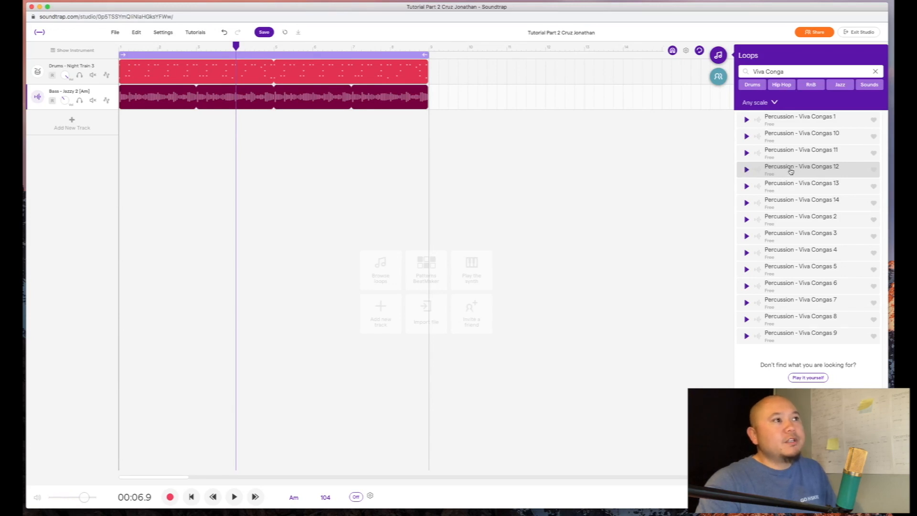
pyautogui.moveTo(812, 170); pyautogui.dragTo(121, 128)
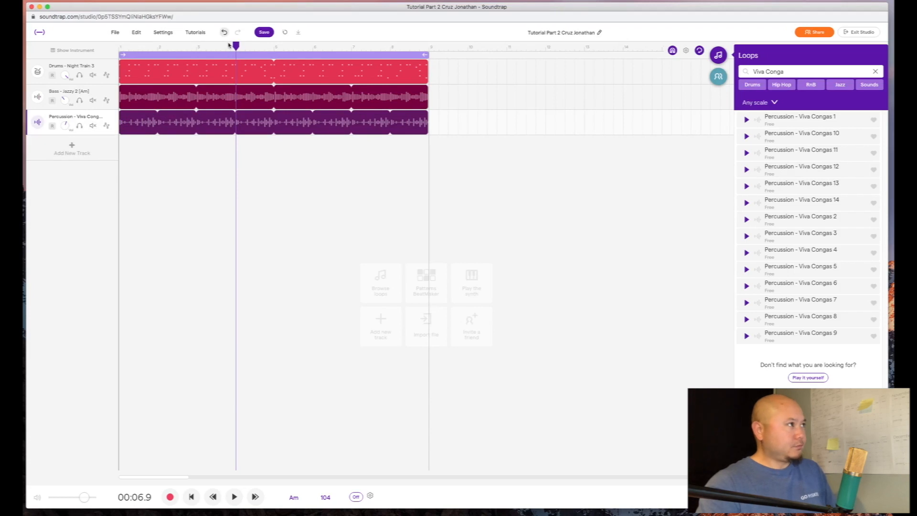
# - Play the three tracks from the start, lower the Viva Congas volume, then stop and rewind
pyautogui.moveTo(227, 48); pyautogui.dragTo(90, 51)
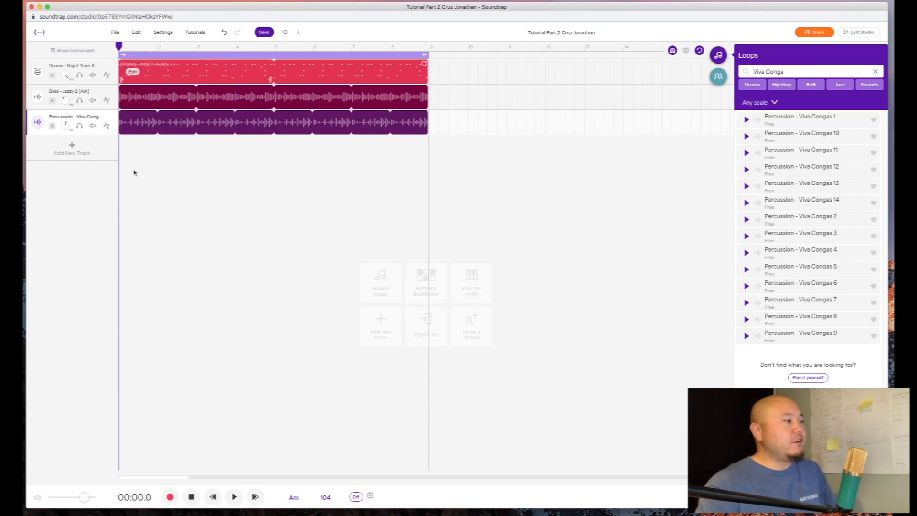
pyautogui.click(234, 497)
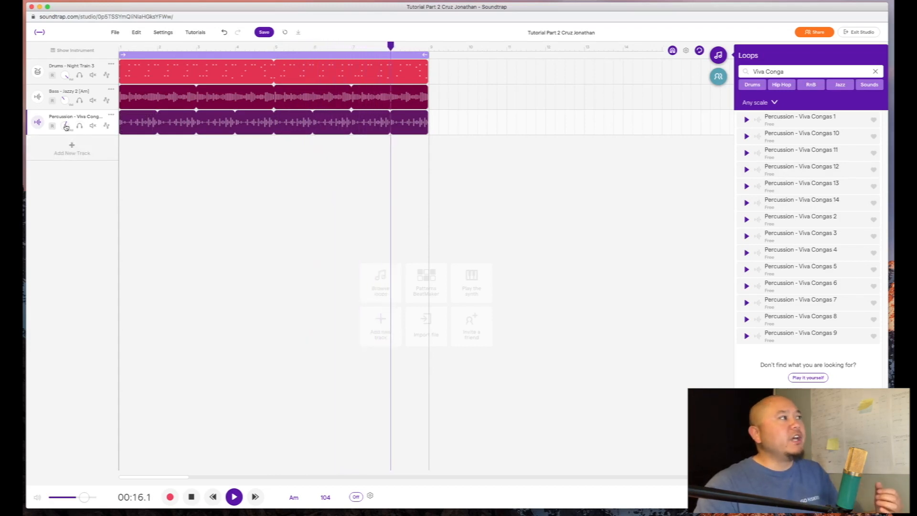
pyautogui.moveTo(65, 125); pyautogui.dragTo(65, 160)
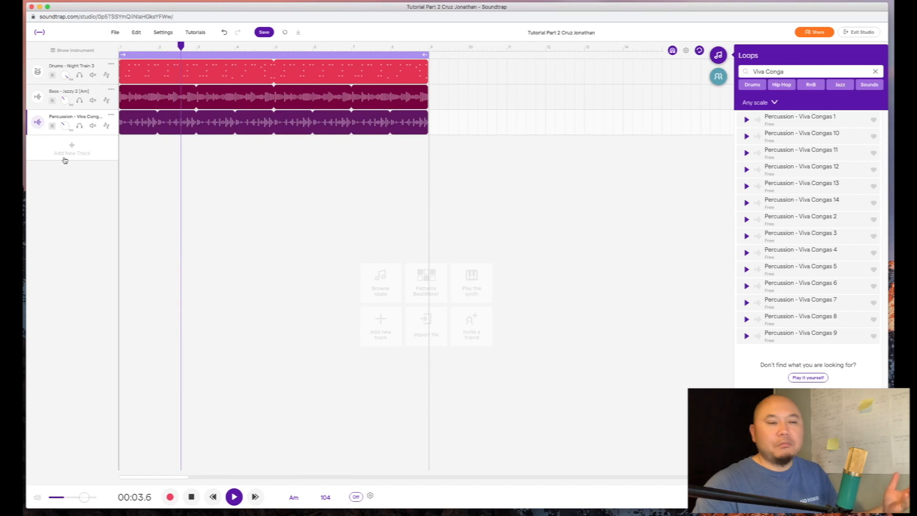
pyautogui.click(191, 496)
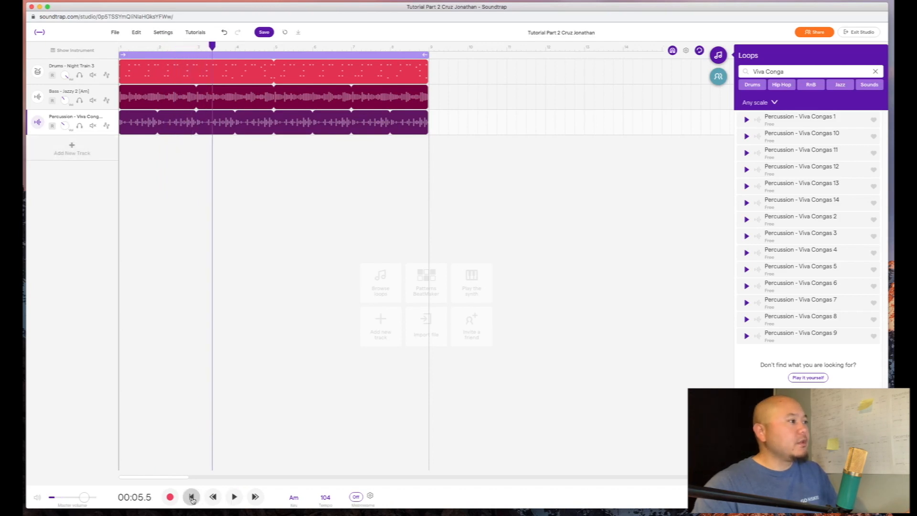
pyautogui.click(120, 47)
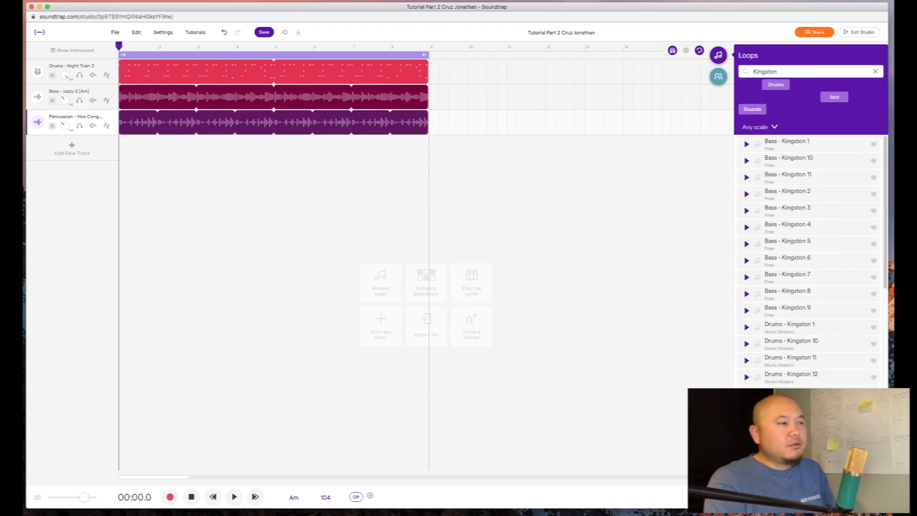
# - Search 'Rhodes 2', preview Piano - Kingston Rhodes 2, and add it as a fourth track
pyautogui.write('Rhodes ')
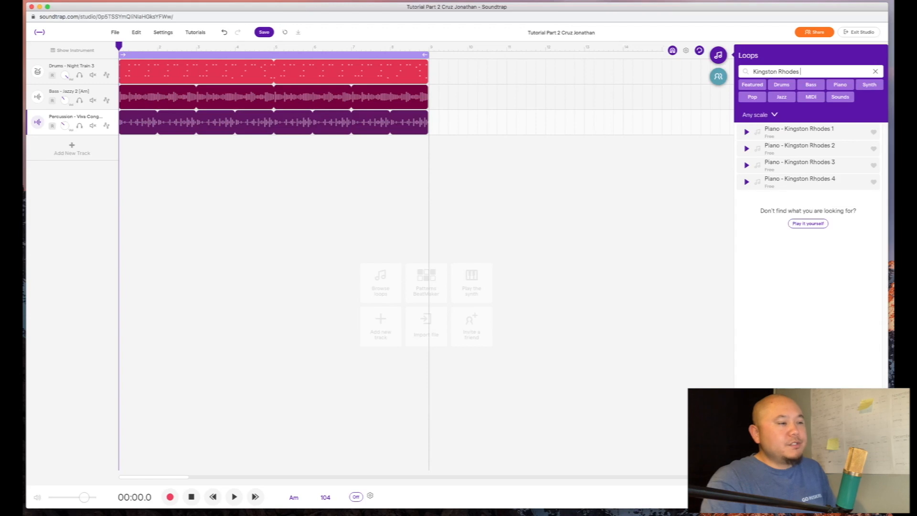
pyautogui.write('2')
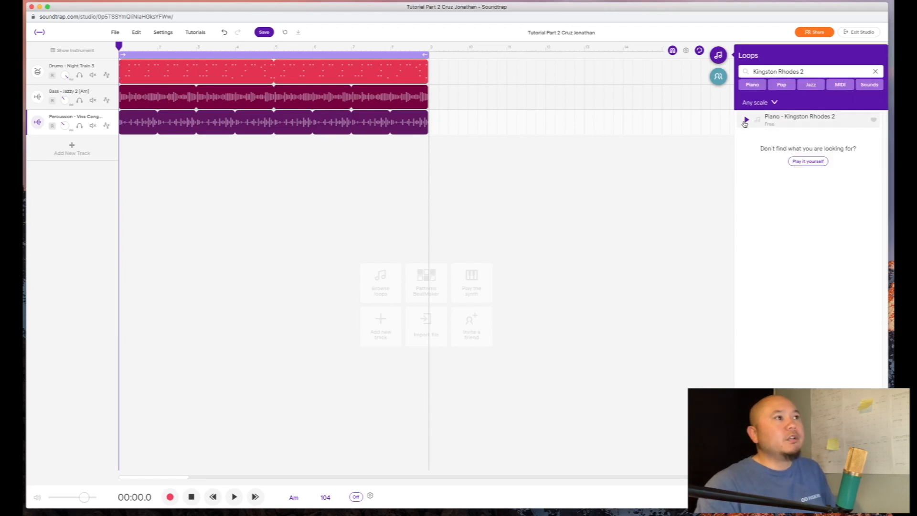
pyautogui.click(756, 123)
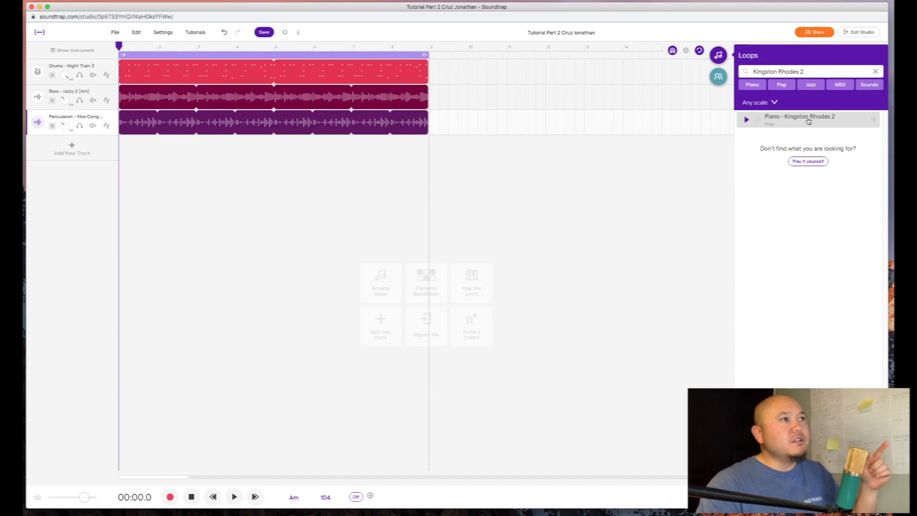
pyautogui.moveTo(811, 120); pyautogui.dragTo(121, 156)
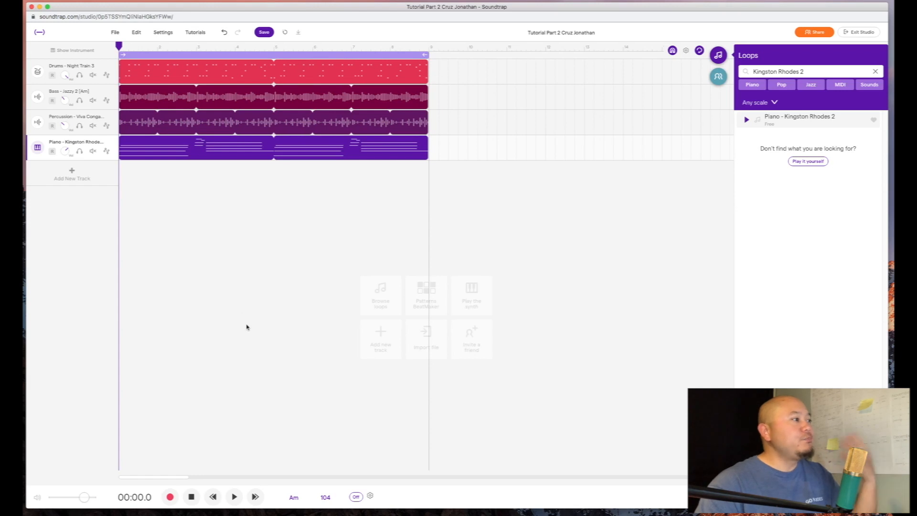
# - Play the four-track mix, turn the Kingston Rhodes piano volume down, stop, and fine-tune it
pyautogui.click(233, 497)
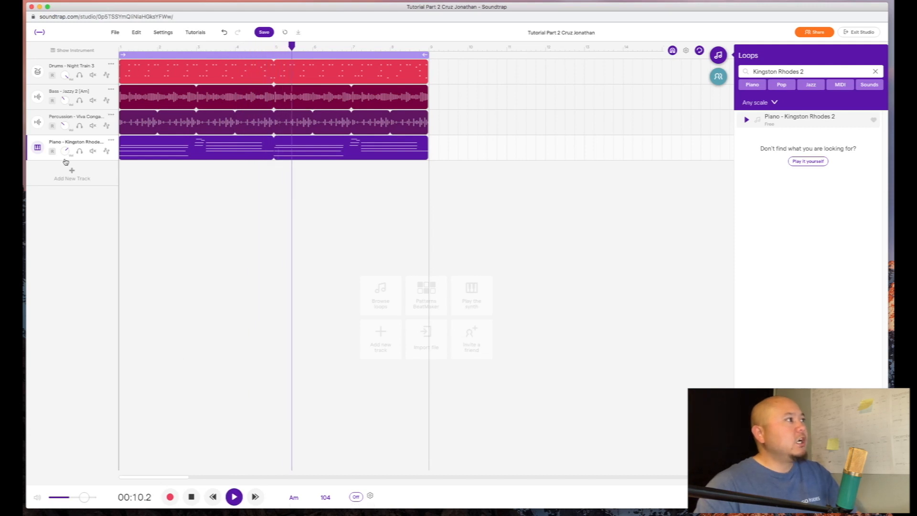
pyautogui.moveTo(66, 151); pyautogui.dragTo(66, 177)
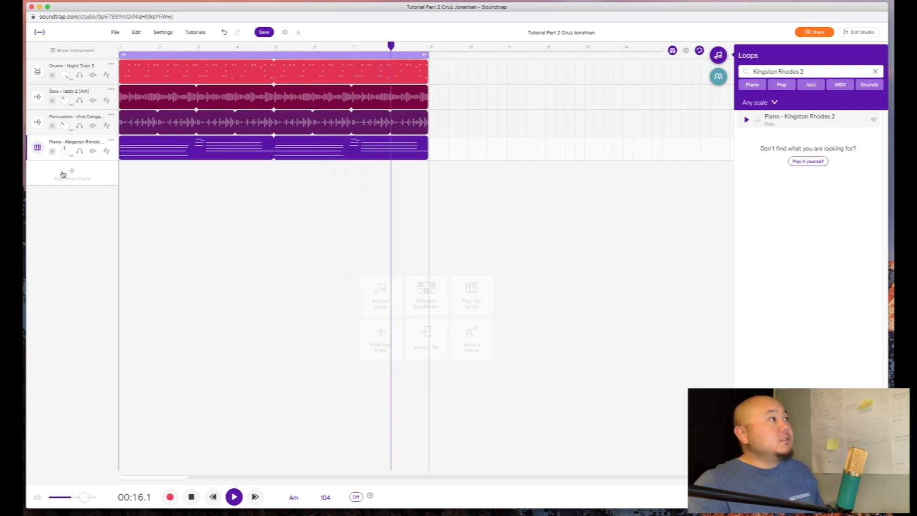
pyautogui.click(235, 495)
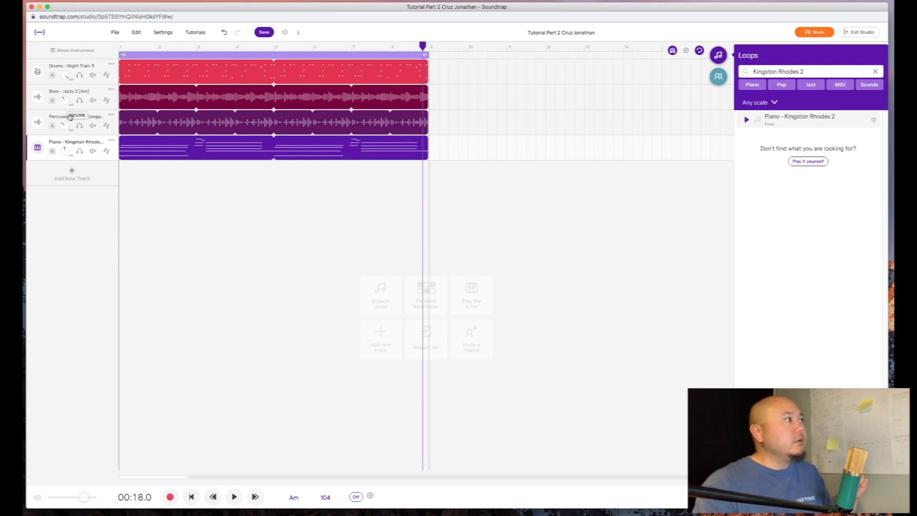
pyautogui.moveTo(64, 153); pyautogui.dragTo(64, 150)
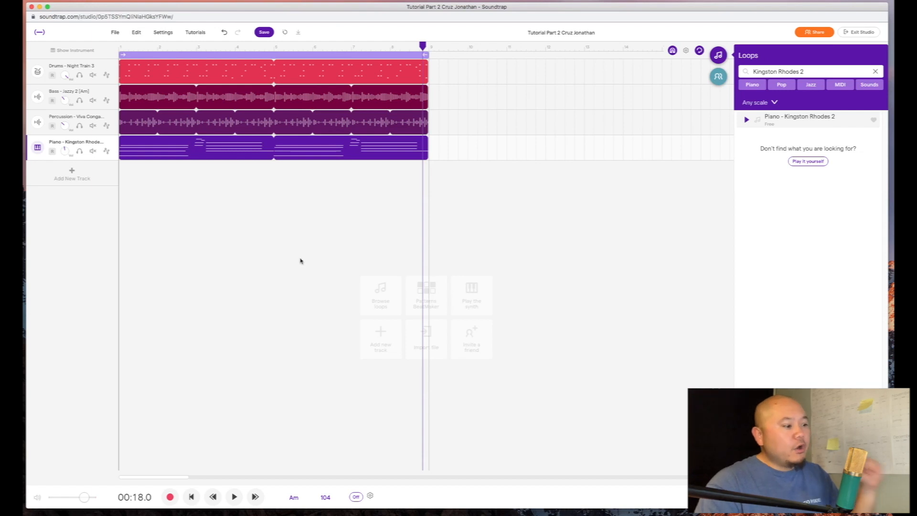
# - Search 'sFX Orb 2', preview SFX - Orb 2, and place it at bar 1 below the piano
pyautogui.tripleClick(784, 74)
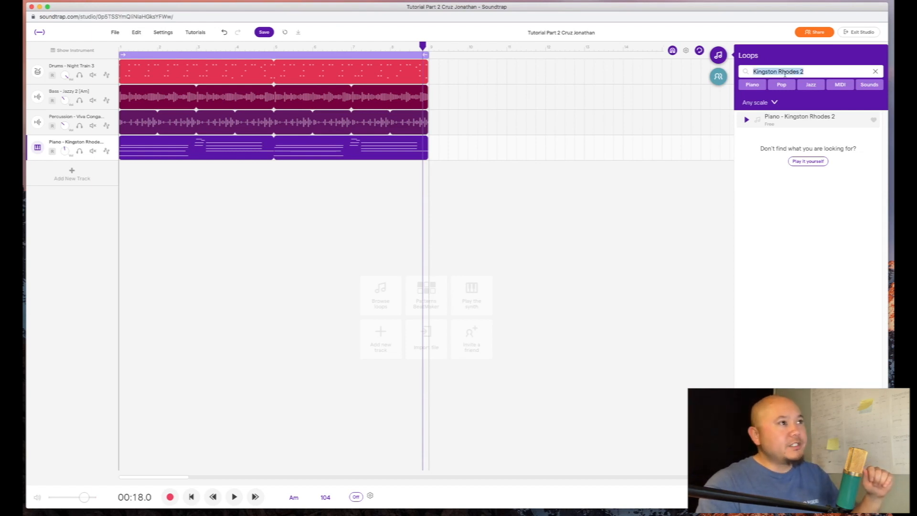
pyautogui.write('s')
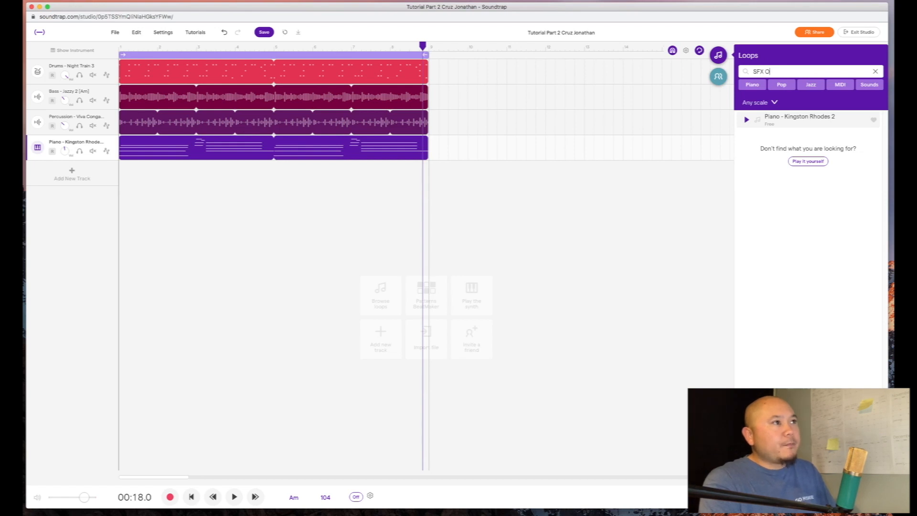
pyautogui.write('FX Orb 2')
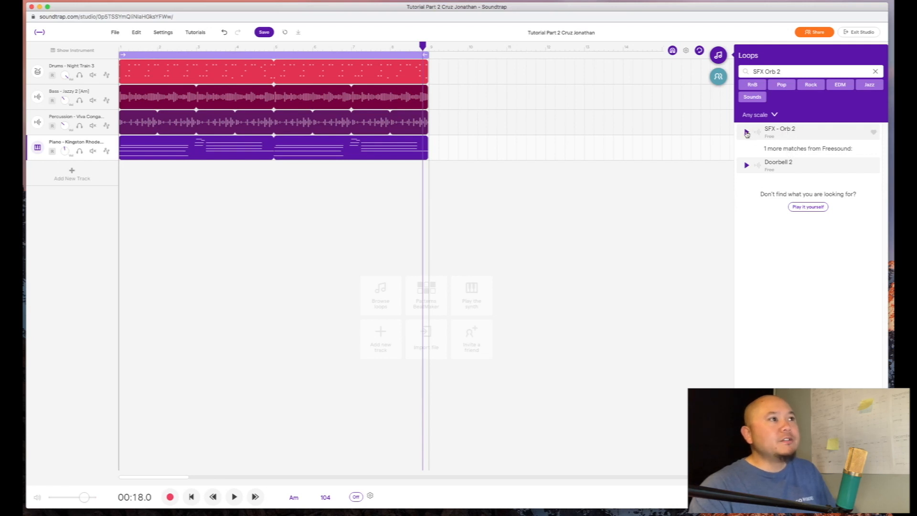
pyautogui.click(747, 133)
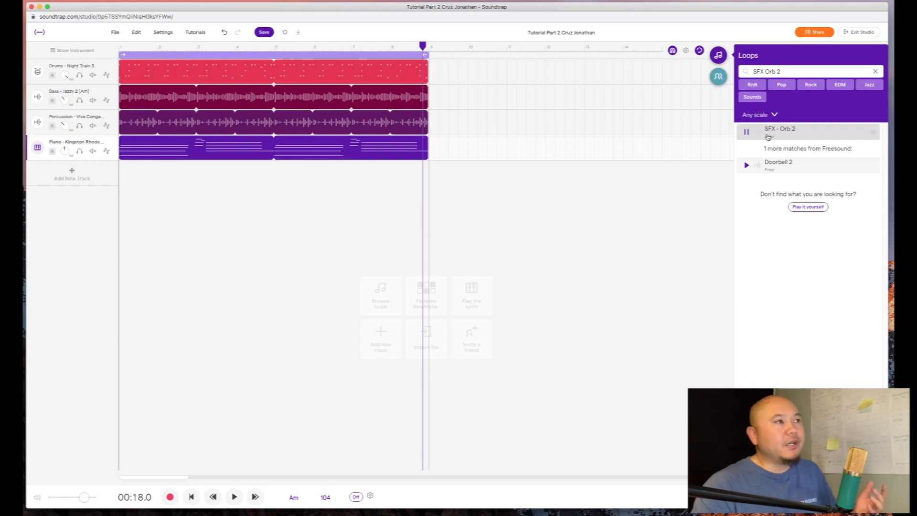
pyautogui.moveTo(746, 133); pyautogui.dragTo(120, 185)
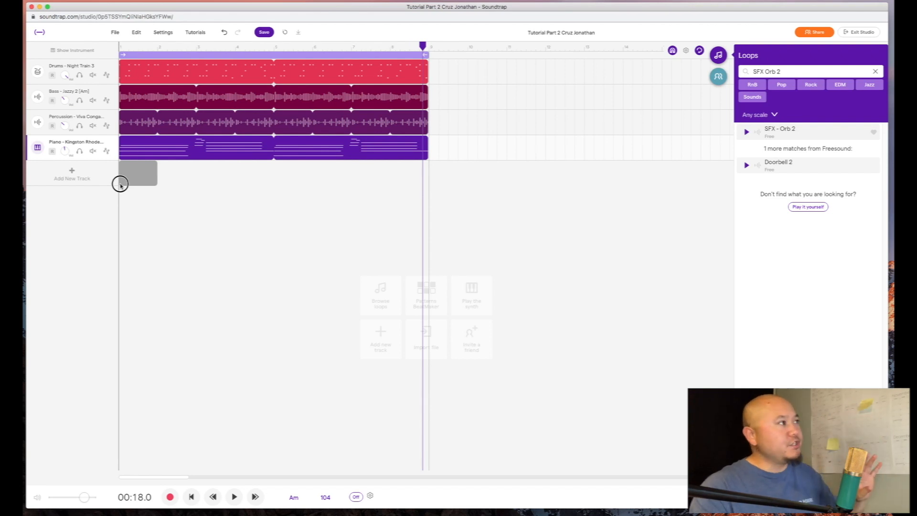
pyautogui.moveTo(120, 185); pyautogui.dragTo(174, 167)
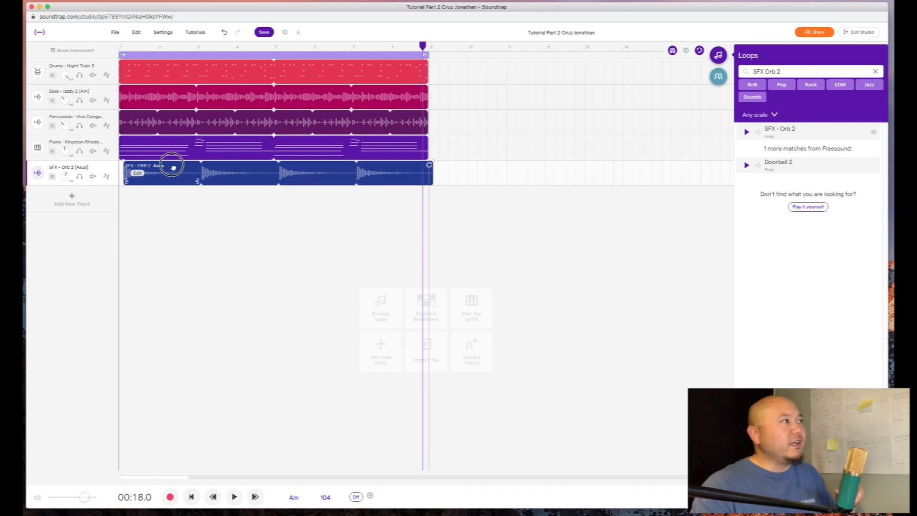
pyautogui.moveTo(173, 168); pyautogui.dragTo(163, 166)
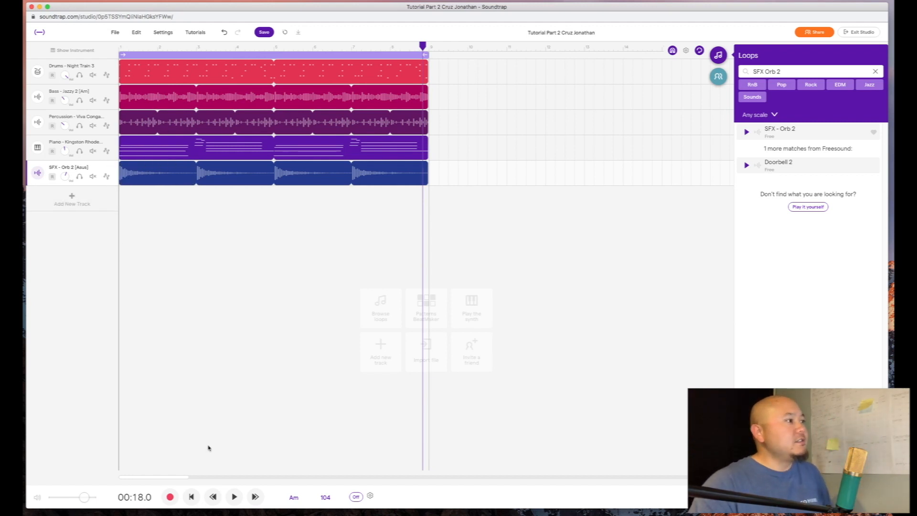
# - Play the five-track arrangement and lower the SFX Orb 2 track's volume, then stop
pyautogui.moveTo(156, 180)
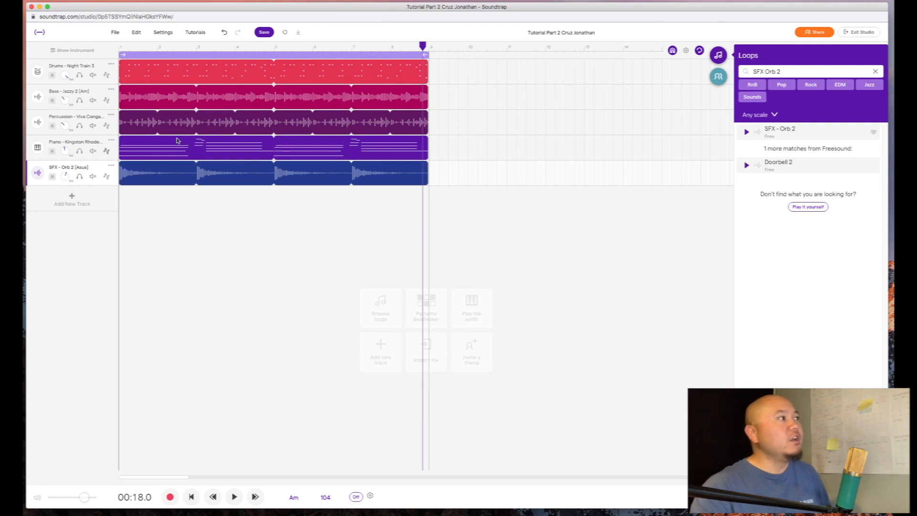
pyautogui.click(233, 497)
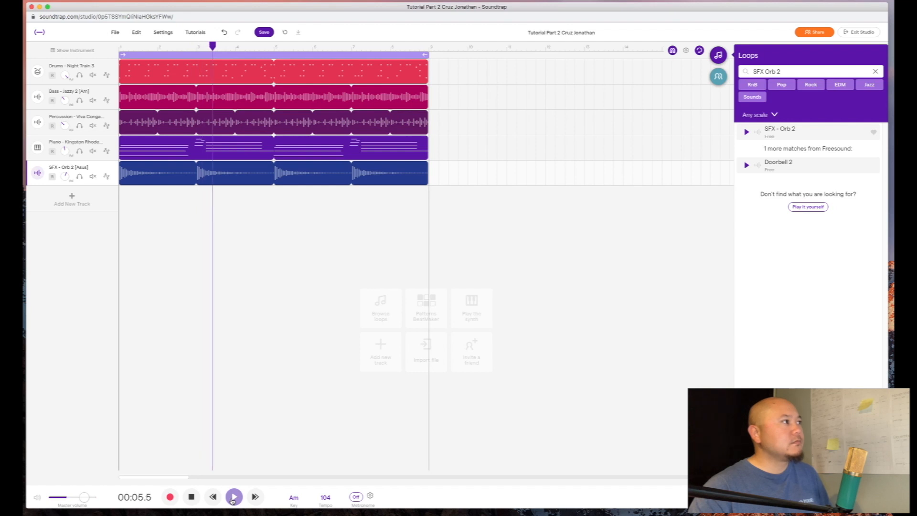
pyautogui.moveTo(65, 176); pyautogui.dragTo(63, 186)
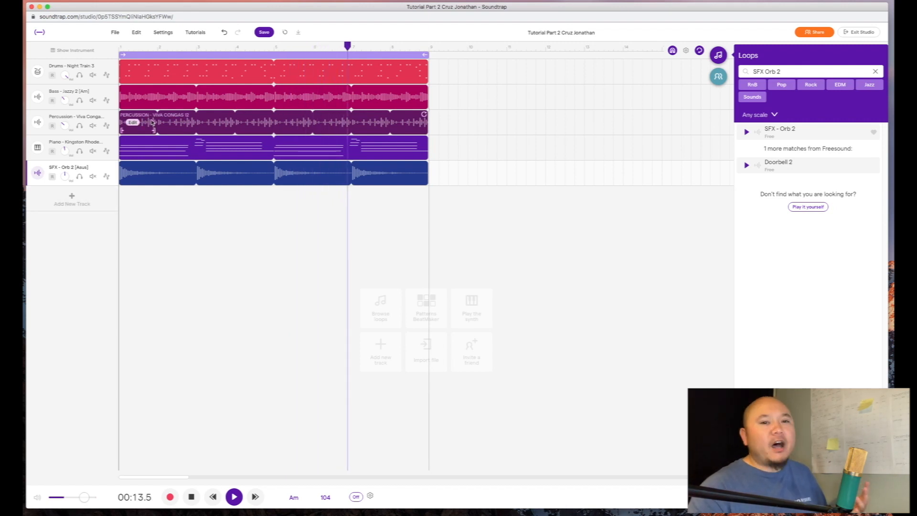
pyautogui.click(234, 497)
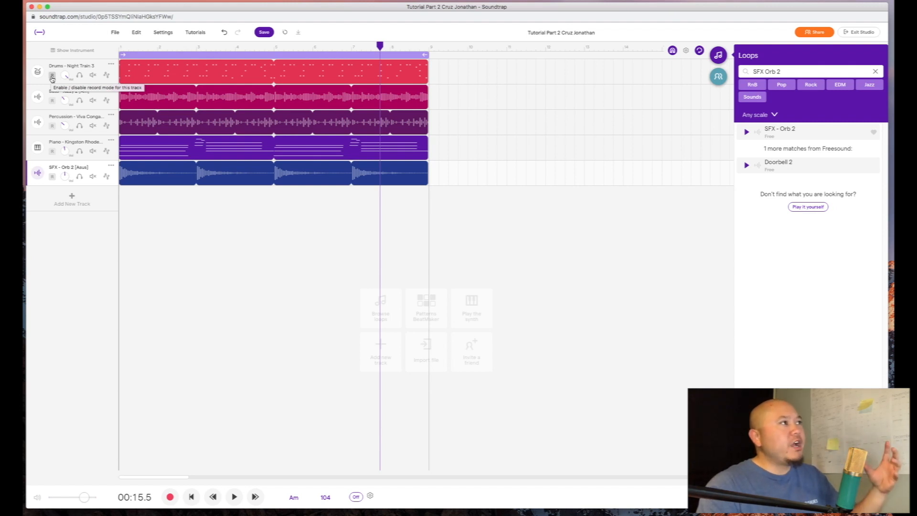
# - Move the playhead to bar 9 and arm the Night Train drums track for recording
pyautogui.moveTo(174, 69)
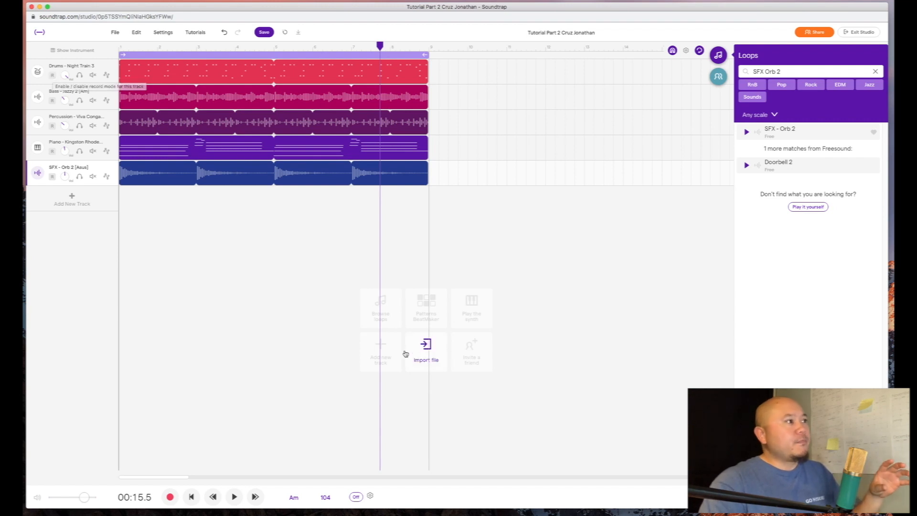
pyautogui.click(429, 45)
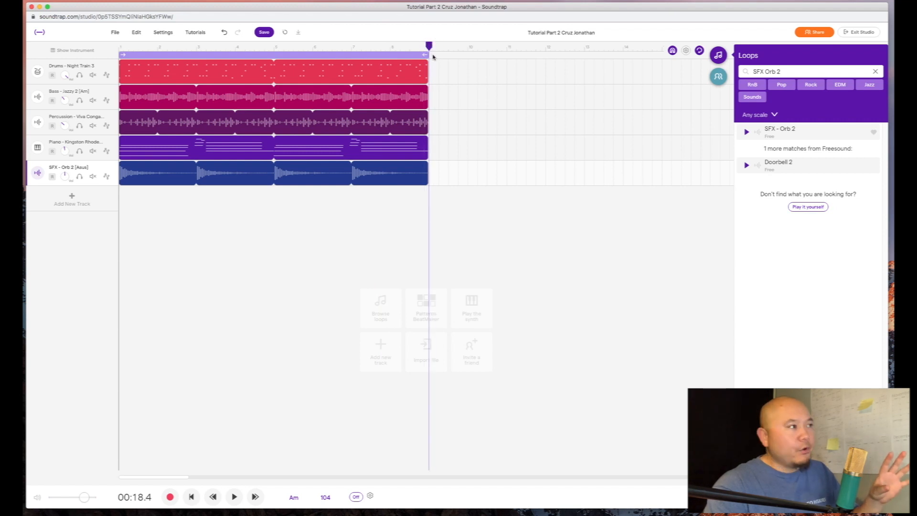
pyautogui.click(52, 76)
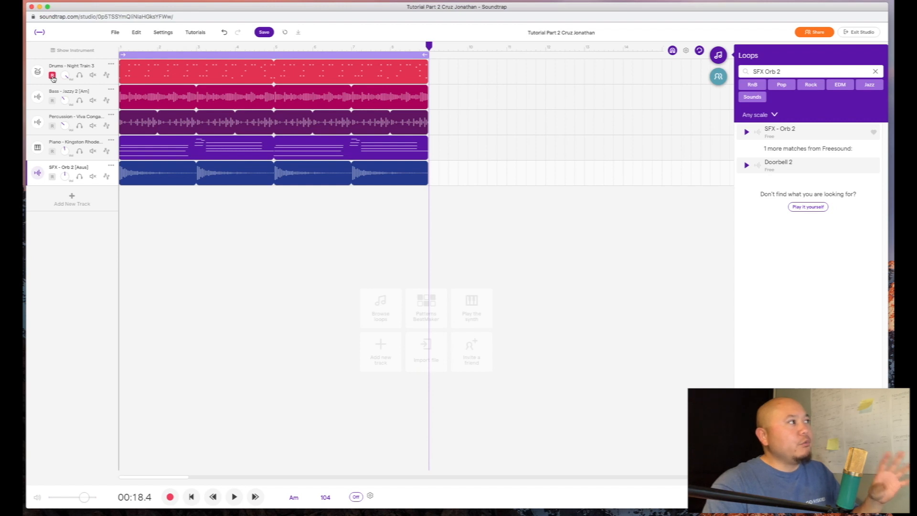
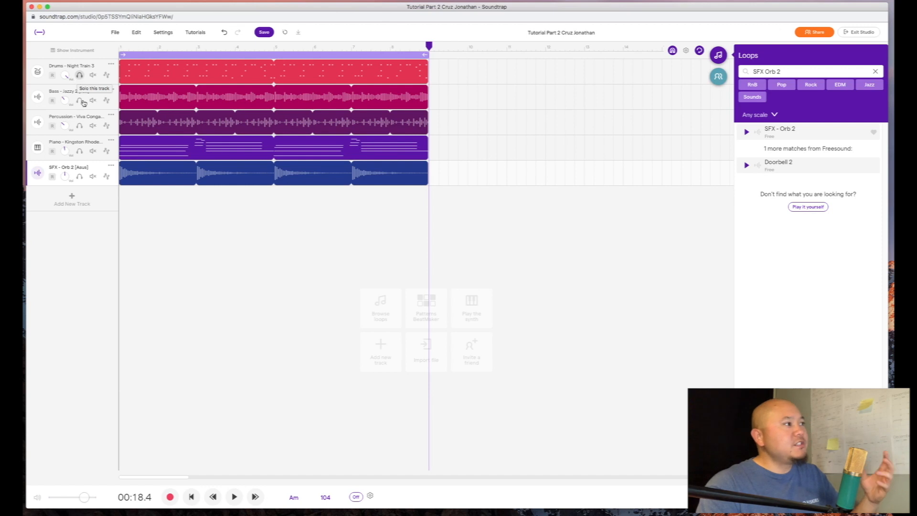
# - Play the song, solo the SFX - Orb 2 track, then unsolo it to hear all five tracks
pyautogui.click(234, 496)
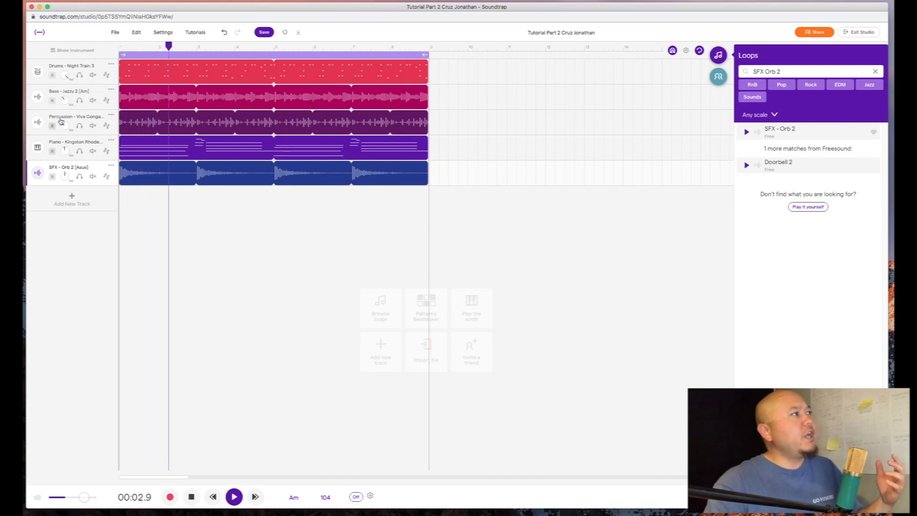
pyautogui.click(79, 177)
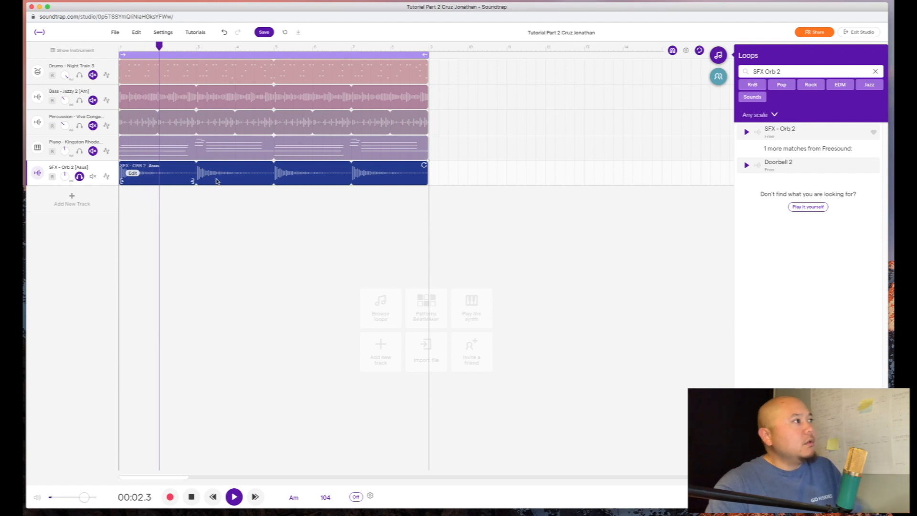
pyautogui.click(79, 177)
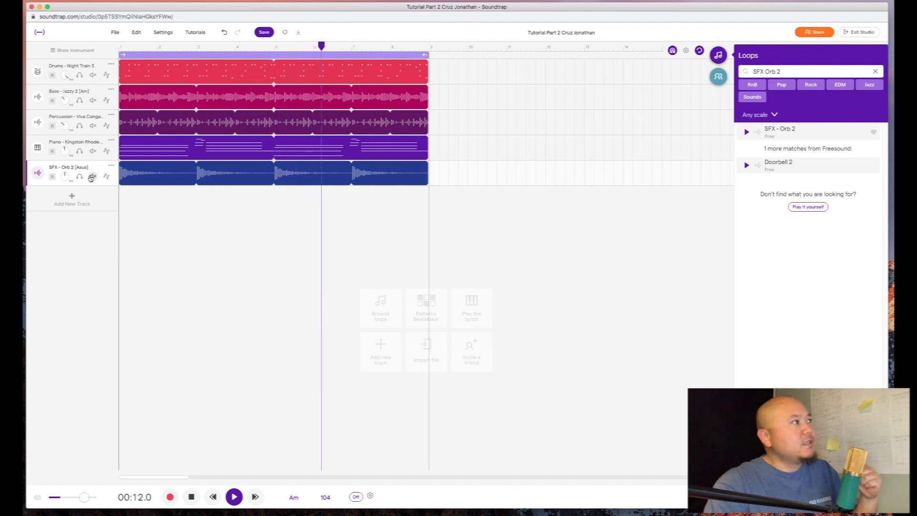
# - Mute Percussion, Bass and Drums, stop playback, then unmute the three tracks
pyautogui.click(93, 125)
pyautogui.click(92, 100)
pyautogui.click(93, 75)
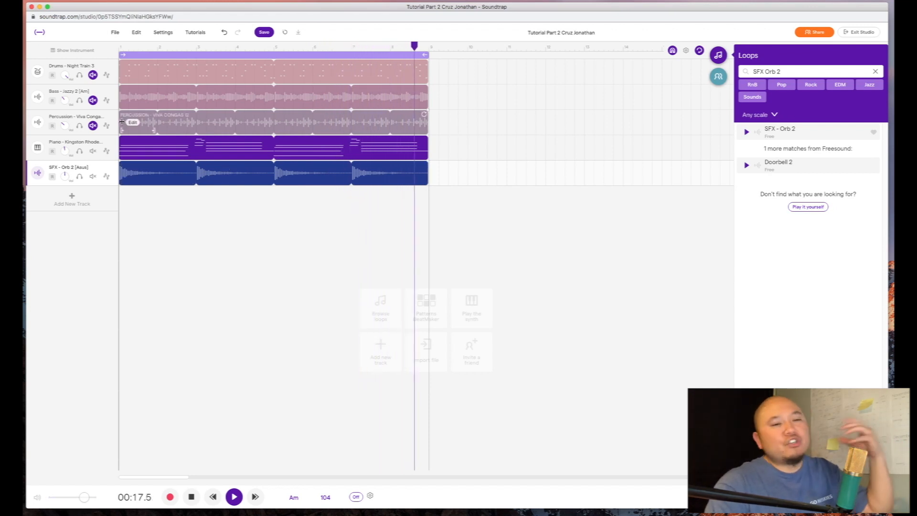
pyautogui.click(190, 496)
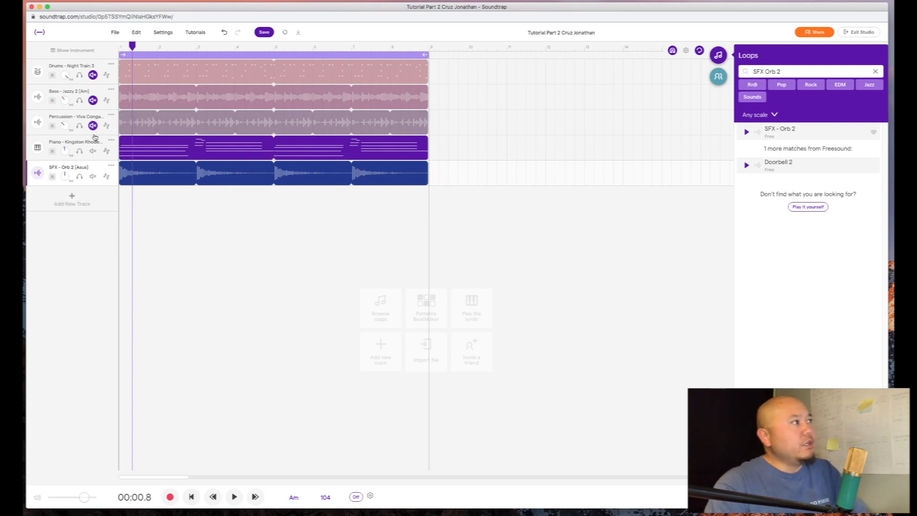
pyautogui.click(93, 75)
pyautogui.click(92, 100)
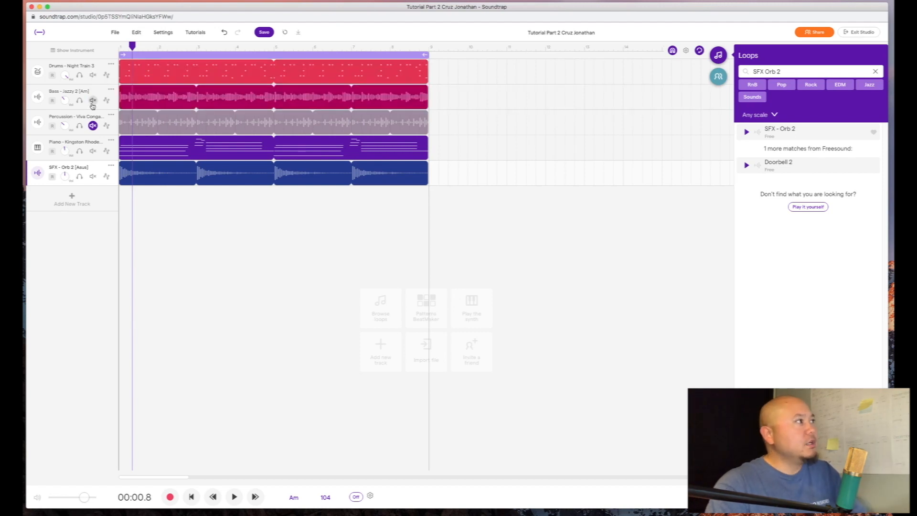
pyautogui.click(93, 125)
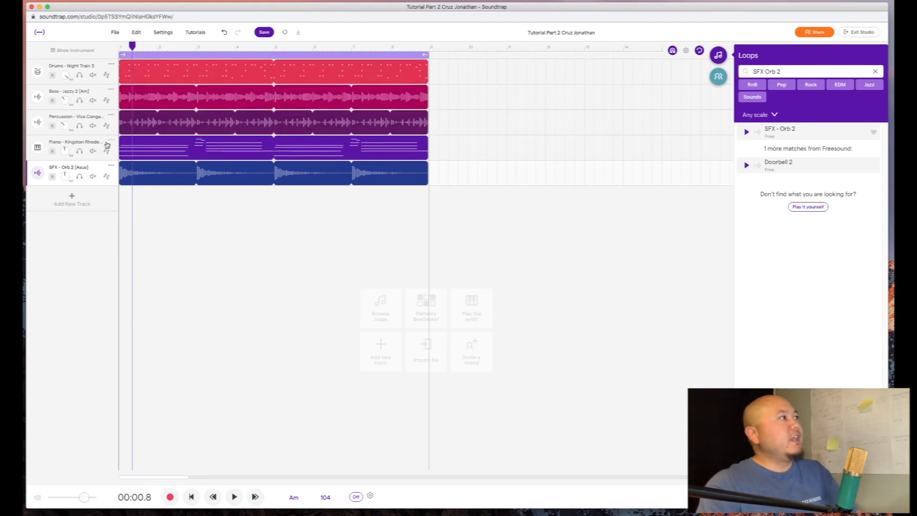
pyautogui.click(106, 76)
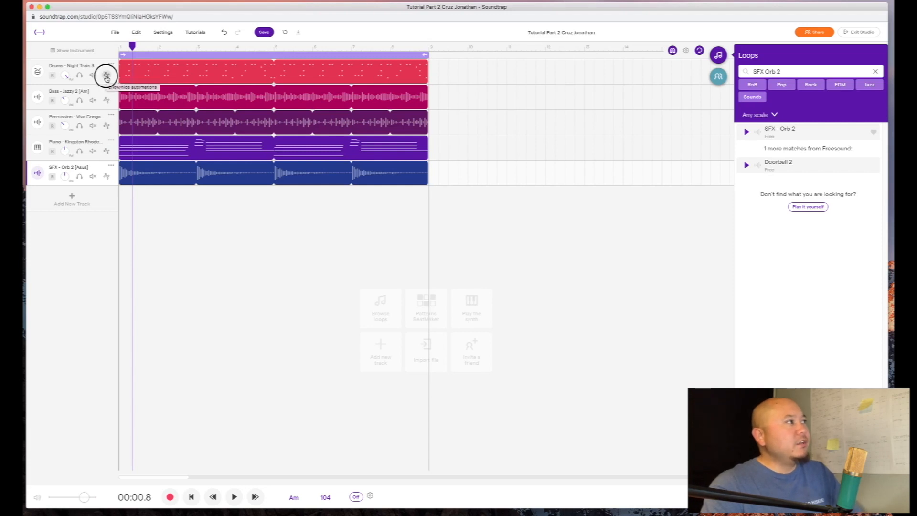
pyautogui.click(81, 98)
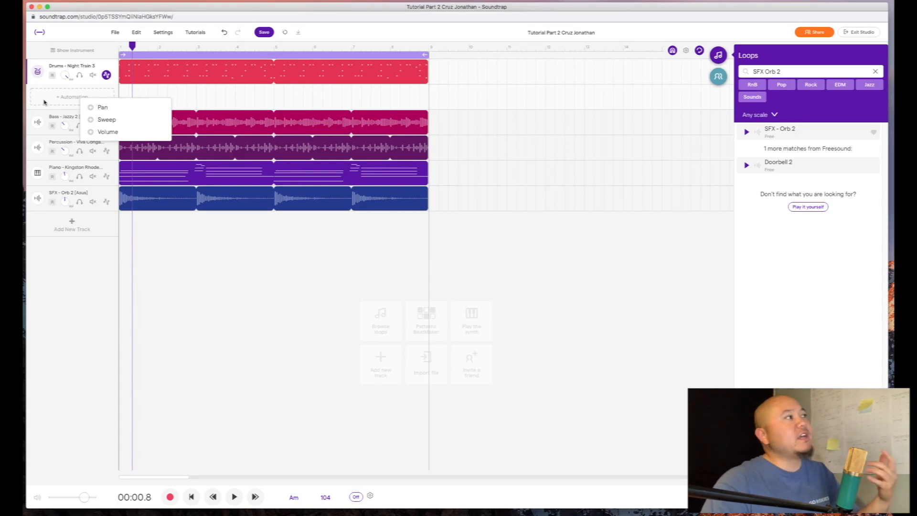
pyautogui.click(106, 76)
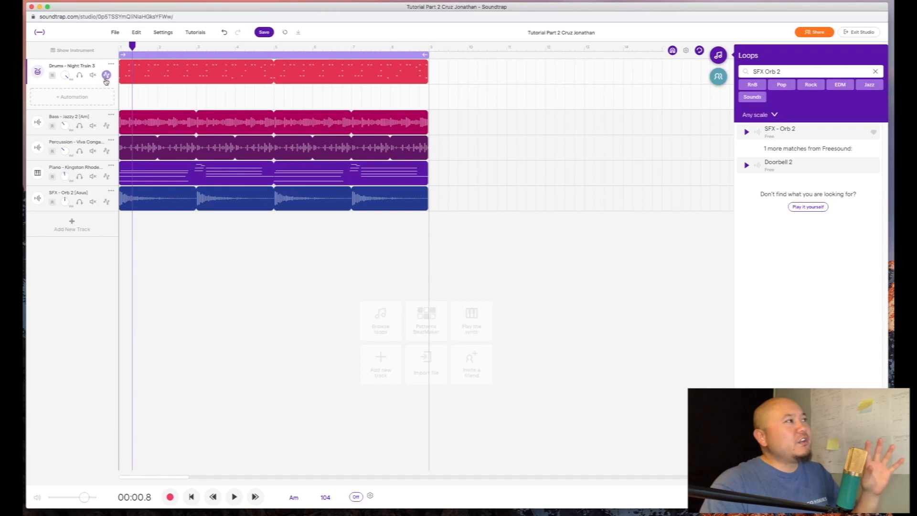
pyautogui.click(106, 77)
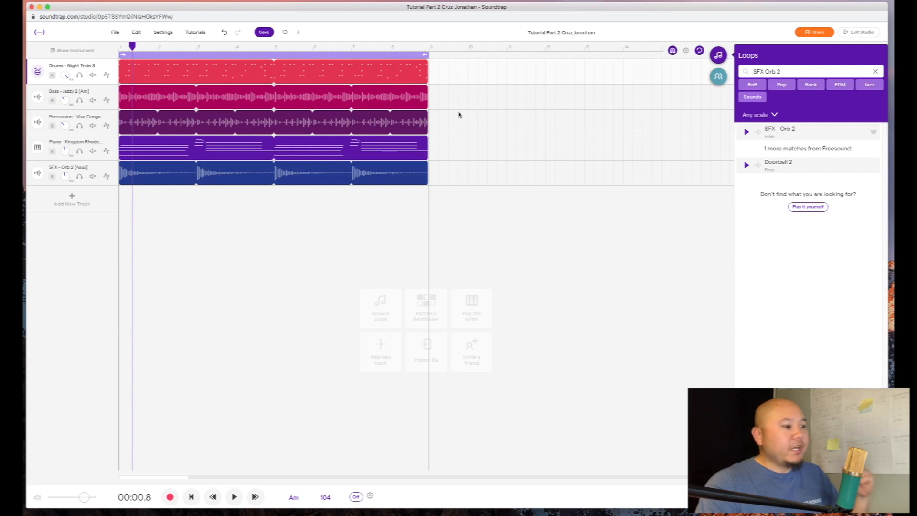
# - Clear the SFX Orb 2 loop search and scroll through the full loop library
pyautogui.click(876, 72)
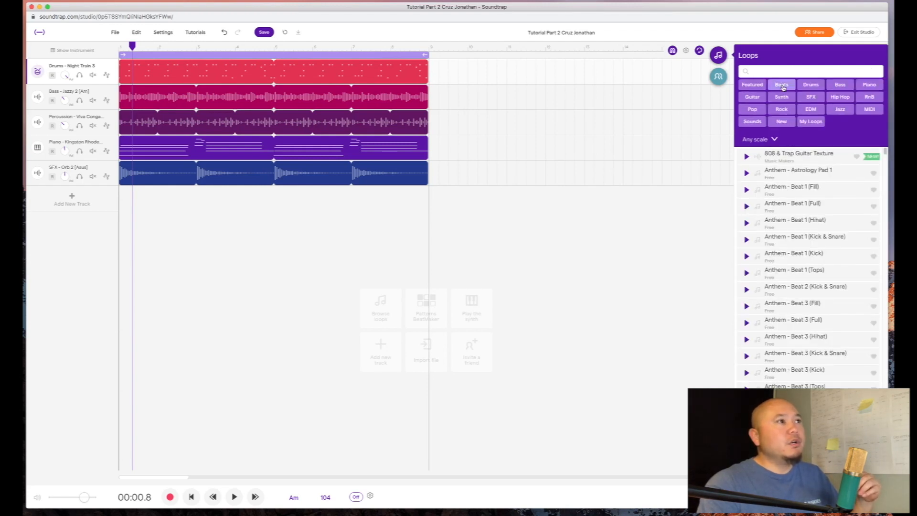
pyautogui.scroll(-5, 767, 246)
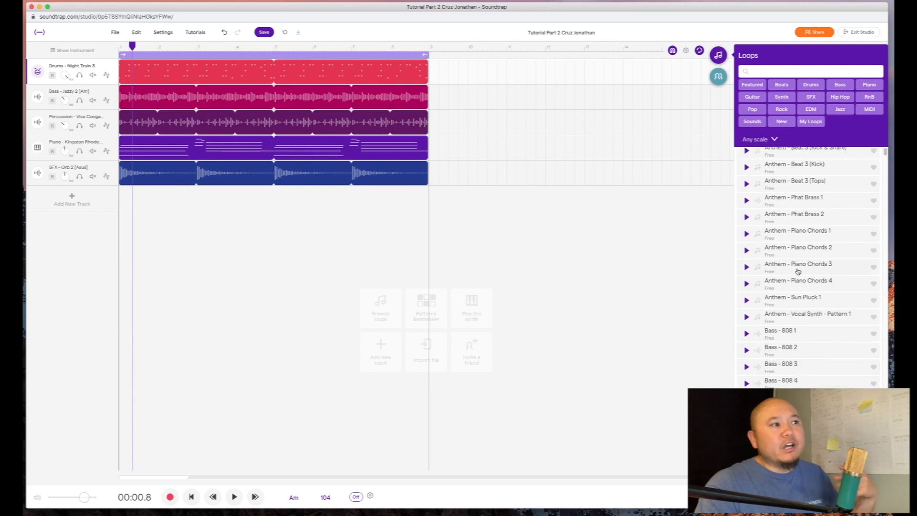
pyautogui.scroll(-15, 784, 358)
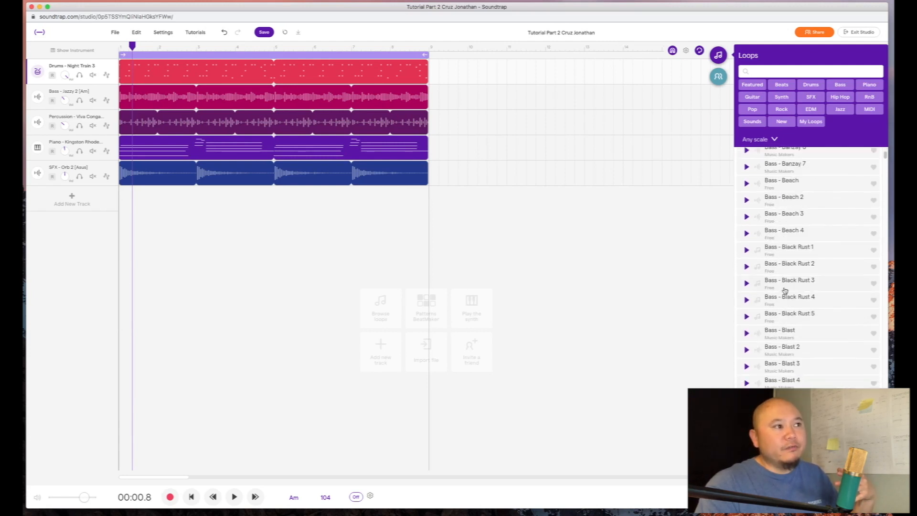
pyautogui.scroll(-15, 785, 291)
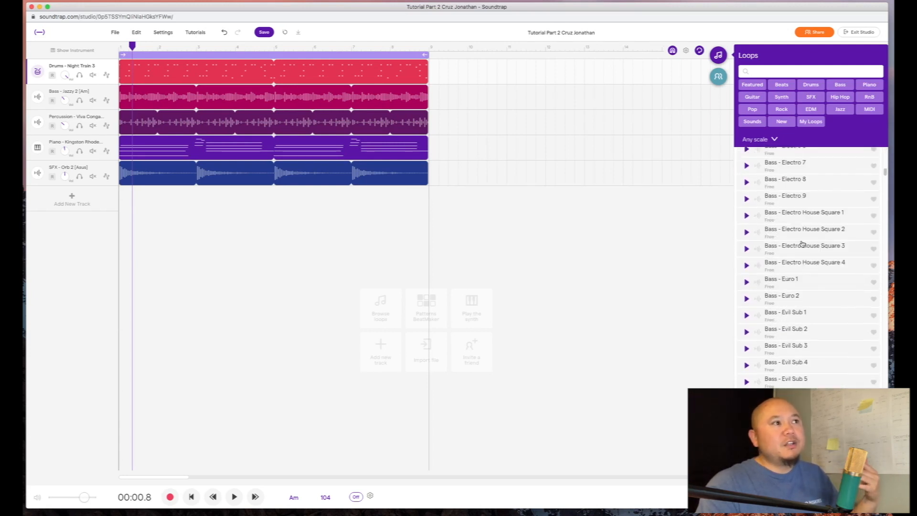
pyautogui.scroll(-15, 827, 200)
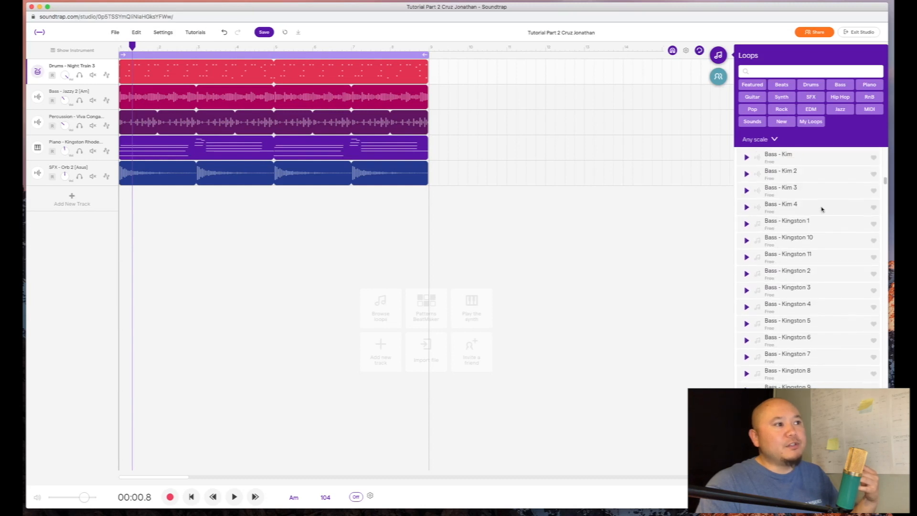
pyautogui.scroll(-15, 818, 217)
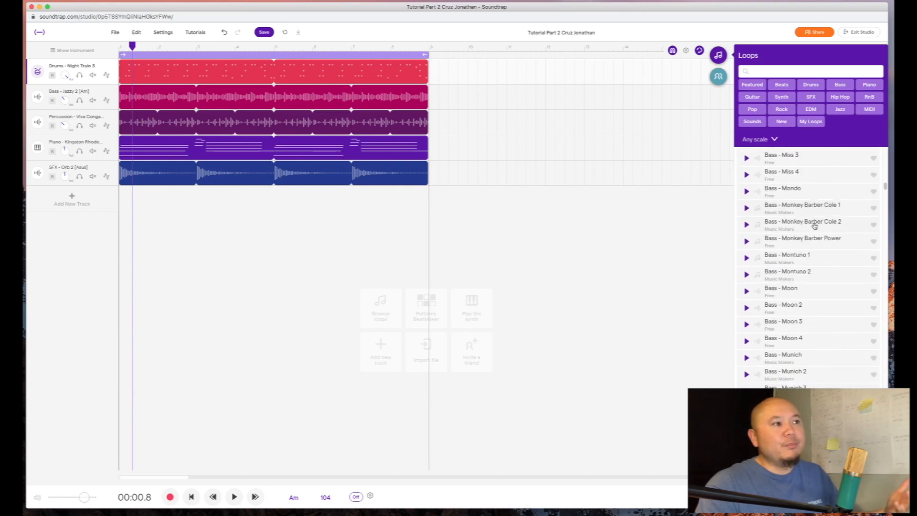
pyautogui.scroll(-10, 810, 303)
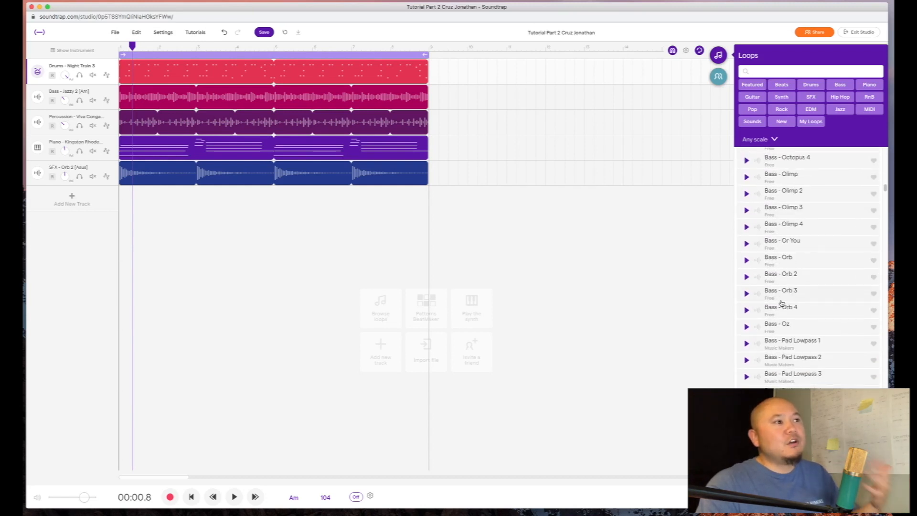
pyautogui.scroll(-10, 782, 308)
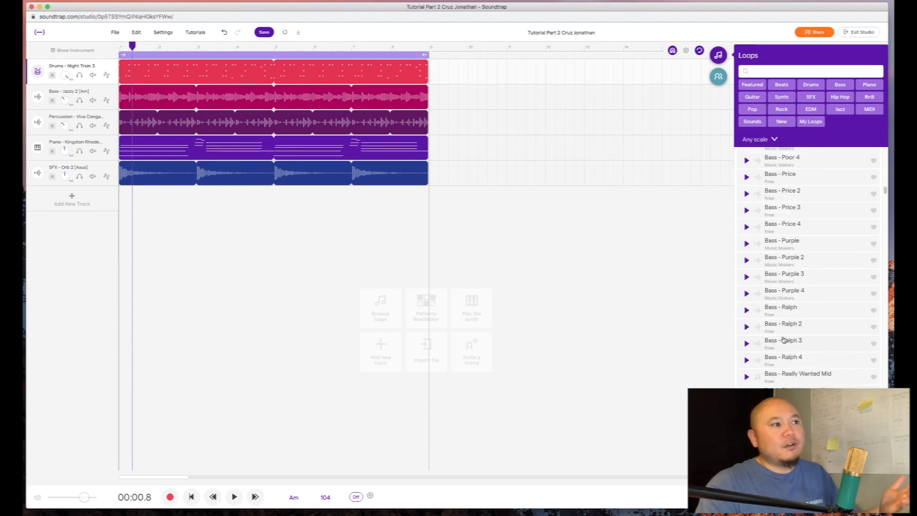
pyautogui.scroll(-10, 783, 339)
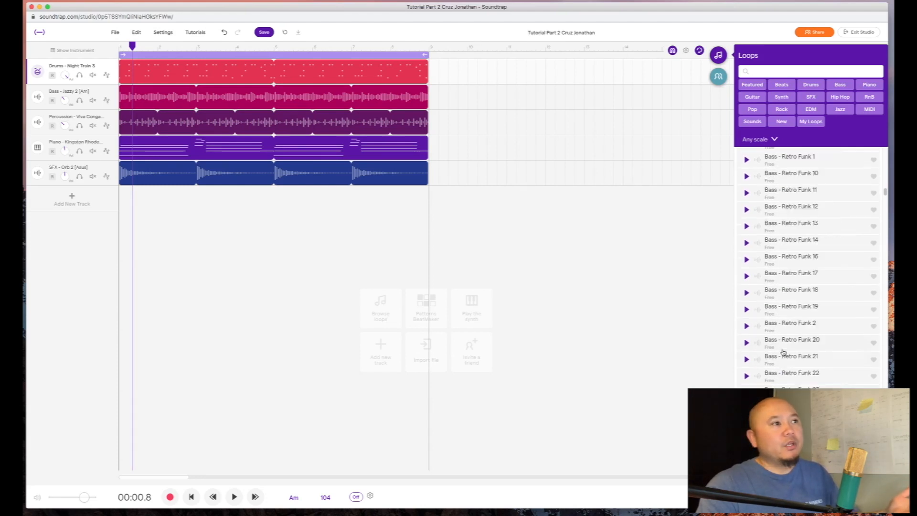
pyautogui.scroll(-3, 783, 352)
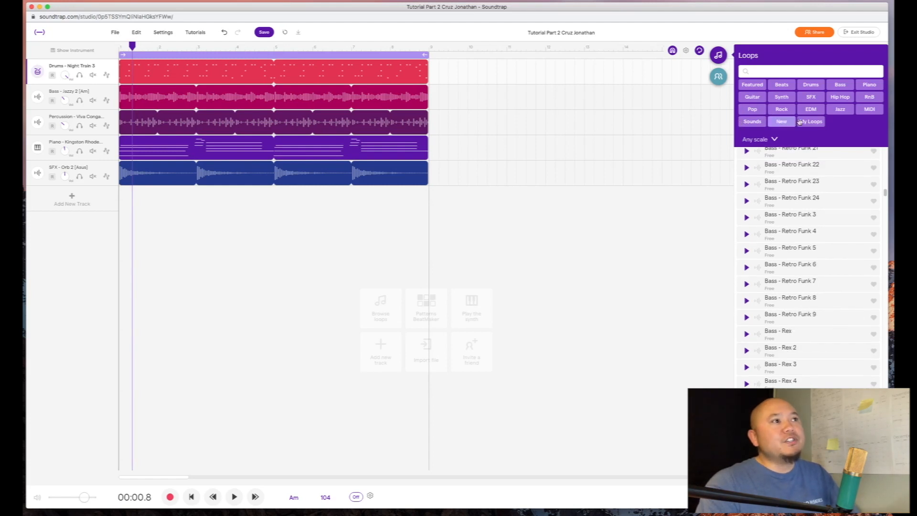
# - Filter the loops by the Jazz tag, listing Bass - Jazzy and Bass - Kingston
pyautogui.click(835, 110)
pyautogui.scroll(10, 824, 210)
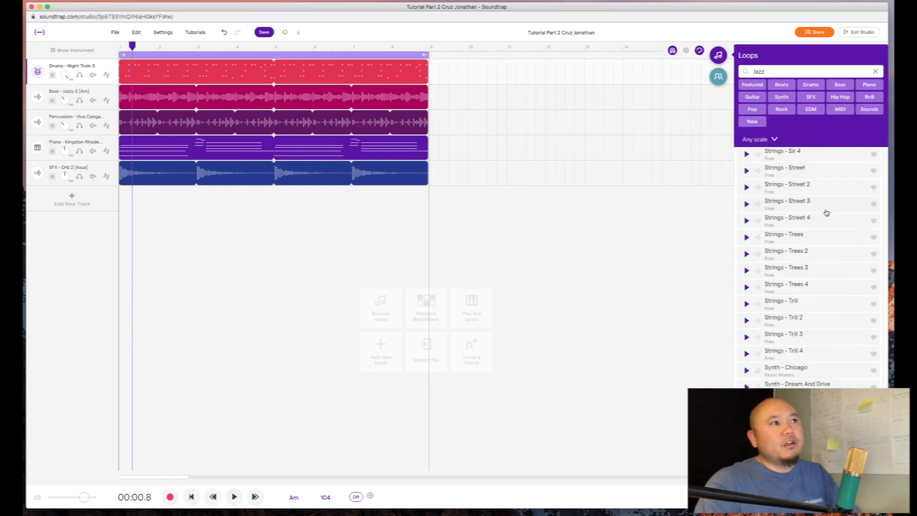
pyautogui.scroll(15, 865, 288)
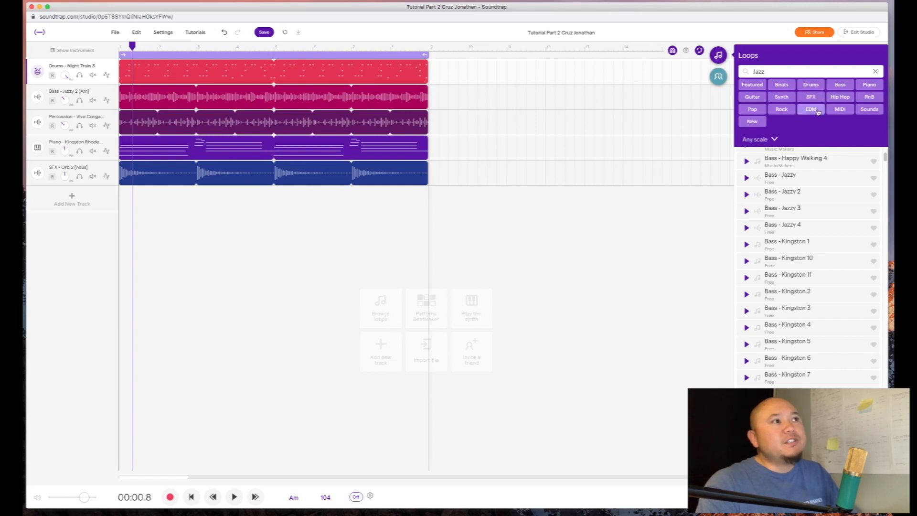
# - Add the Hip Hop tag, browse the results, clear the search and show the Collaborators panel
pyautogui.click(840, 97)
pyautogui.scroll(-10, 838, 256)
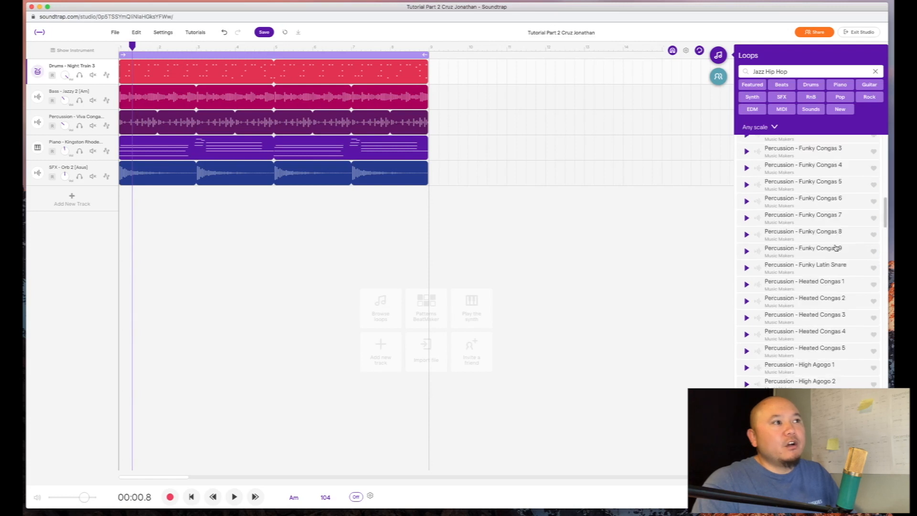
pyautogui.scroll(-3, 832, 238)
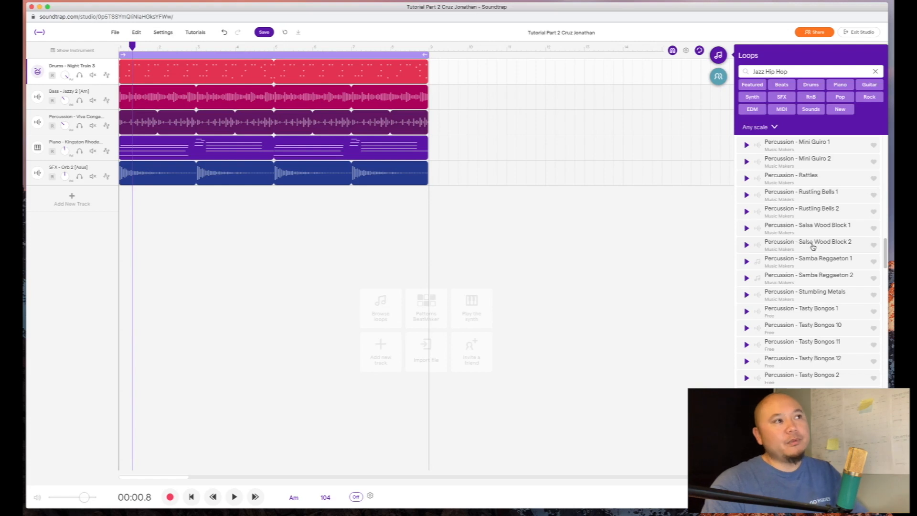
pyautogui.scroll(-10, 813, 246)
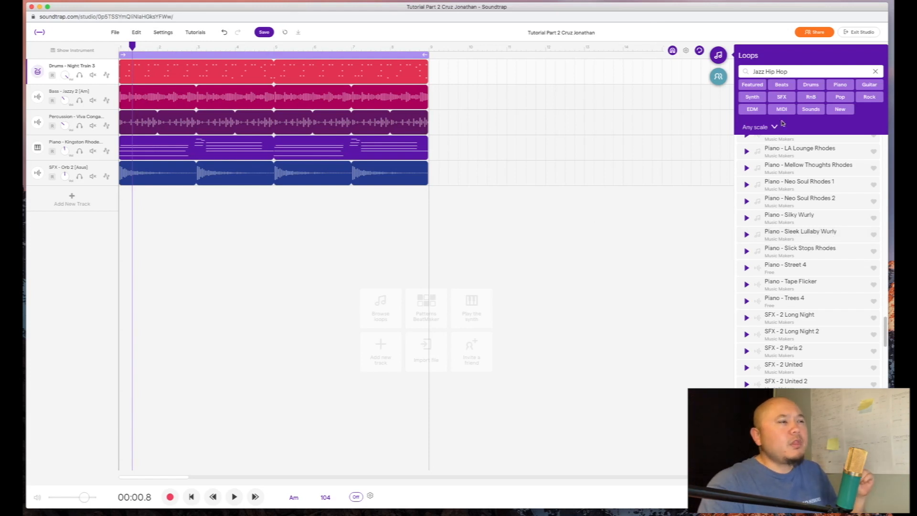
pyautogui.click(876, 71)
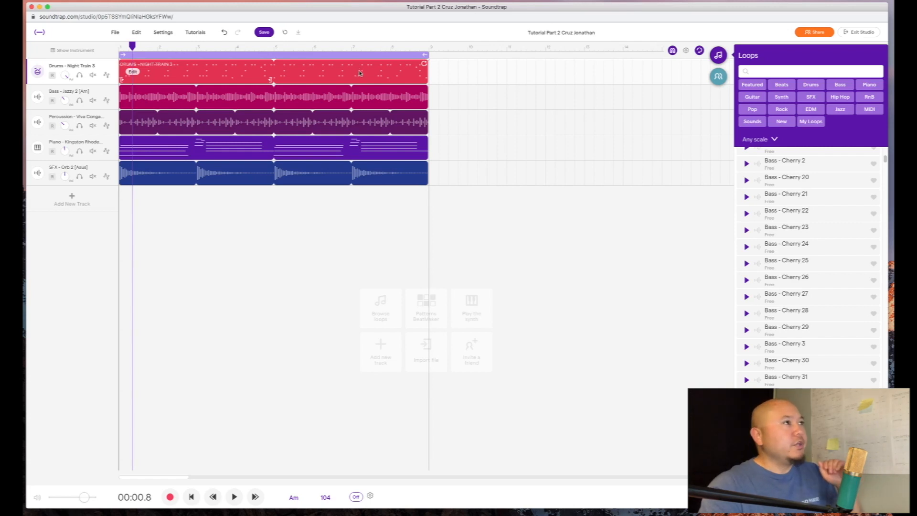
pyautogui.click(718, 78)
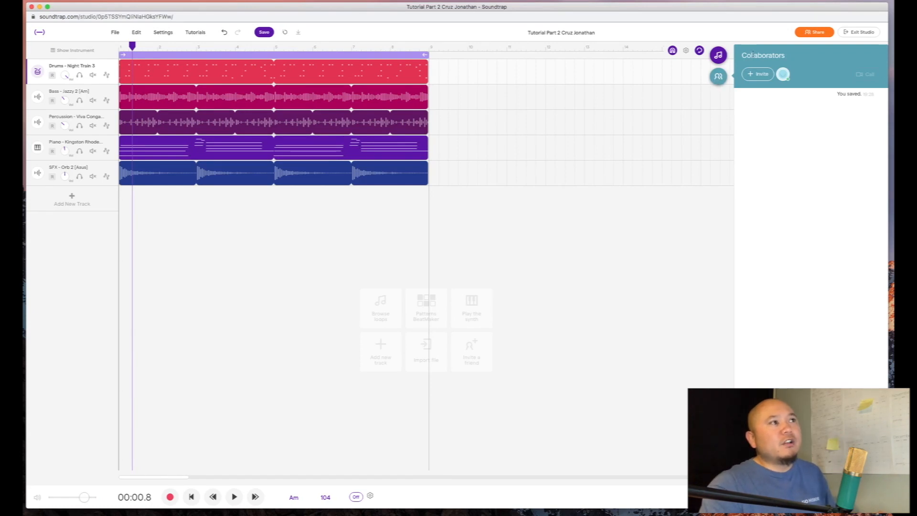
pyautogui.click(751, 78)
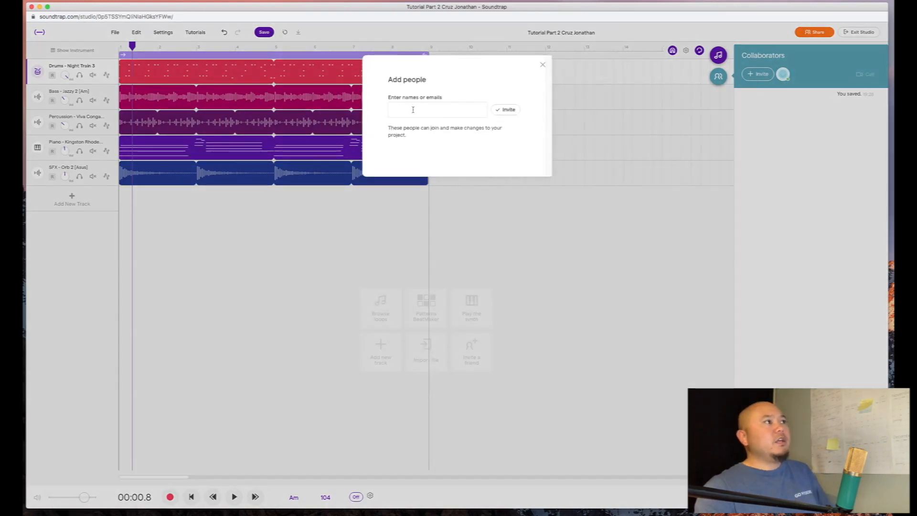
pyautogui.click(413, 110)
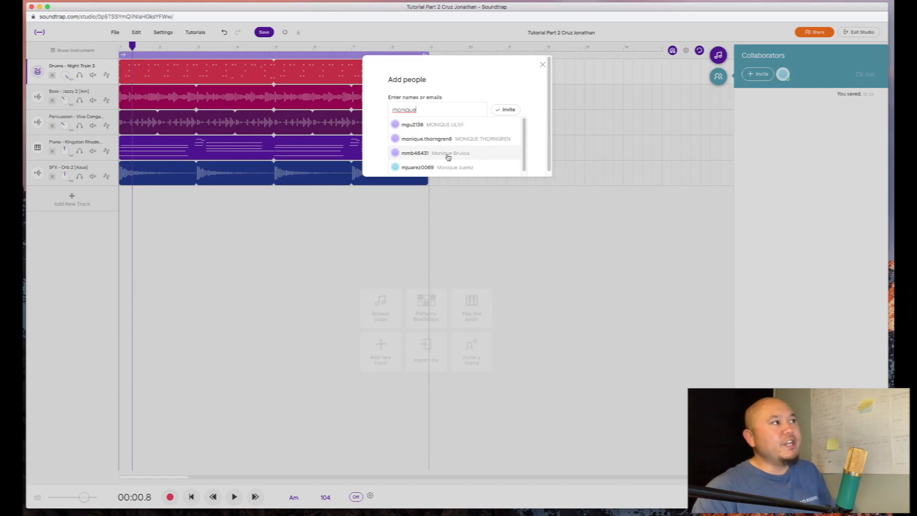
pyautogui.doubleClick(427, 108)
pyautogui.write('J')
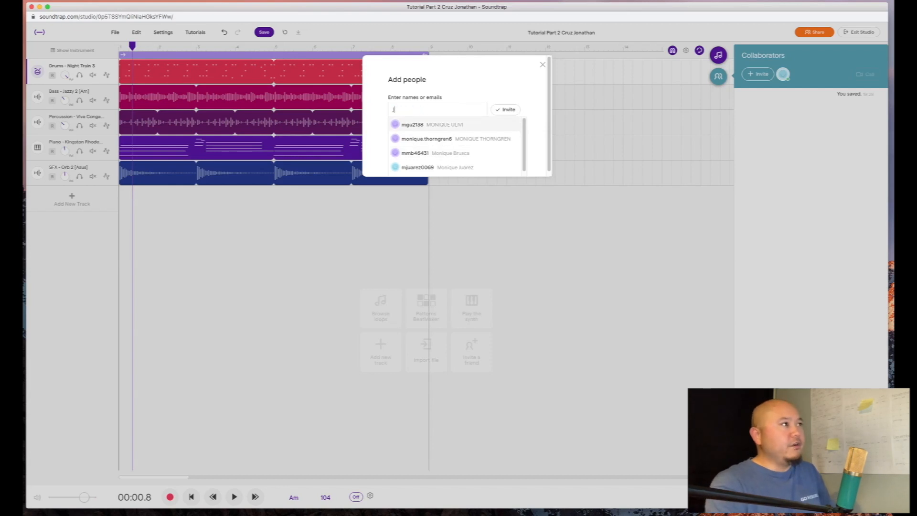
pyautogui.write('onathan Cruz')
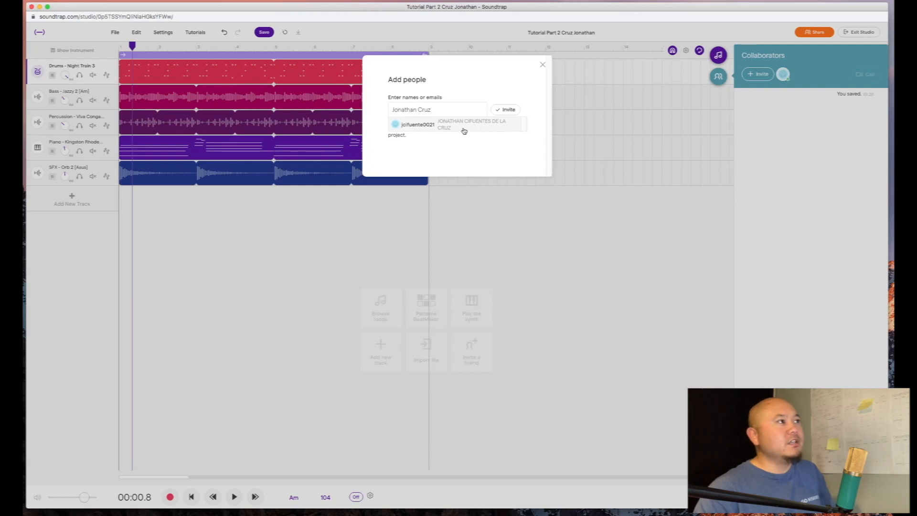
pyautogui.click(419, 125)
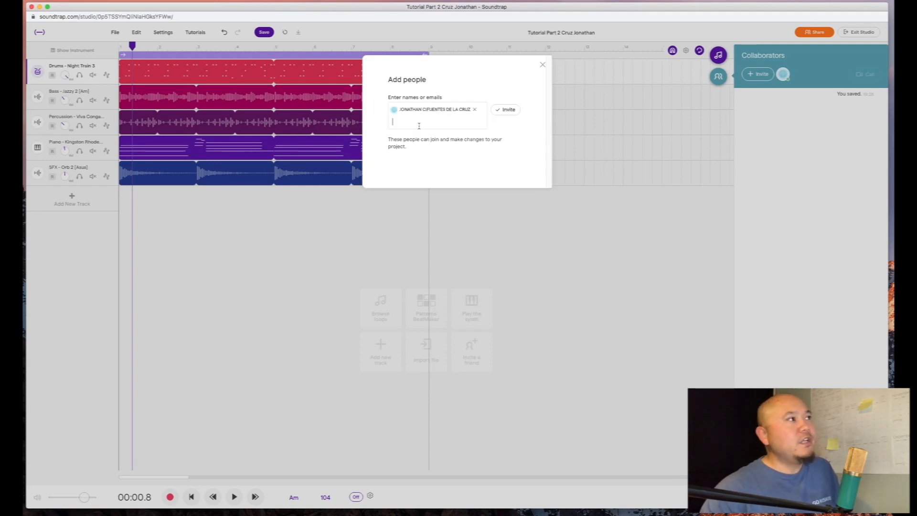
pyautogui.click(501, 113)
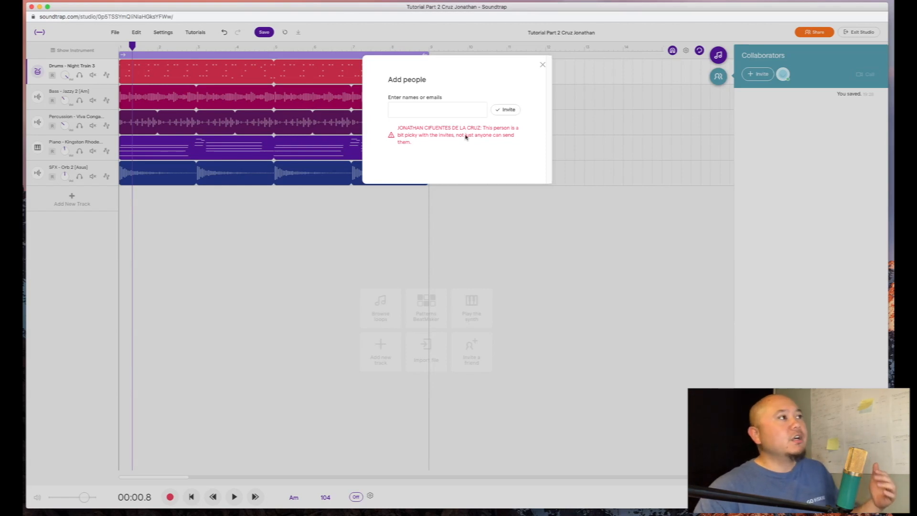
pyautogui.click(430, 110)
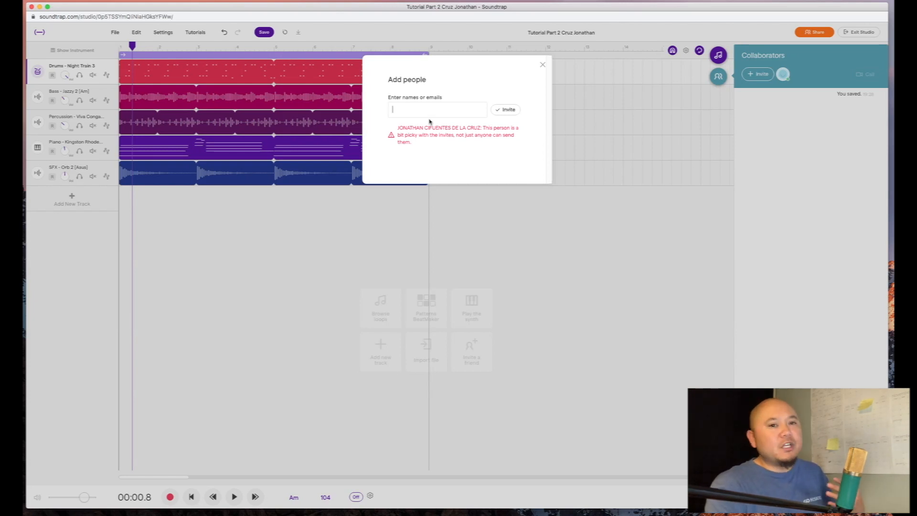
pyautogui.write('Jonathan')
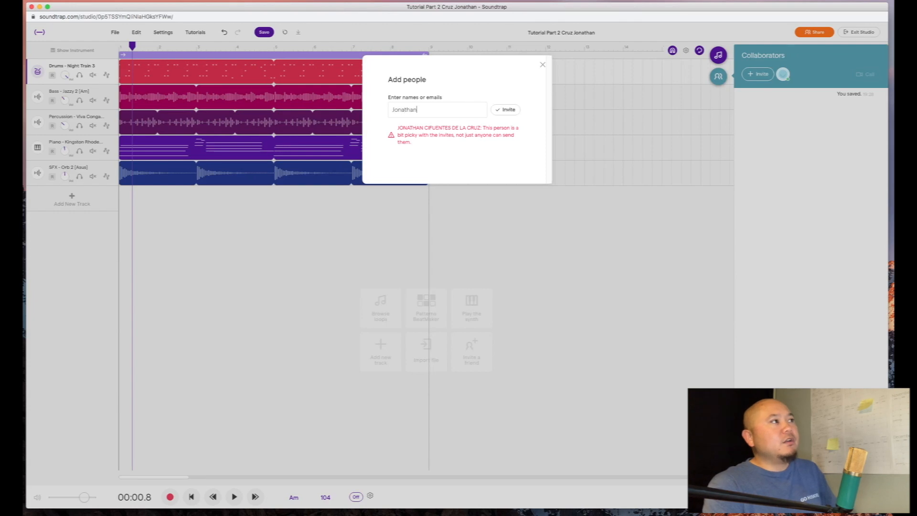
pyautogui.write(' Cruz')
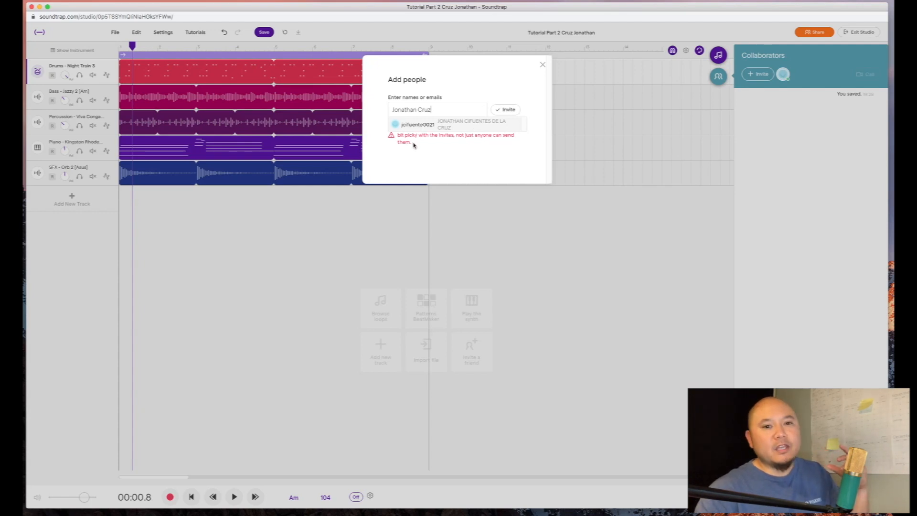
pyautogui.tripleClick(465, 106)
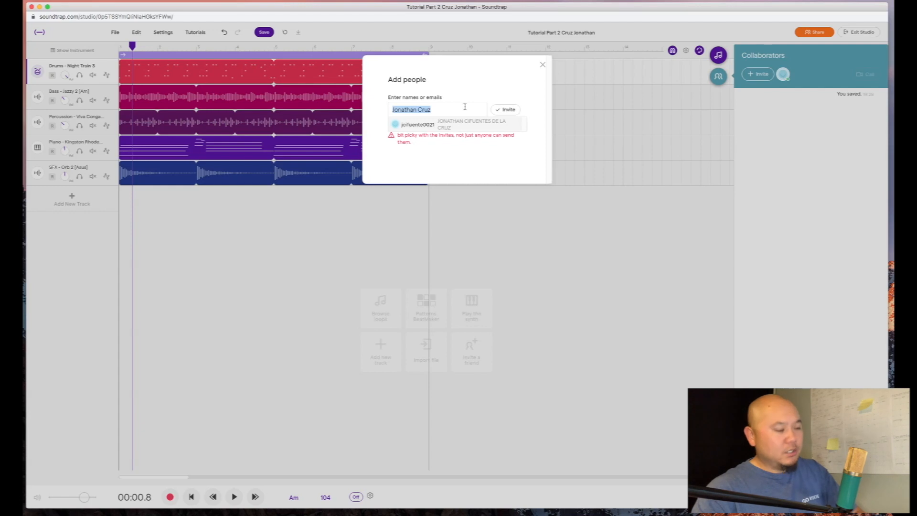
pyautogui.press('BackSpace')
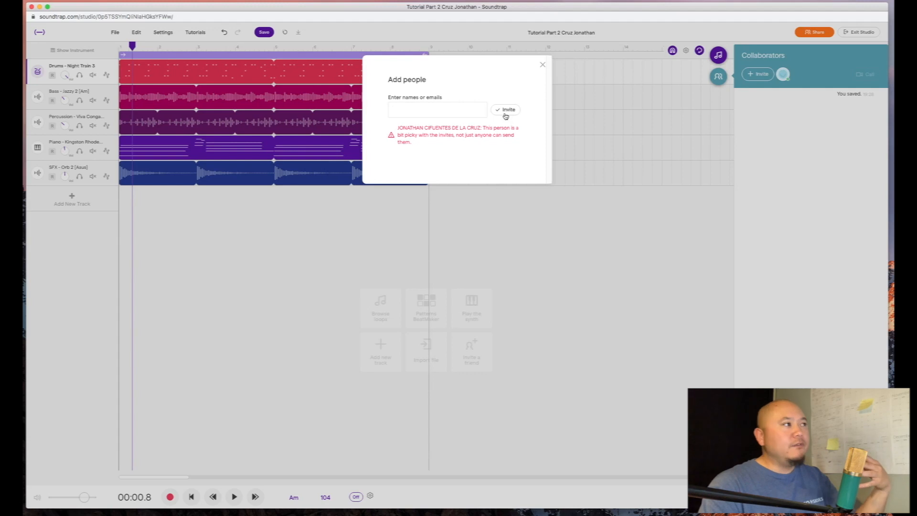
pyautogui.click(82, 39)
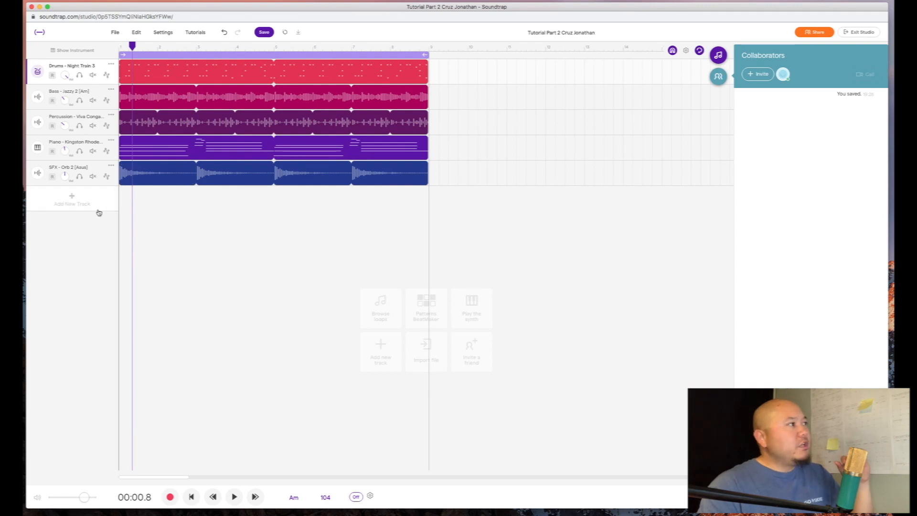
# - Keep the key at A minor and set the tempo to 180 BPM, stretching the audio to match
pyautogui.click(295, 497)
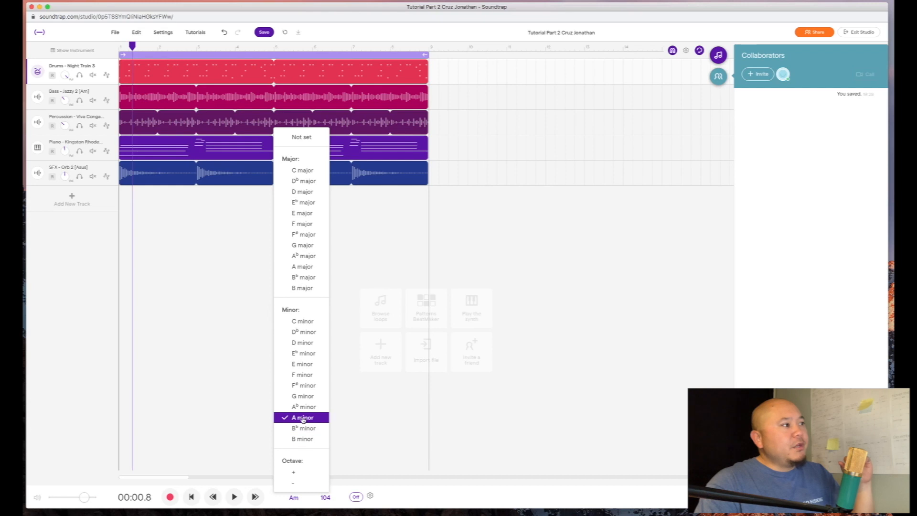
pyautogui.click(219, 413)
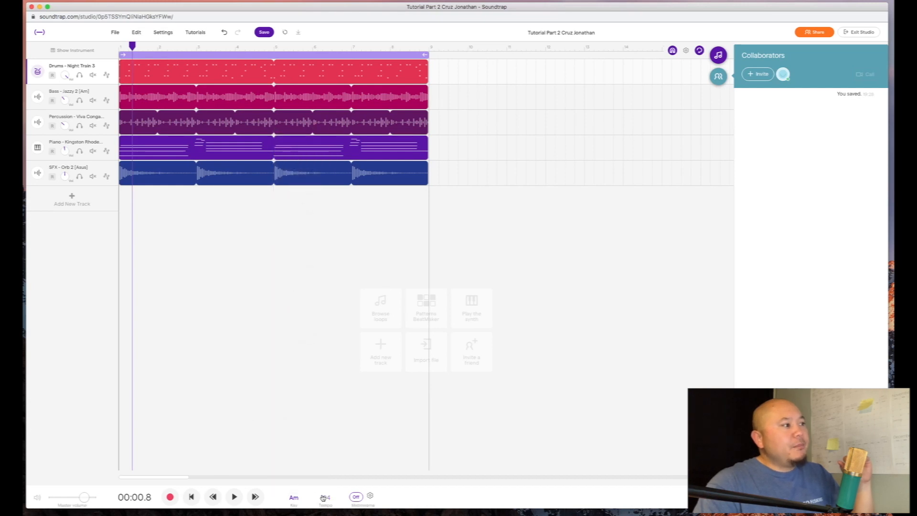
pyautogui.click(325, 499)
pyautogui.doubleClick(322, 453)
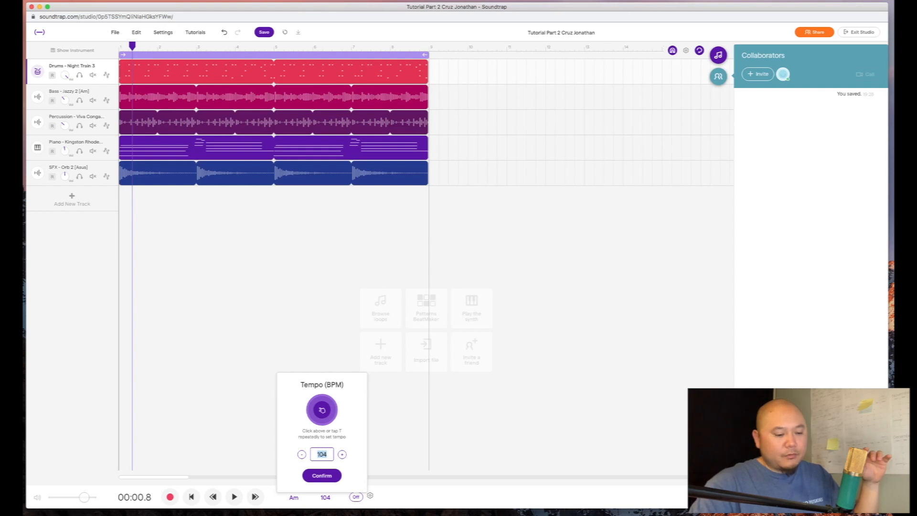
pyautogui.write('180')
pyautogui.click(324, 476)
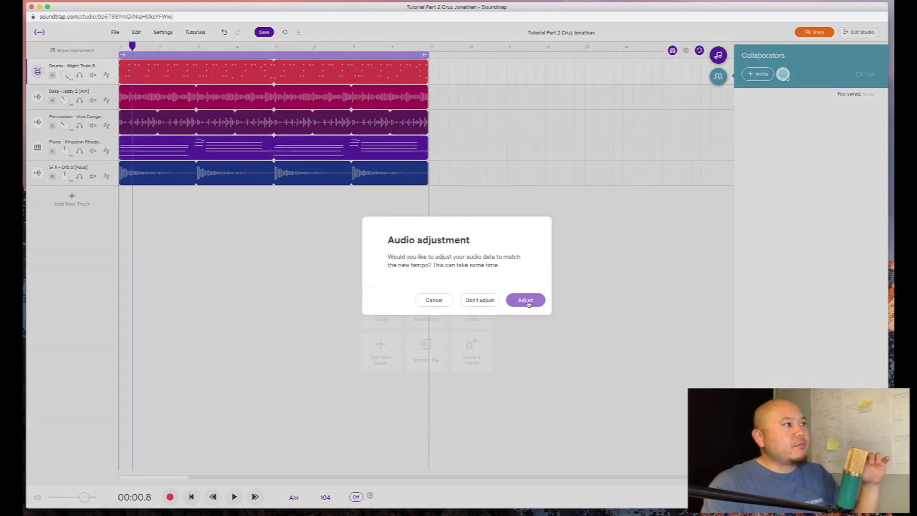
pyautogui.click(527, 302)
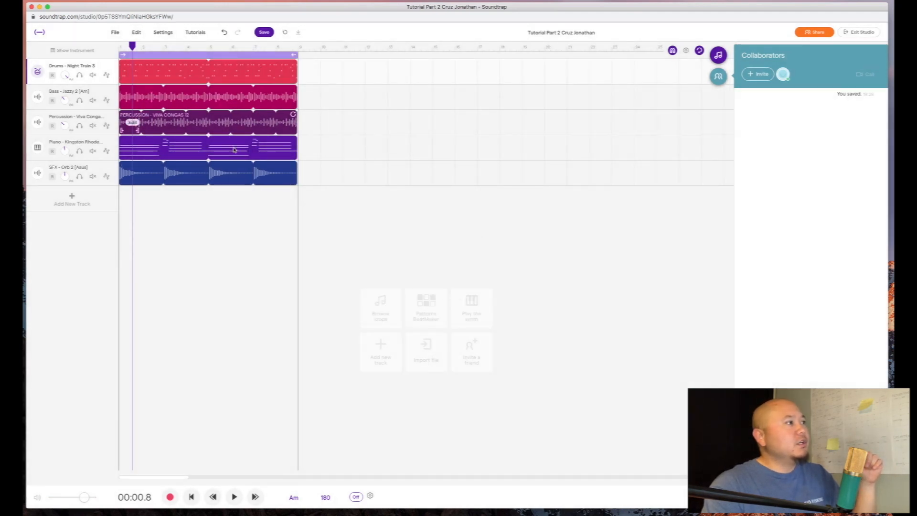
# - Play briefly, change the tempo to 104 BPM with audio adjusted, and turn the metronome on
pyautogui.click(233, 497)
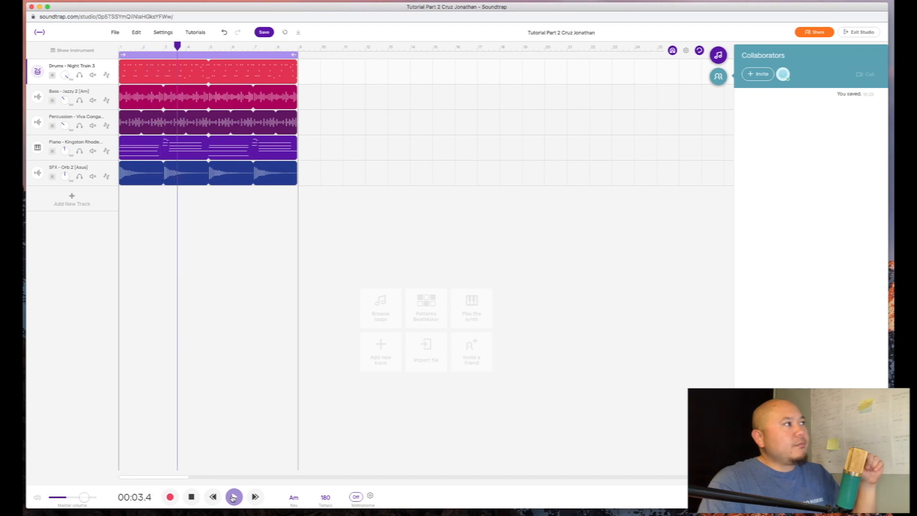
pyautogui.click(191, 497)
pyautogui.click(324, 497)
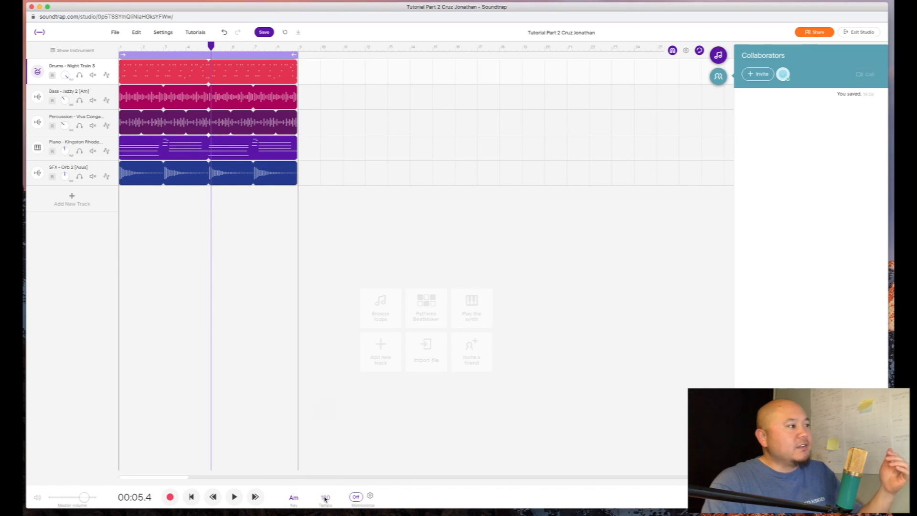
pyautogui.doubleClick(323, 454)
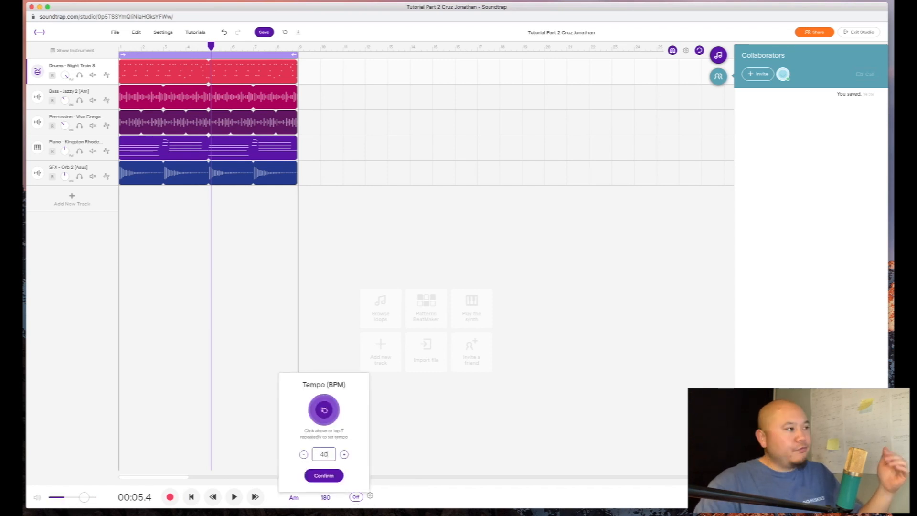
pyautogui.press('BackSpace')
pyautogui.write('100')
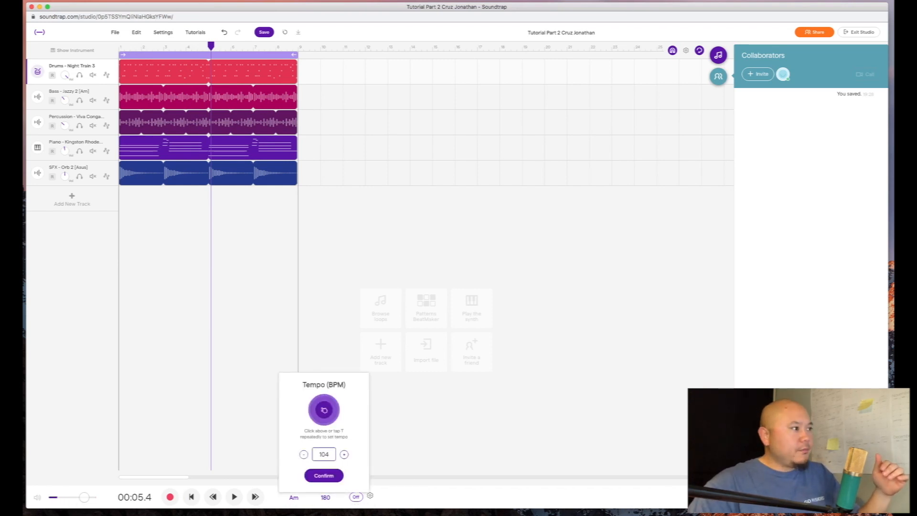
pyautogui.press('Return')
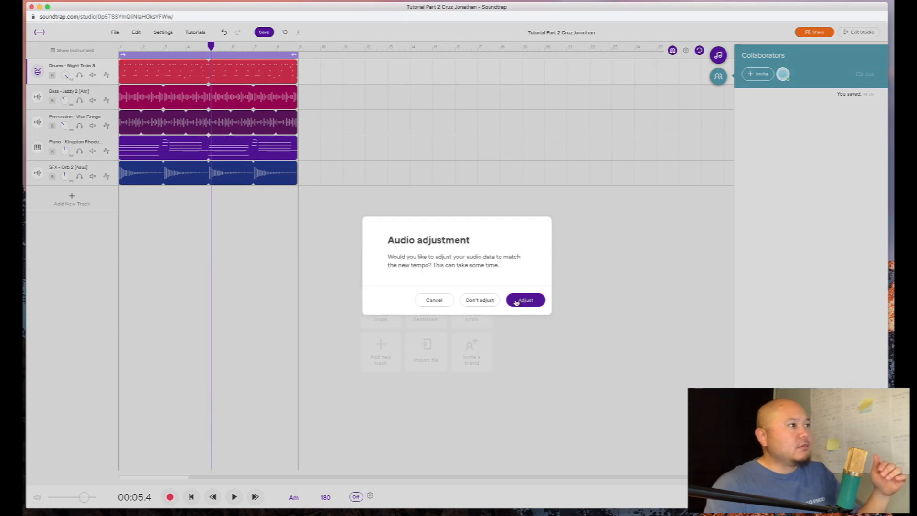
pyautogui.click(522, 300)
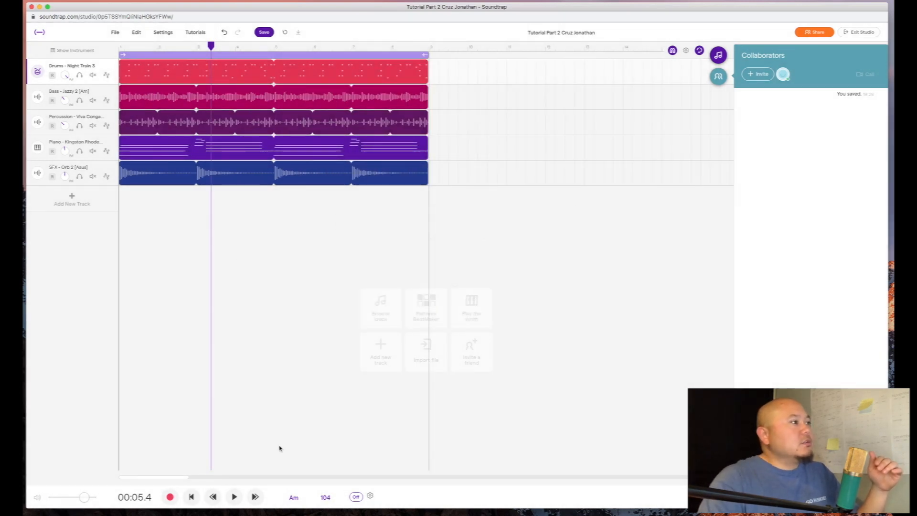
pyautogui.click(356, 497)
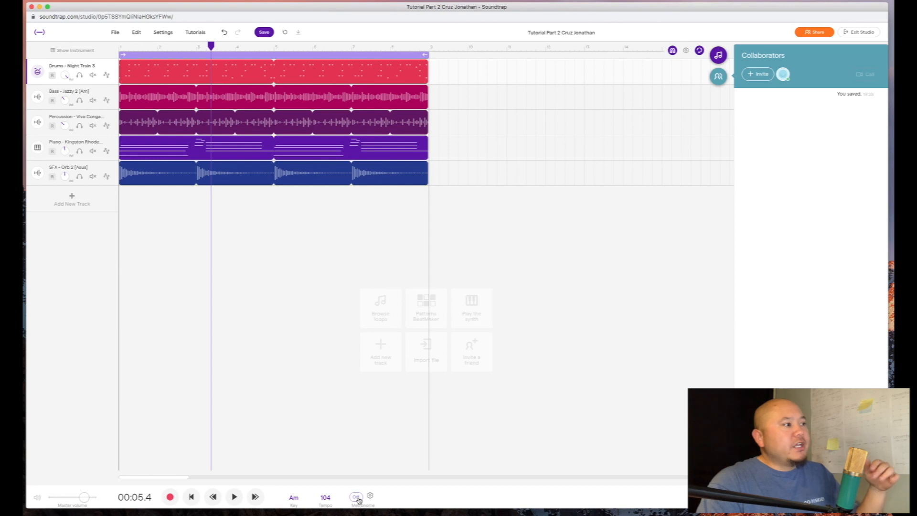
# - Toggle the metronome off and back on so it ends up On
pyautogui.click(355, 497)
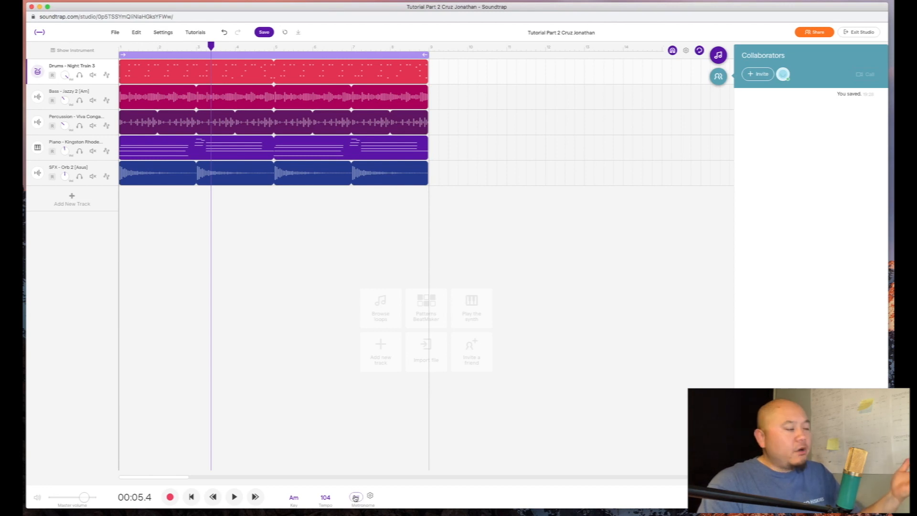
pyautogui.click(356, 497)
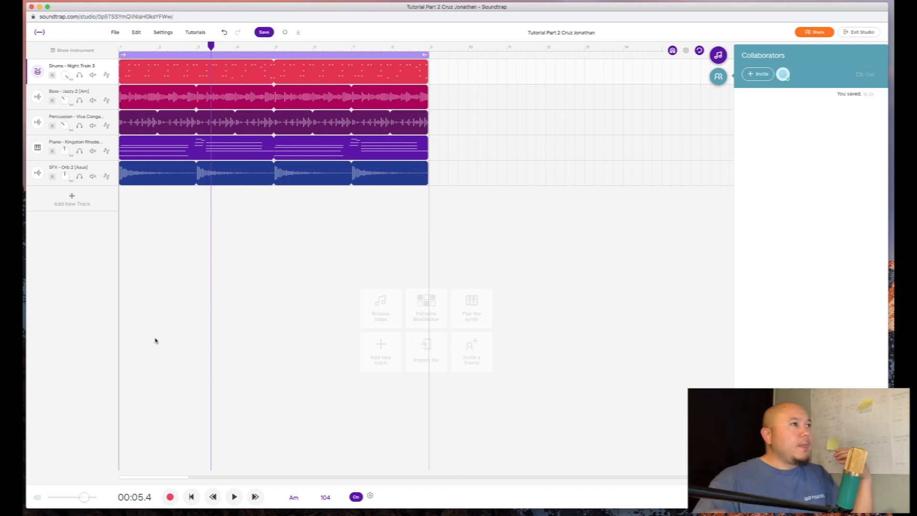
pyautogui.moveTo(167, 110)
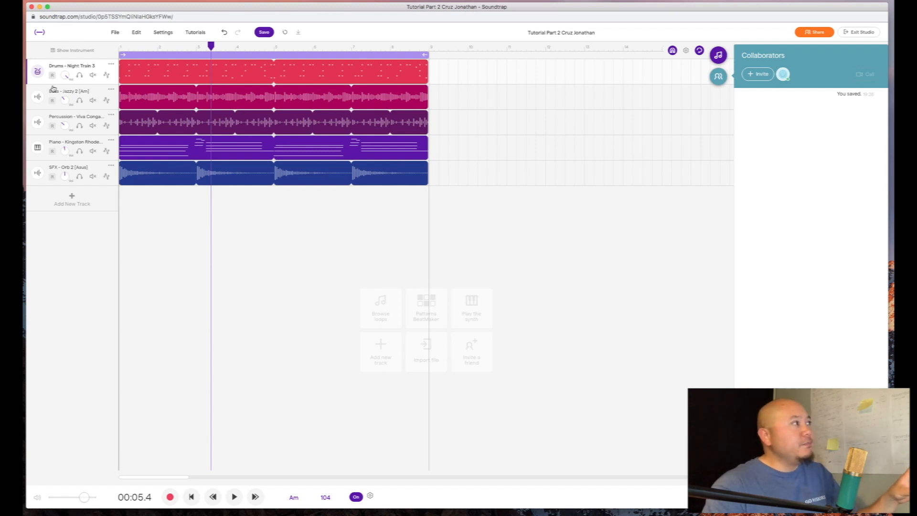
# - Toggle the Collaborators panel and dismiss the Add people invite dialog twice without inviting anyone
pyautogui.click(718, 76)
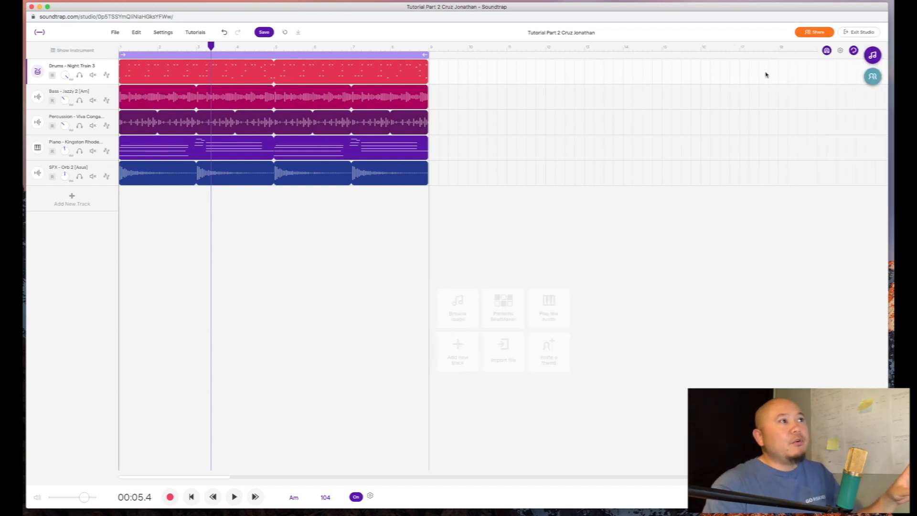
pyautogui.click(870, 79)
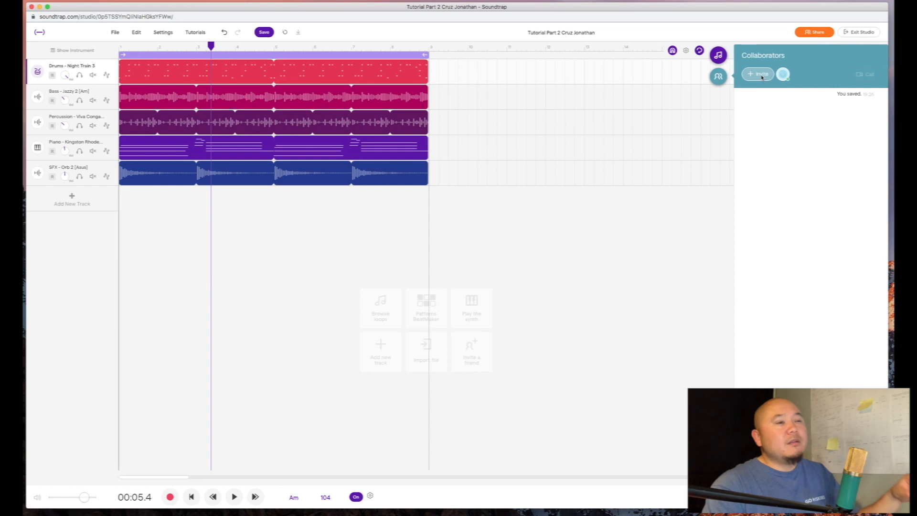
pyautogui.click(760, 75)
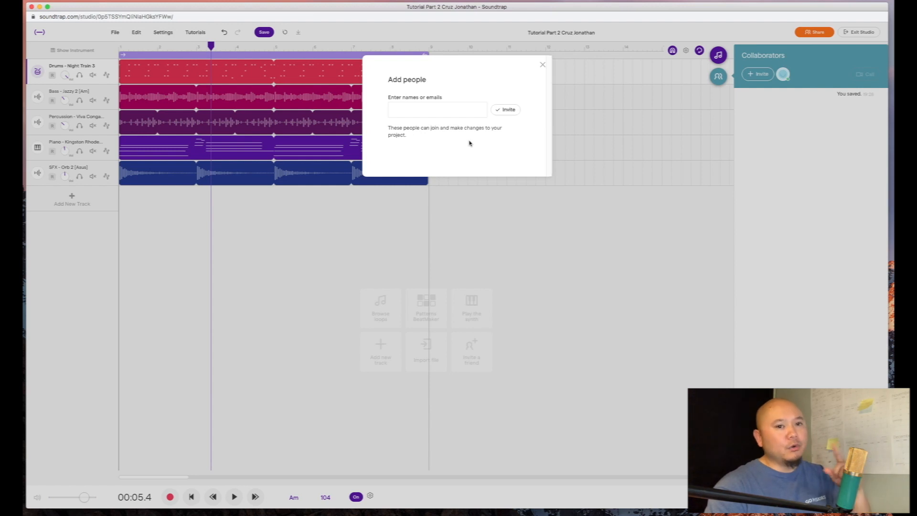
pyautogui.click(543, 65)
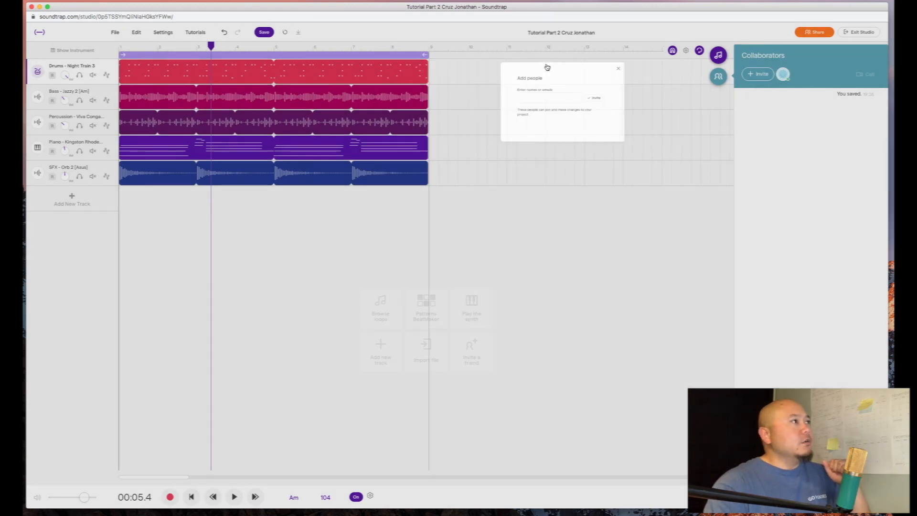
pyautogui.click(801, 34)
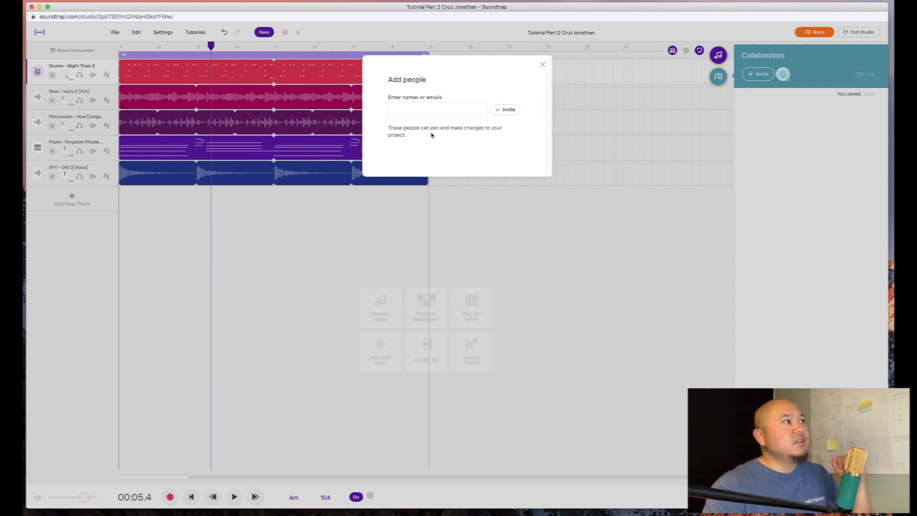
pyautogui.click(542, 65)
pyautogui.click(114, 34)
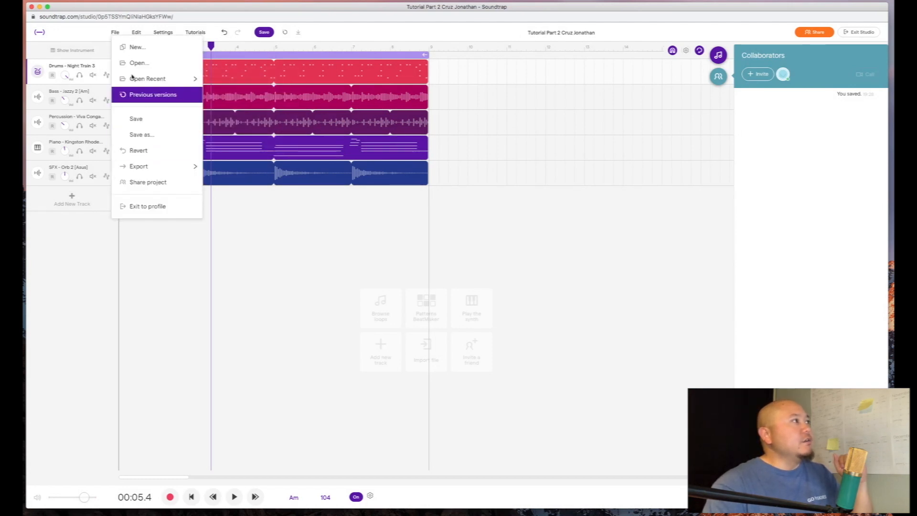
pyautogui.click(96, 33)
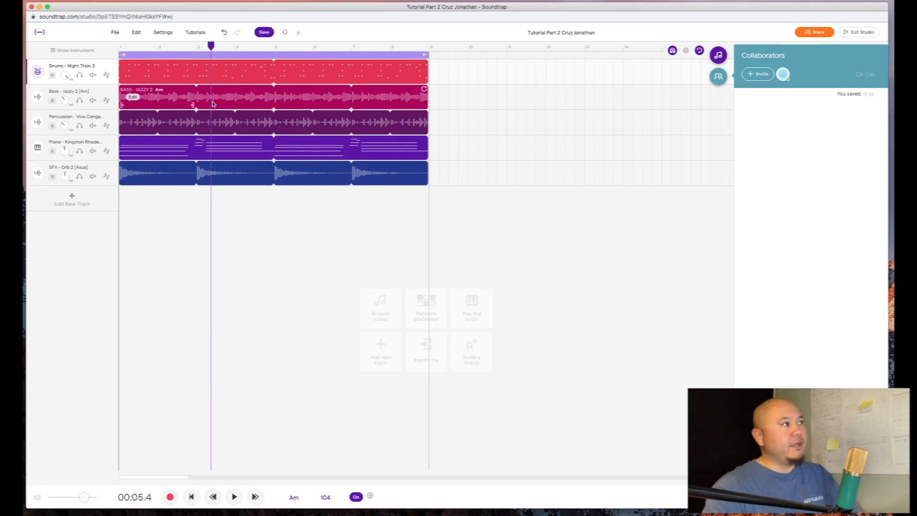
pyautogui.click(115, 32)
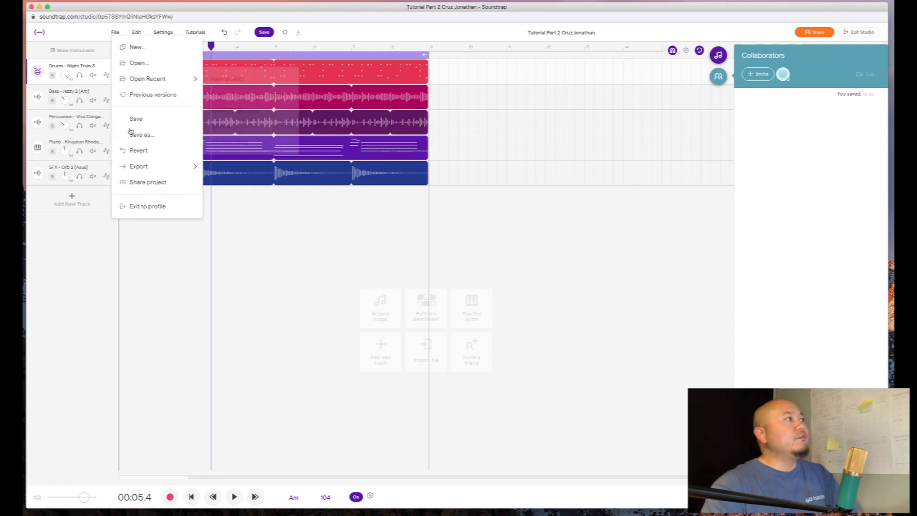
pyautogui.moveTo(148, 167)
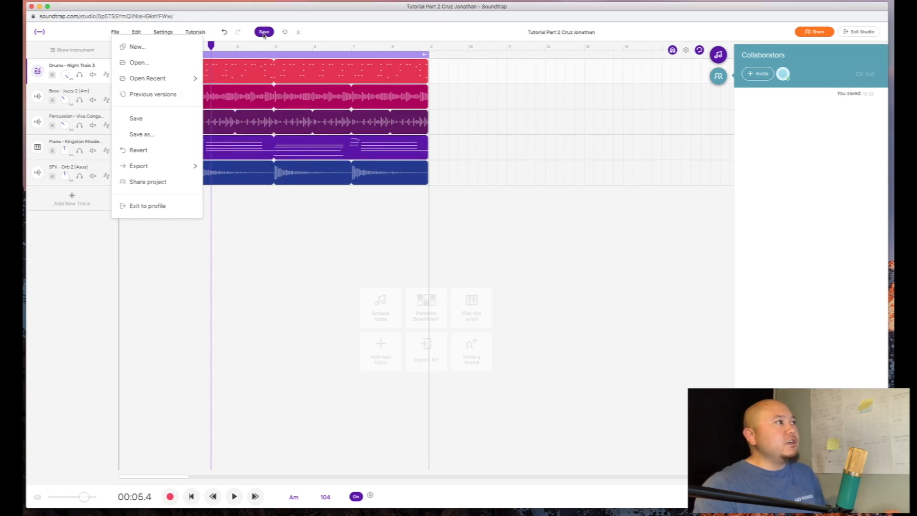
# - Save the project from the File menu so a second save entry appears
pyautogui.click(137, 119)
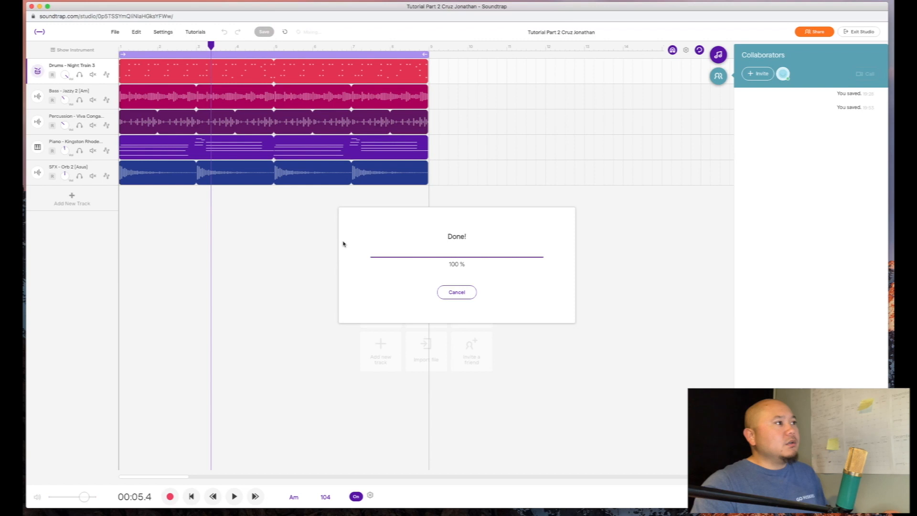
pyautogui.click(115, 32)
pyautogui.moveTo(143, 166)
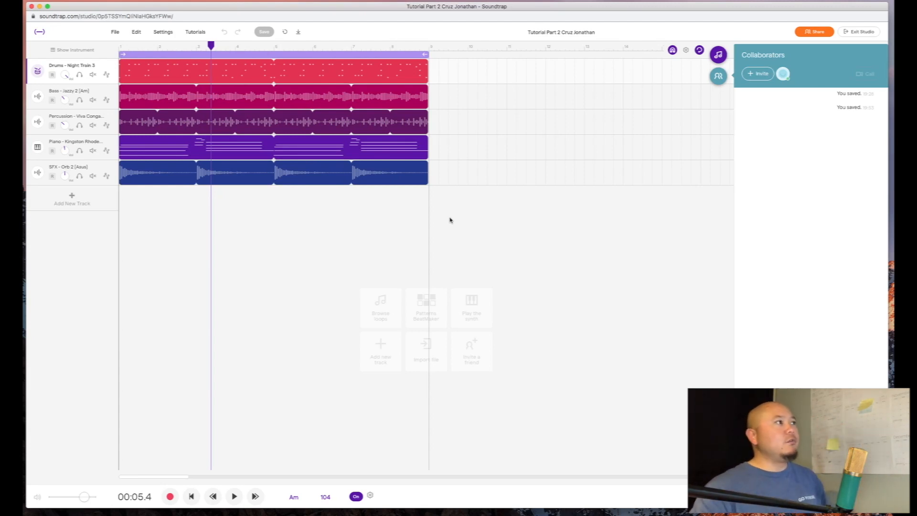
# - Return the playhead to the song's start and switch the side panel to the Loops browser
pyautogui.click(119, 47)
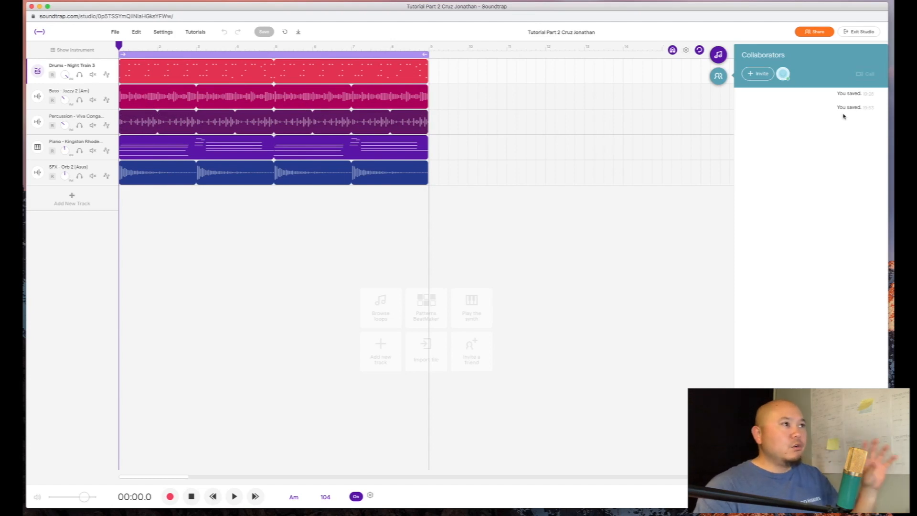
pyautogui.click(718, 54)
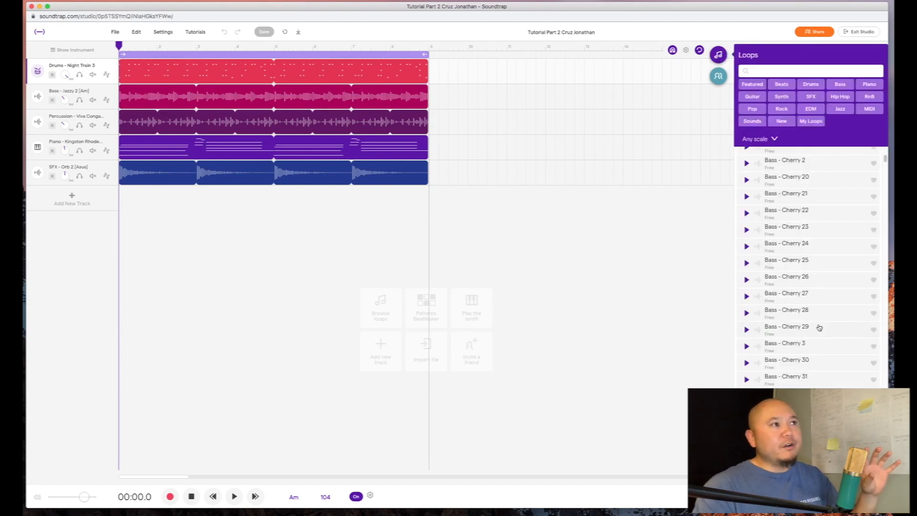